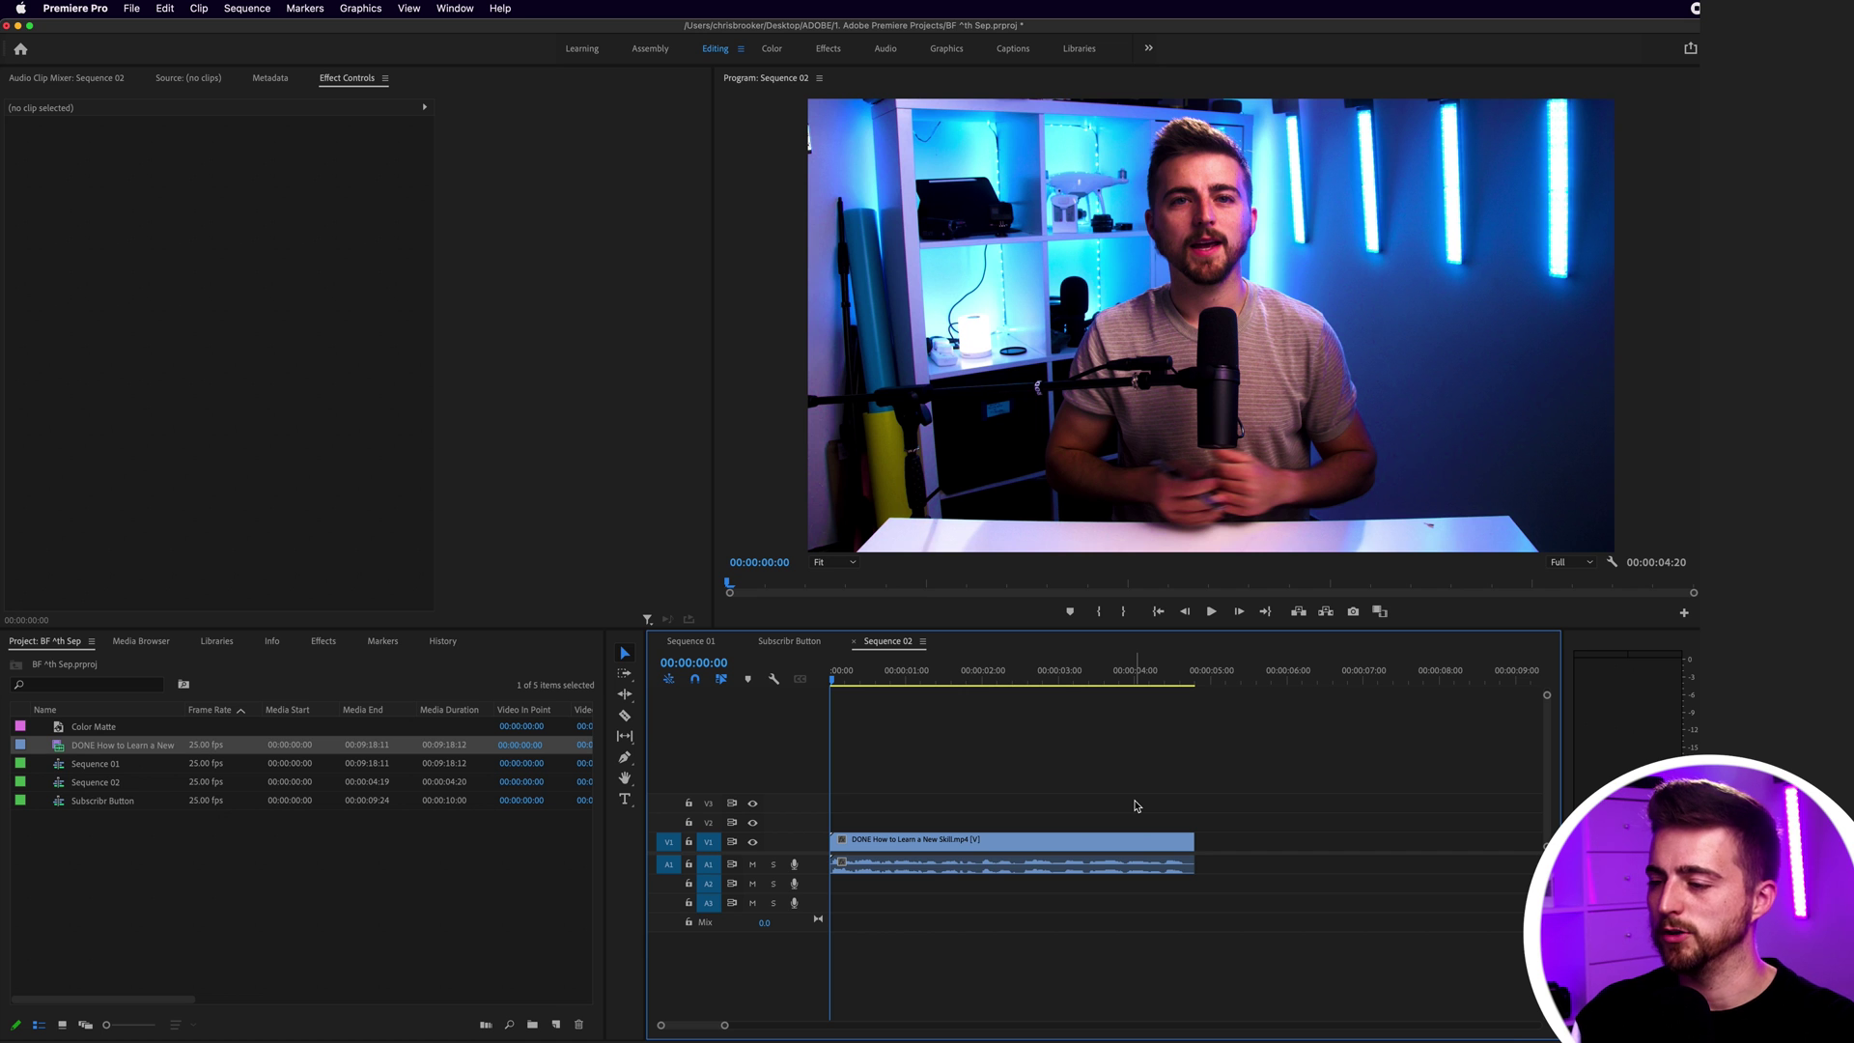
Step: Preview the sequence, switch to the Captions workspace and show the Text panel's Captions tab
key("space")
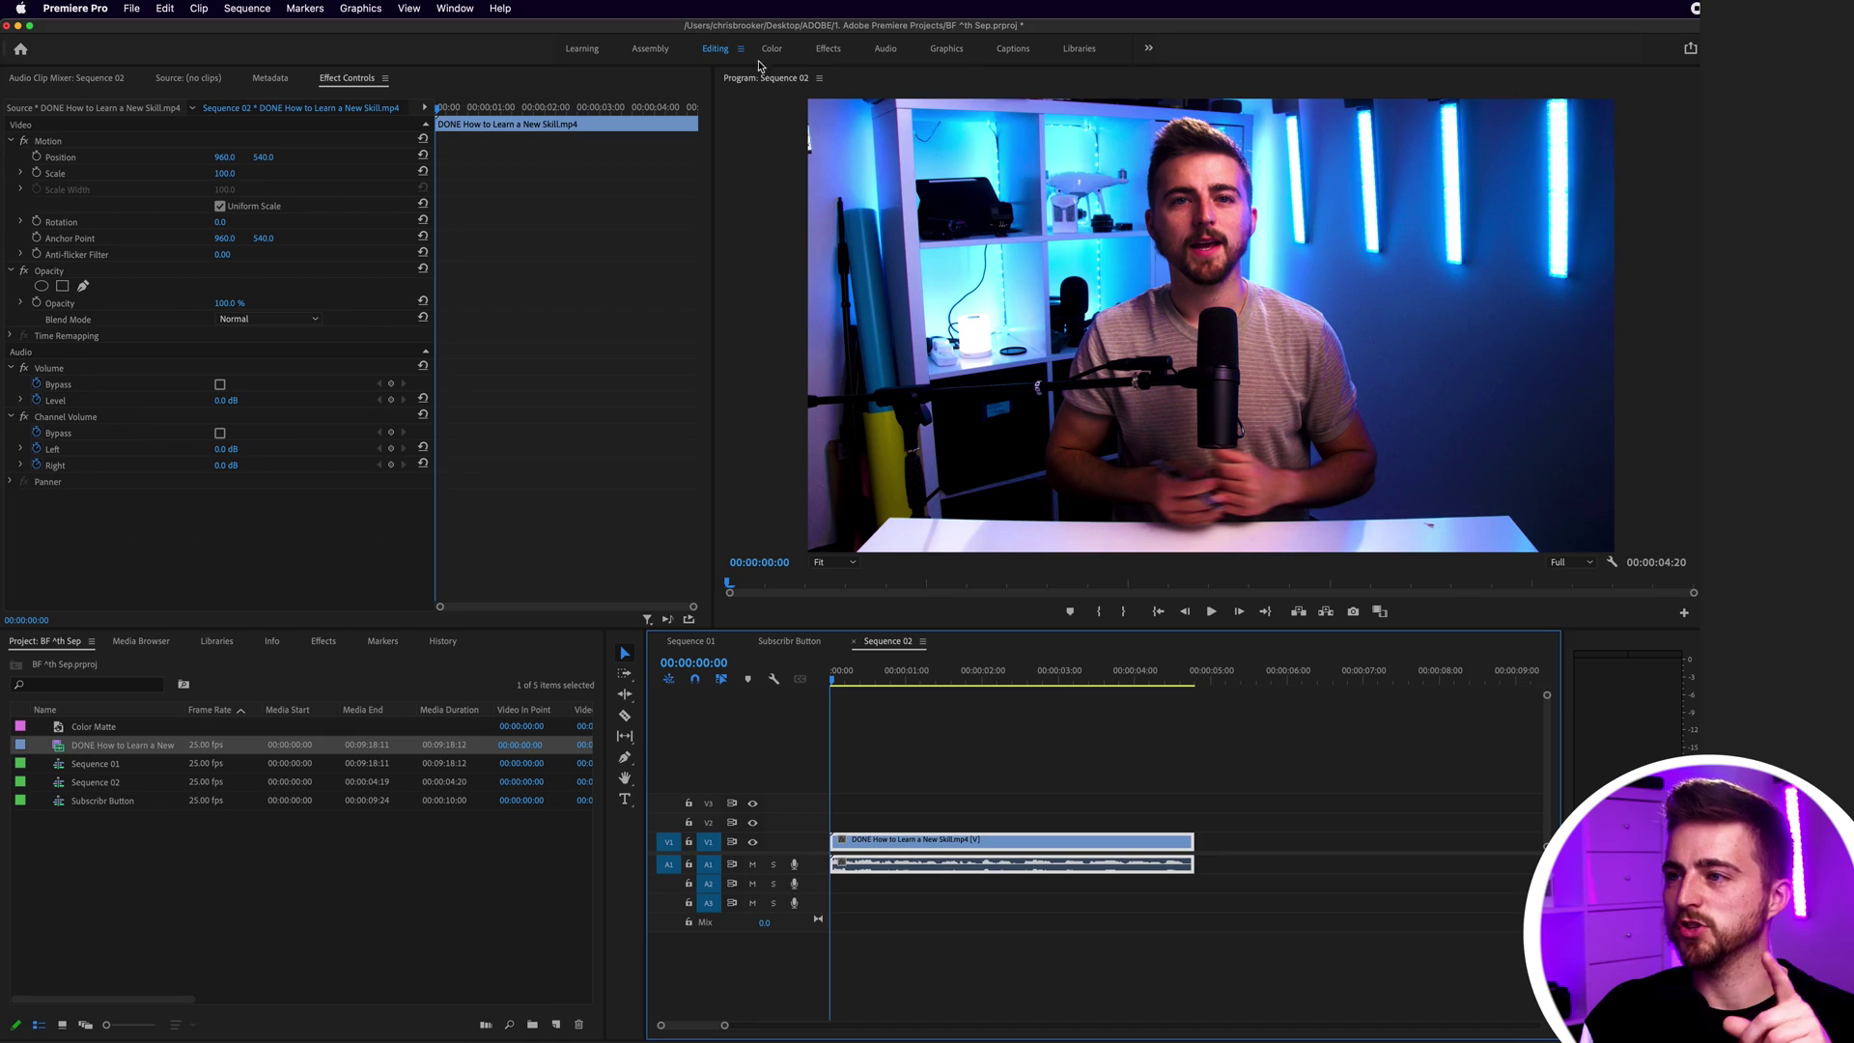
left_click(1010, 49)
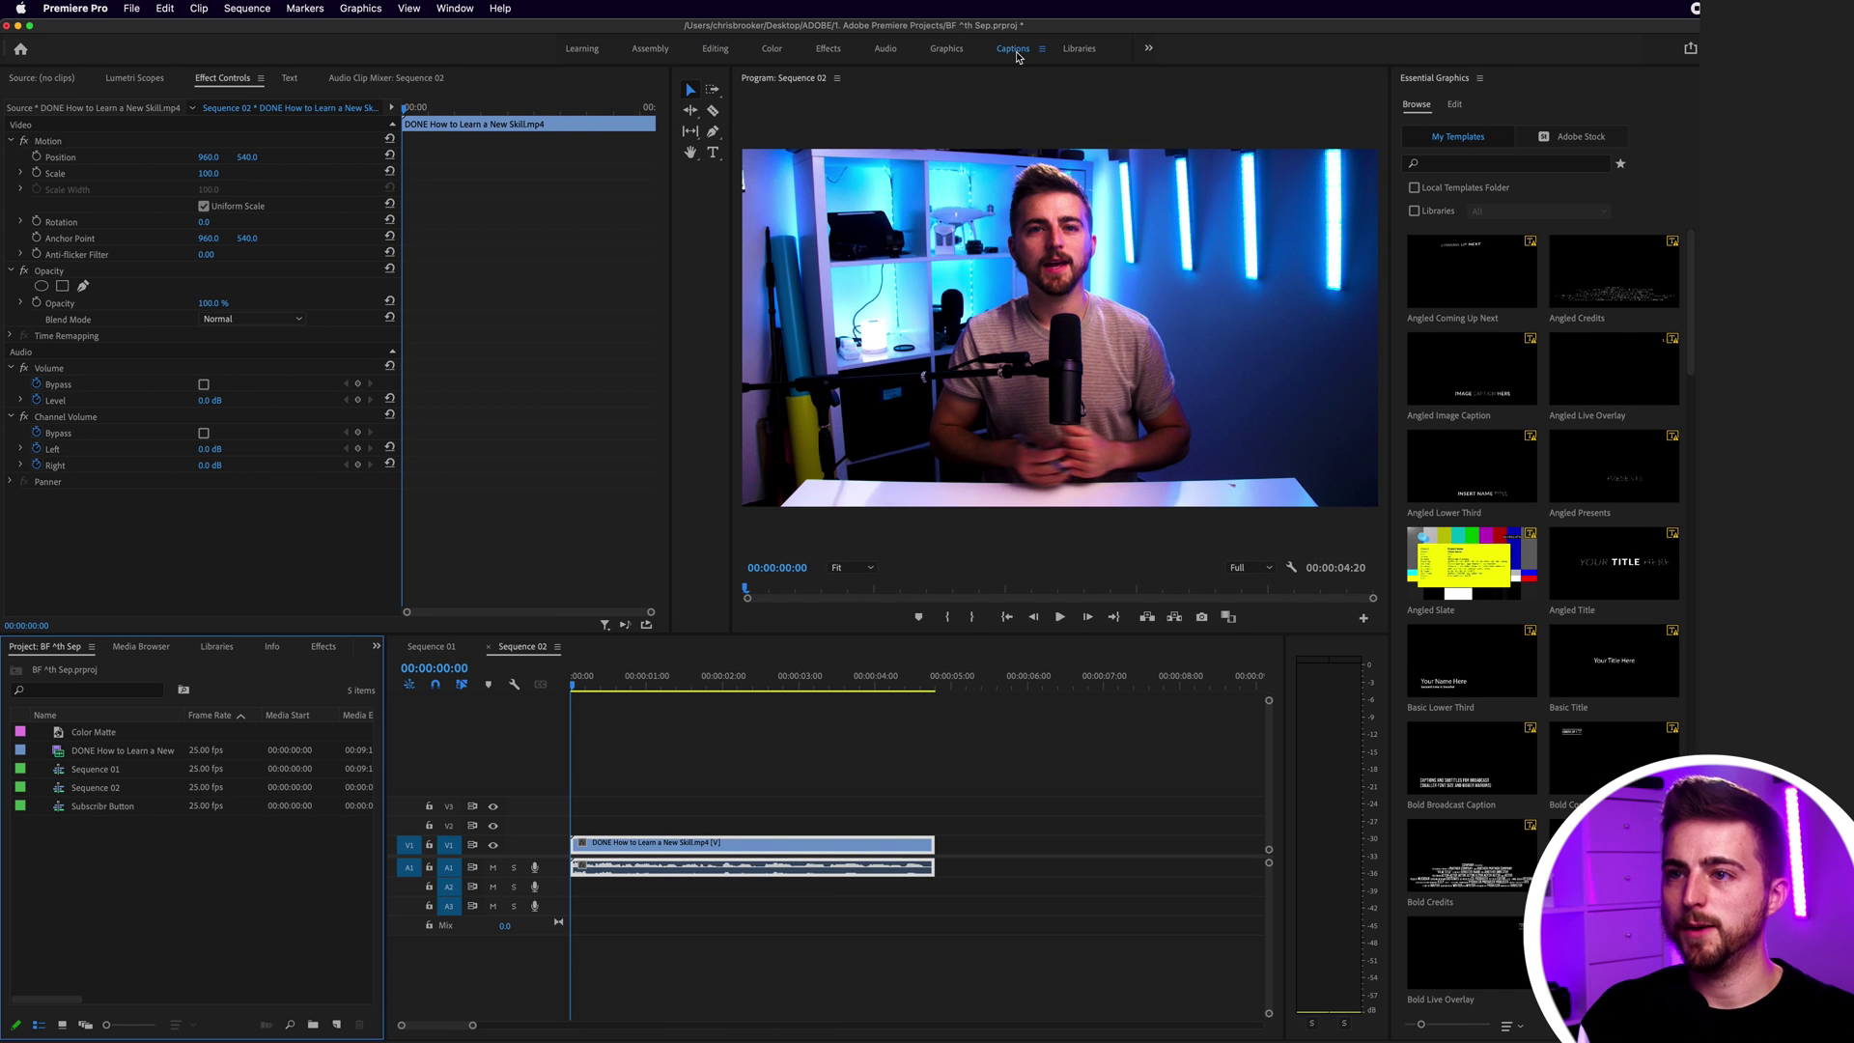
left_click(226, 82)
left_click(289, 82)
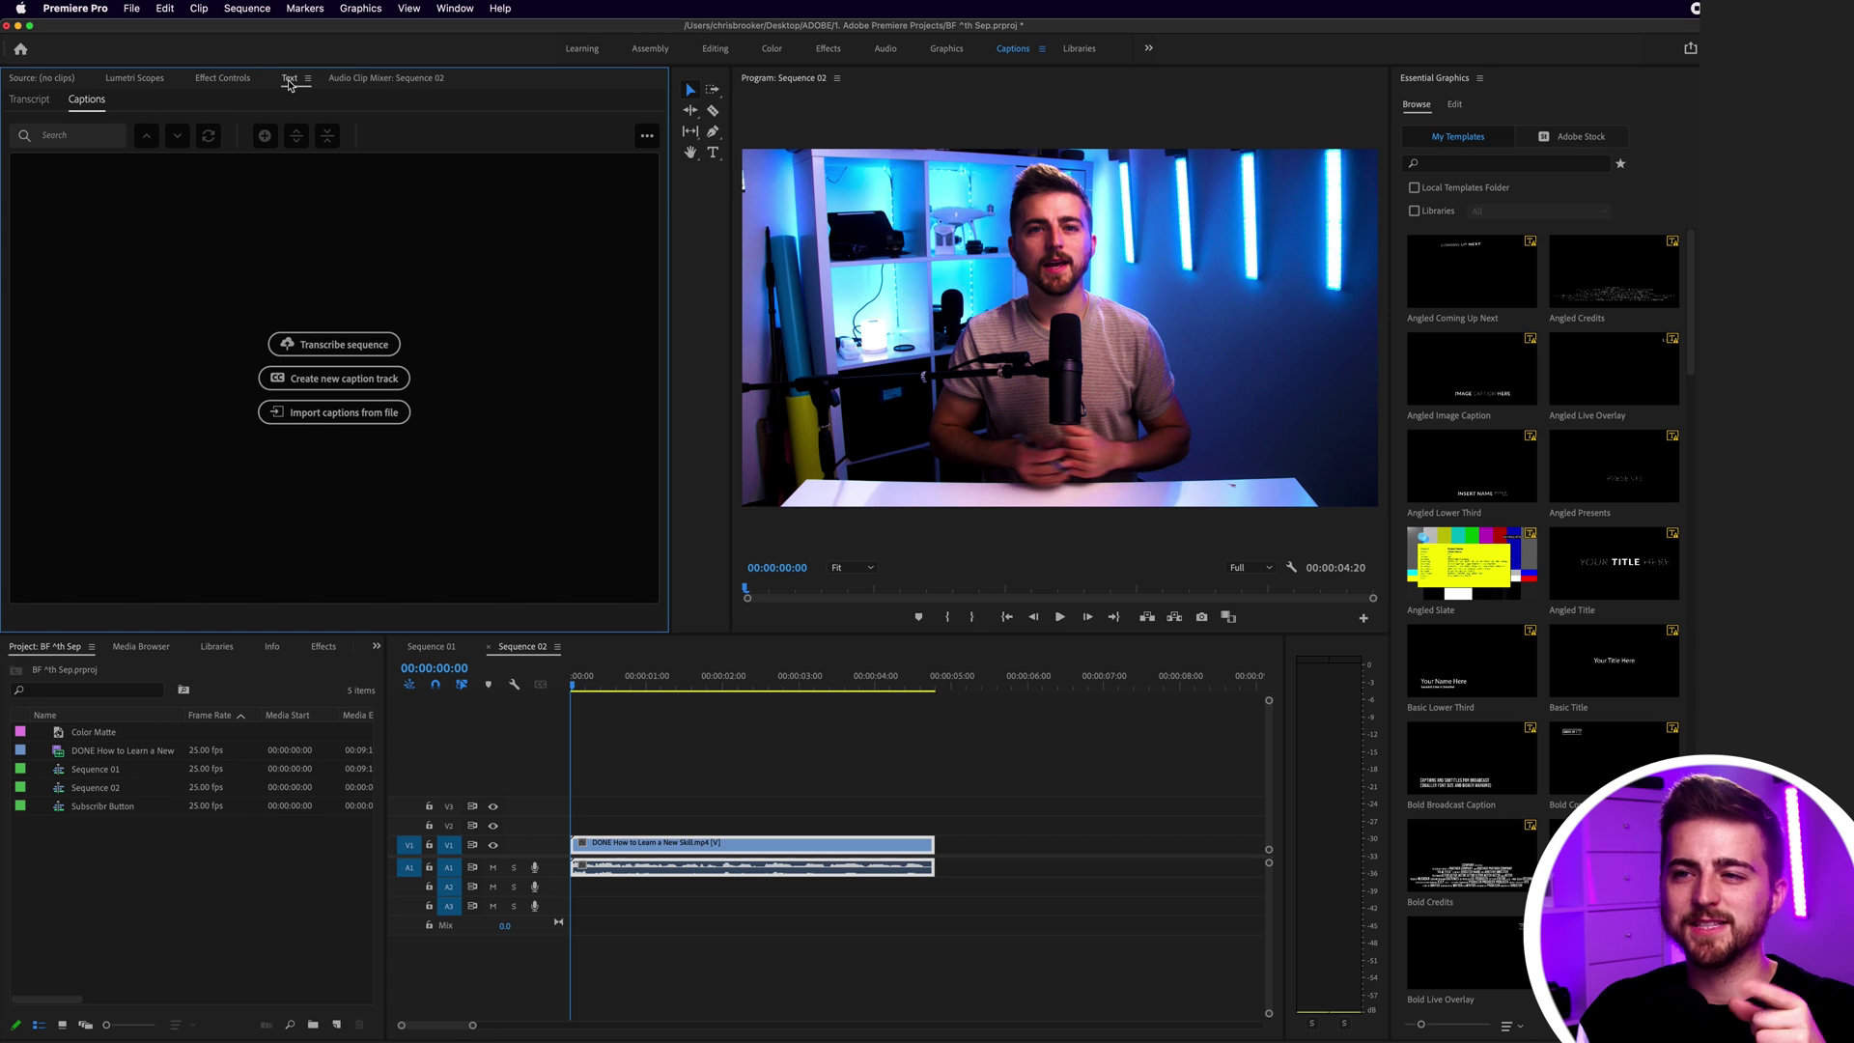
left_click(455, 9)
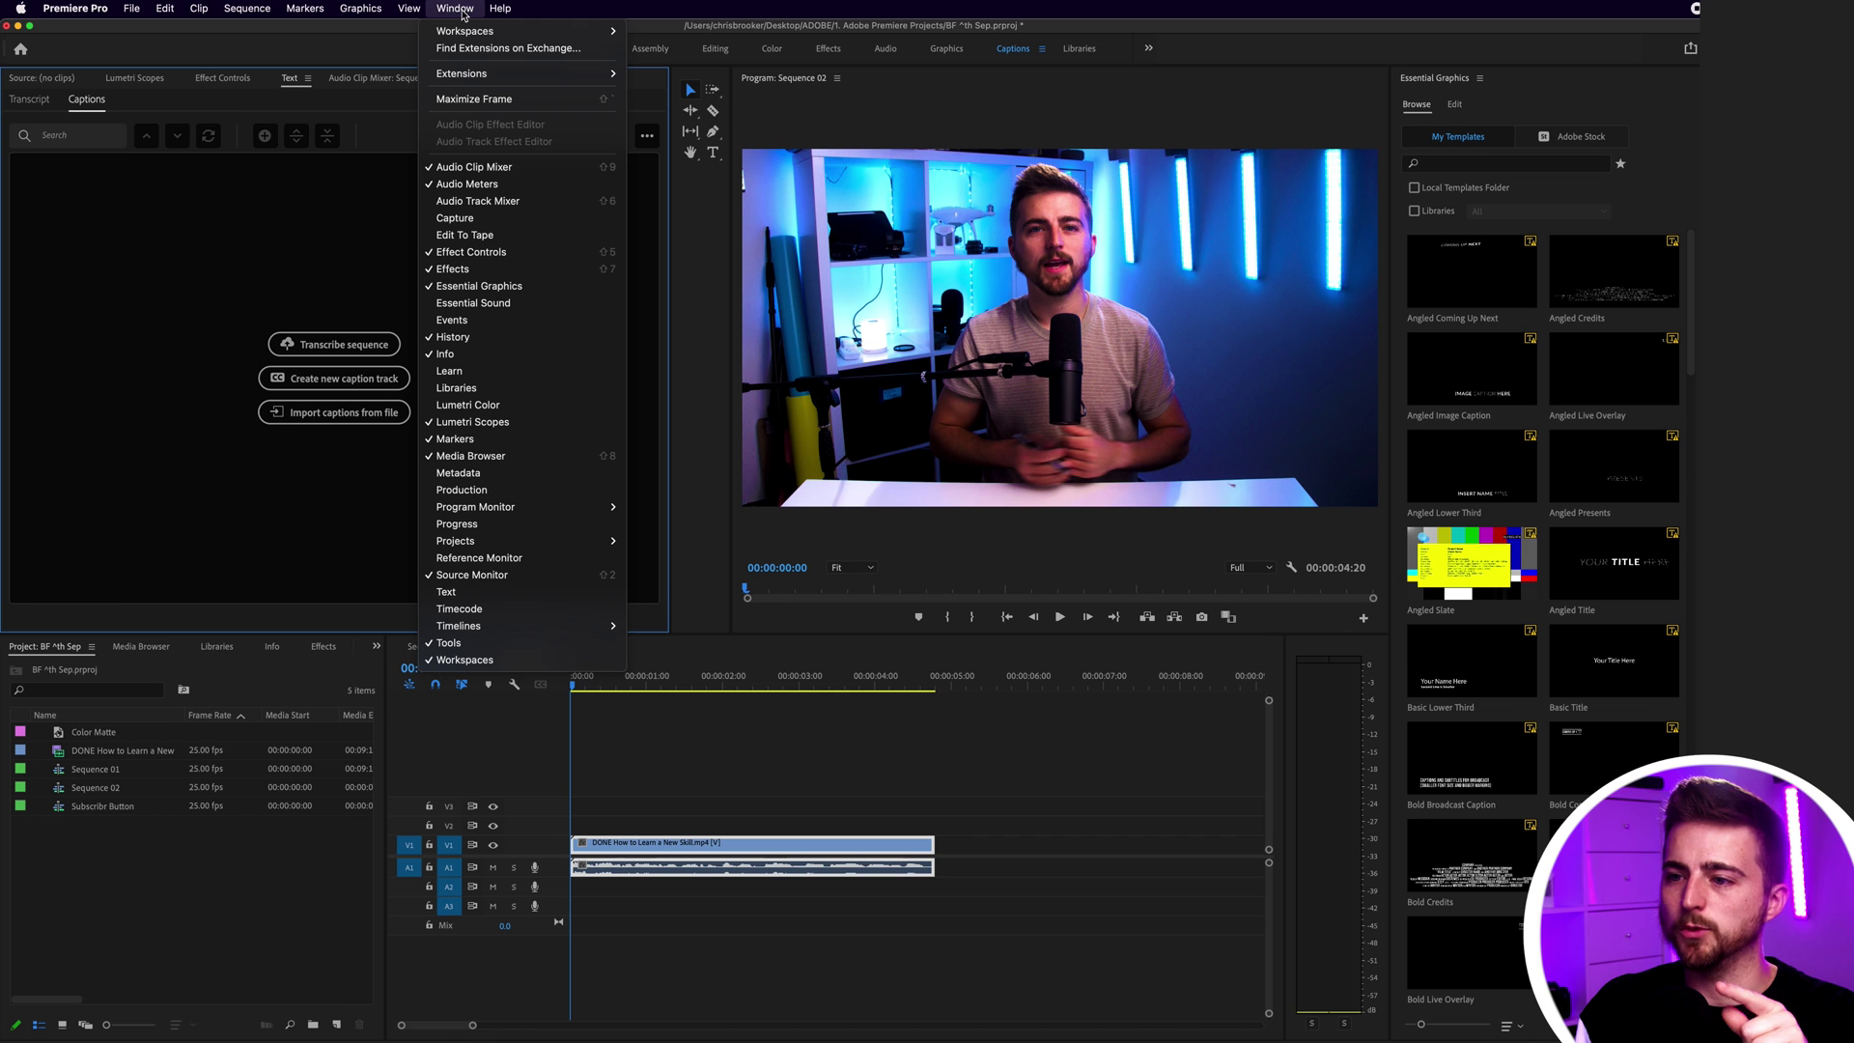
left_click(491, 591)
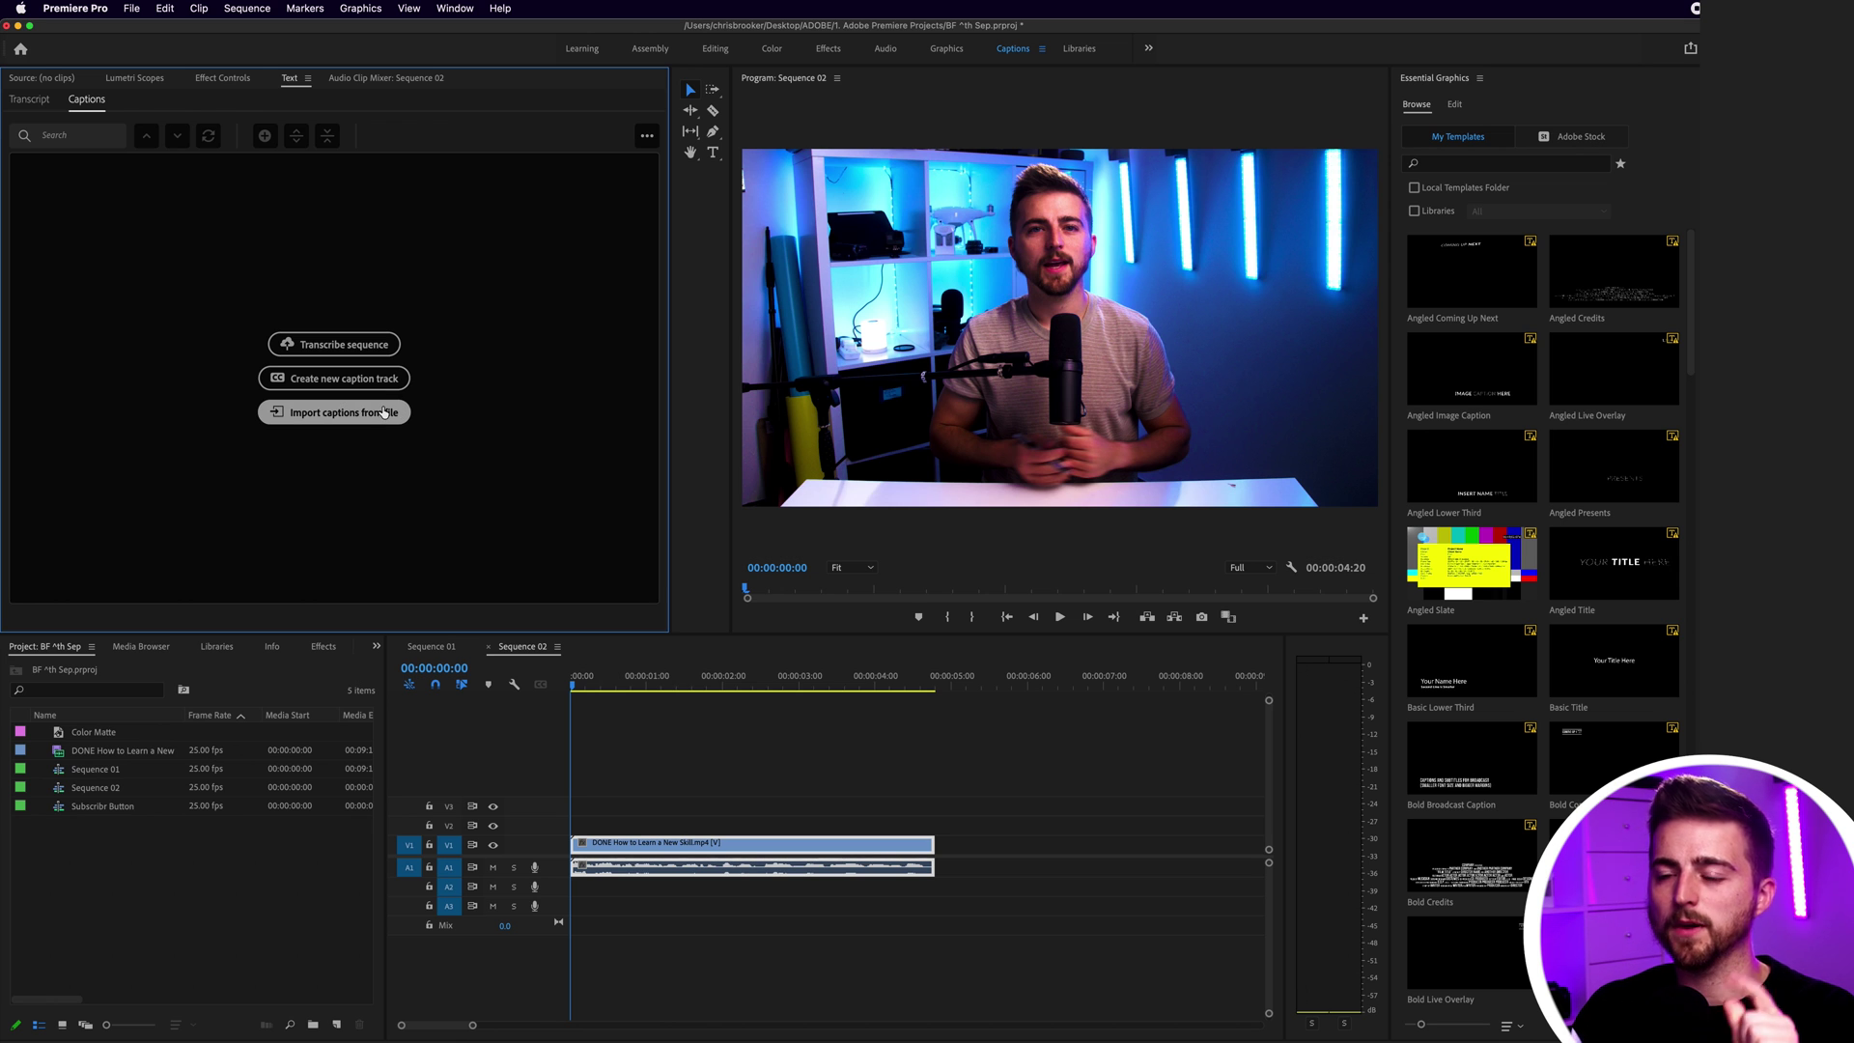
Step: Auto-transcribe Sequence 02 from the Audio 1 track instead of the mix
left_click(365, 350)
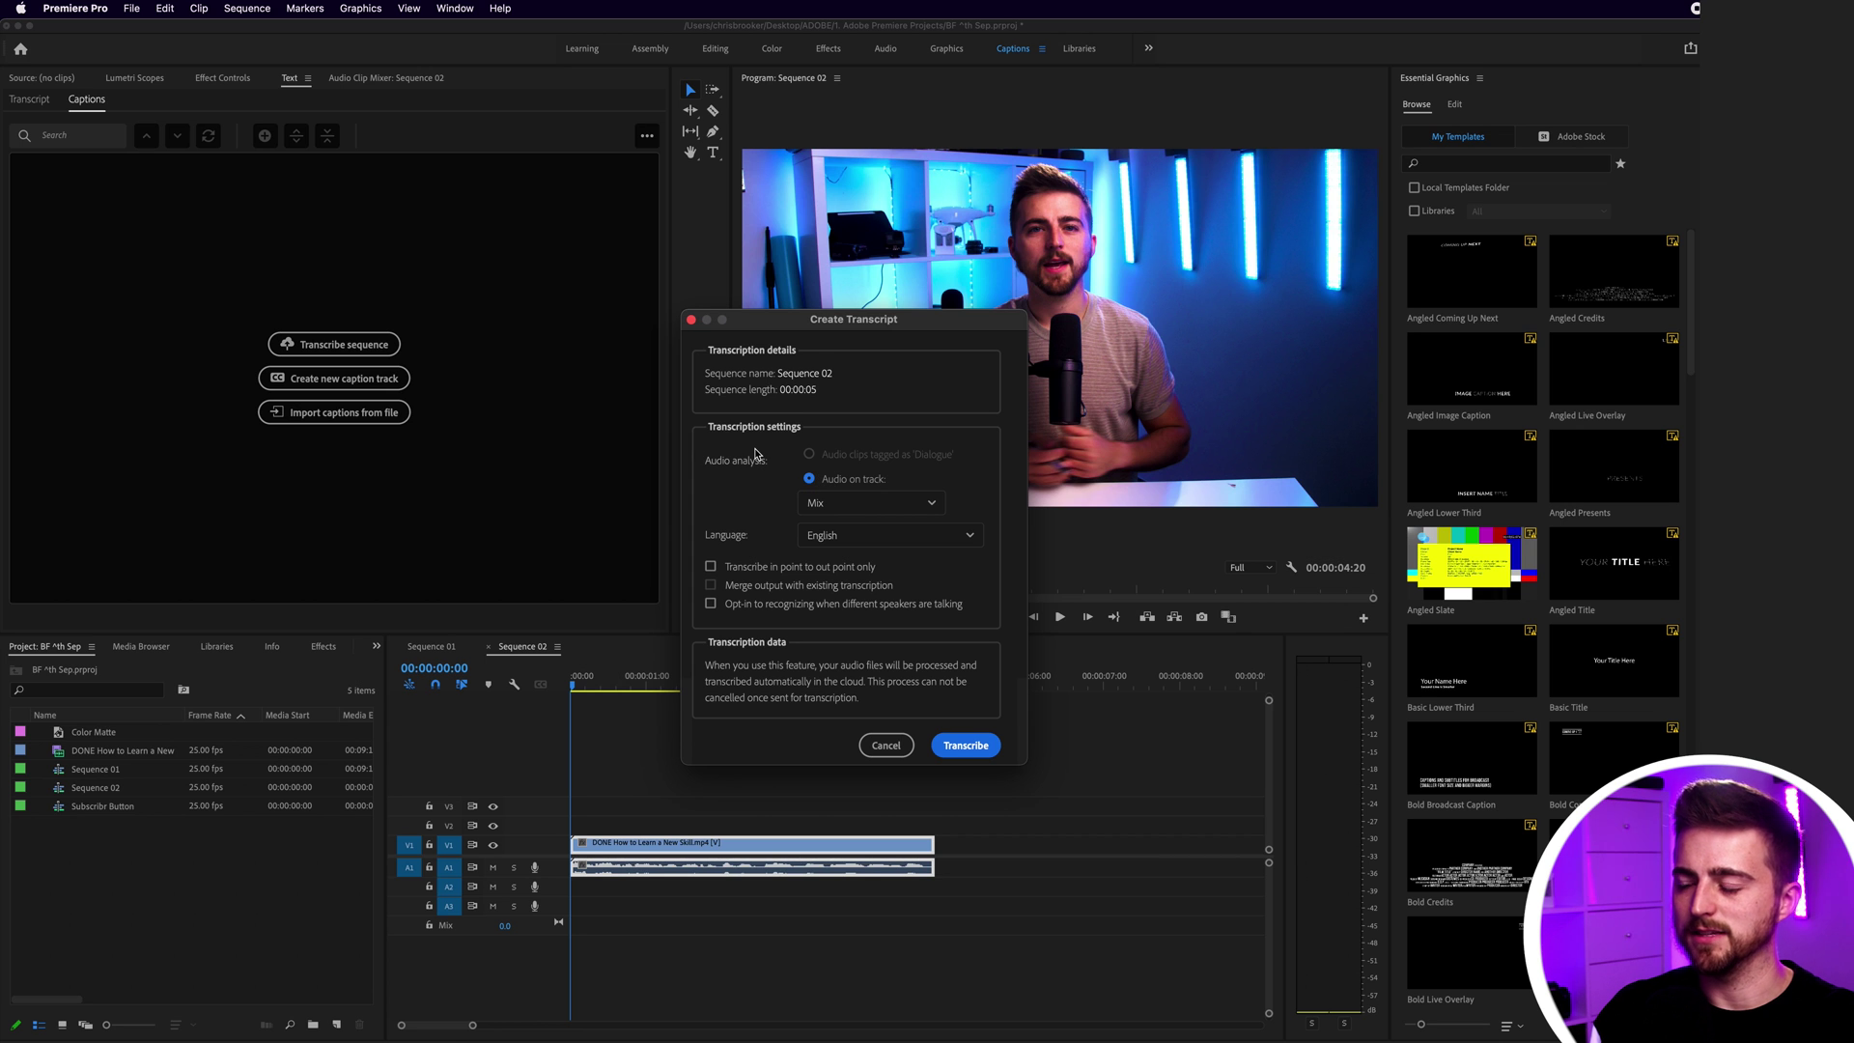
left_click(836, 503)
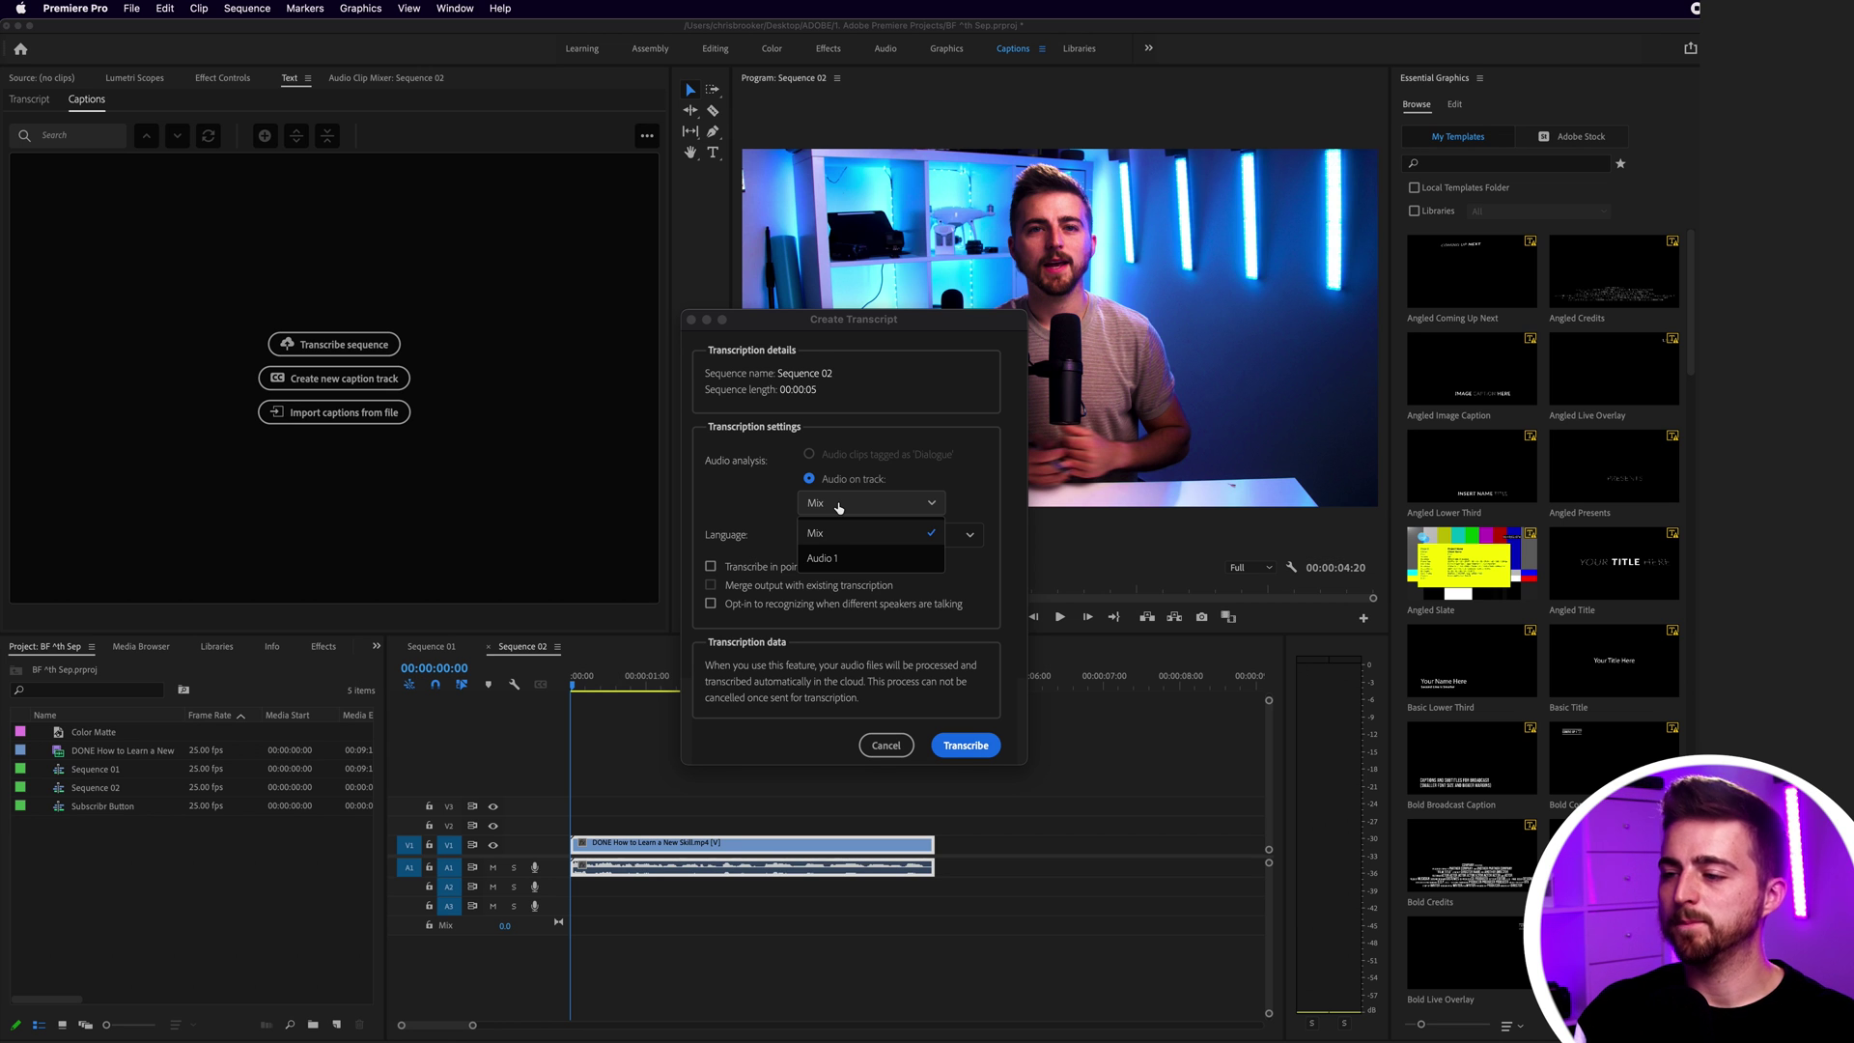
left_click(851, 558)
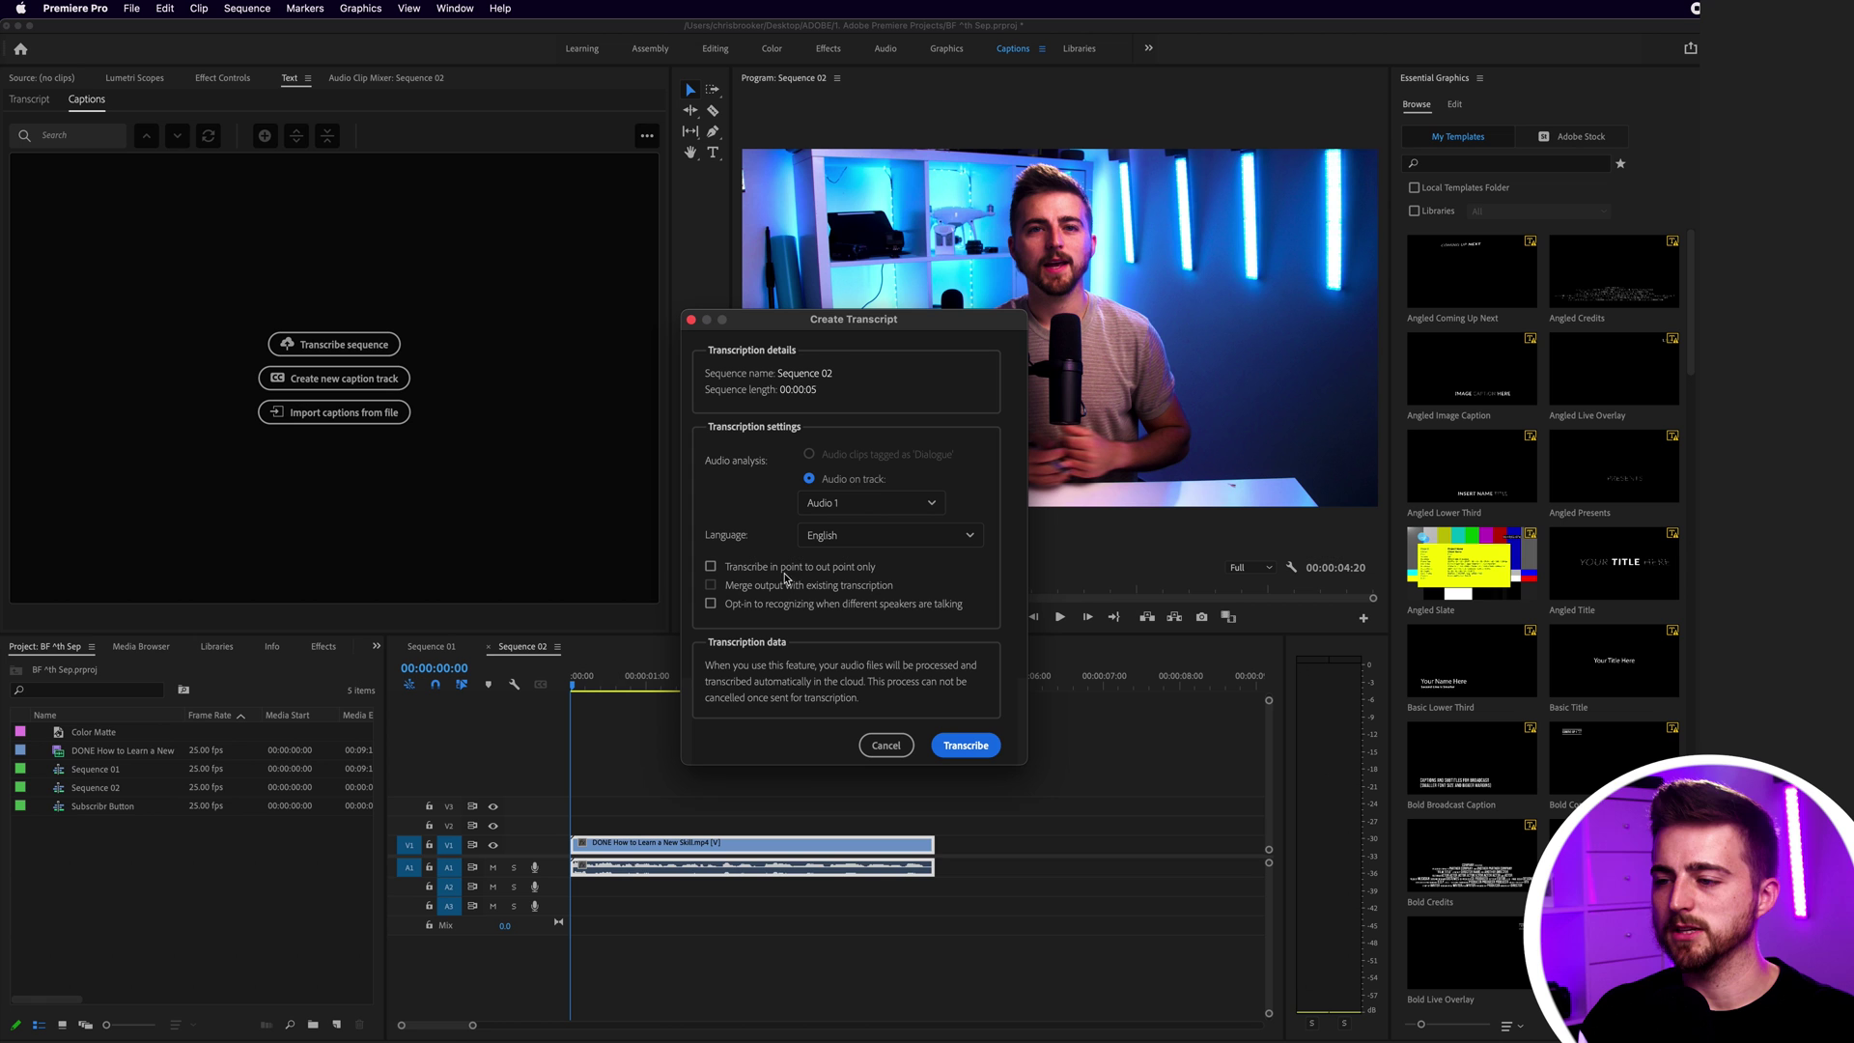
left_click(964, 745)
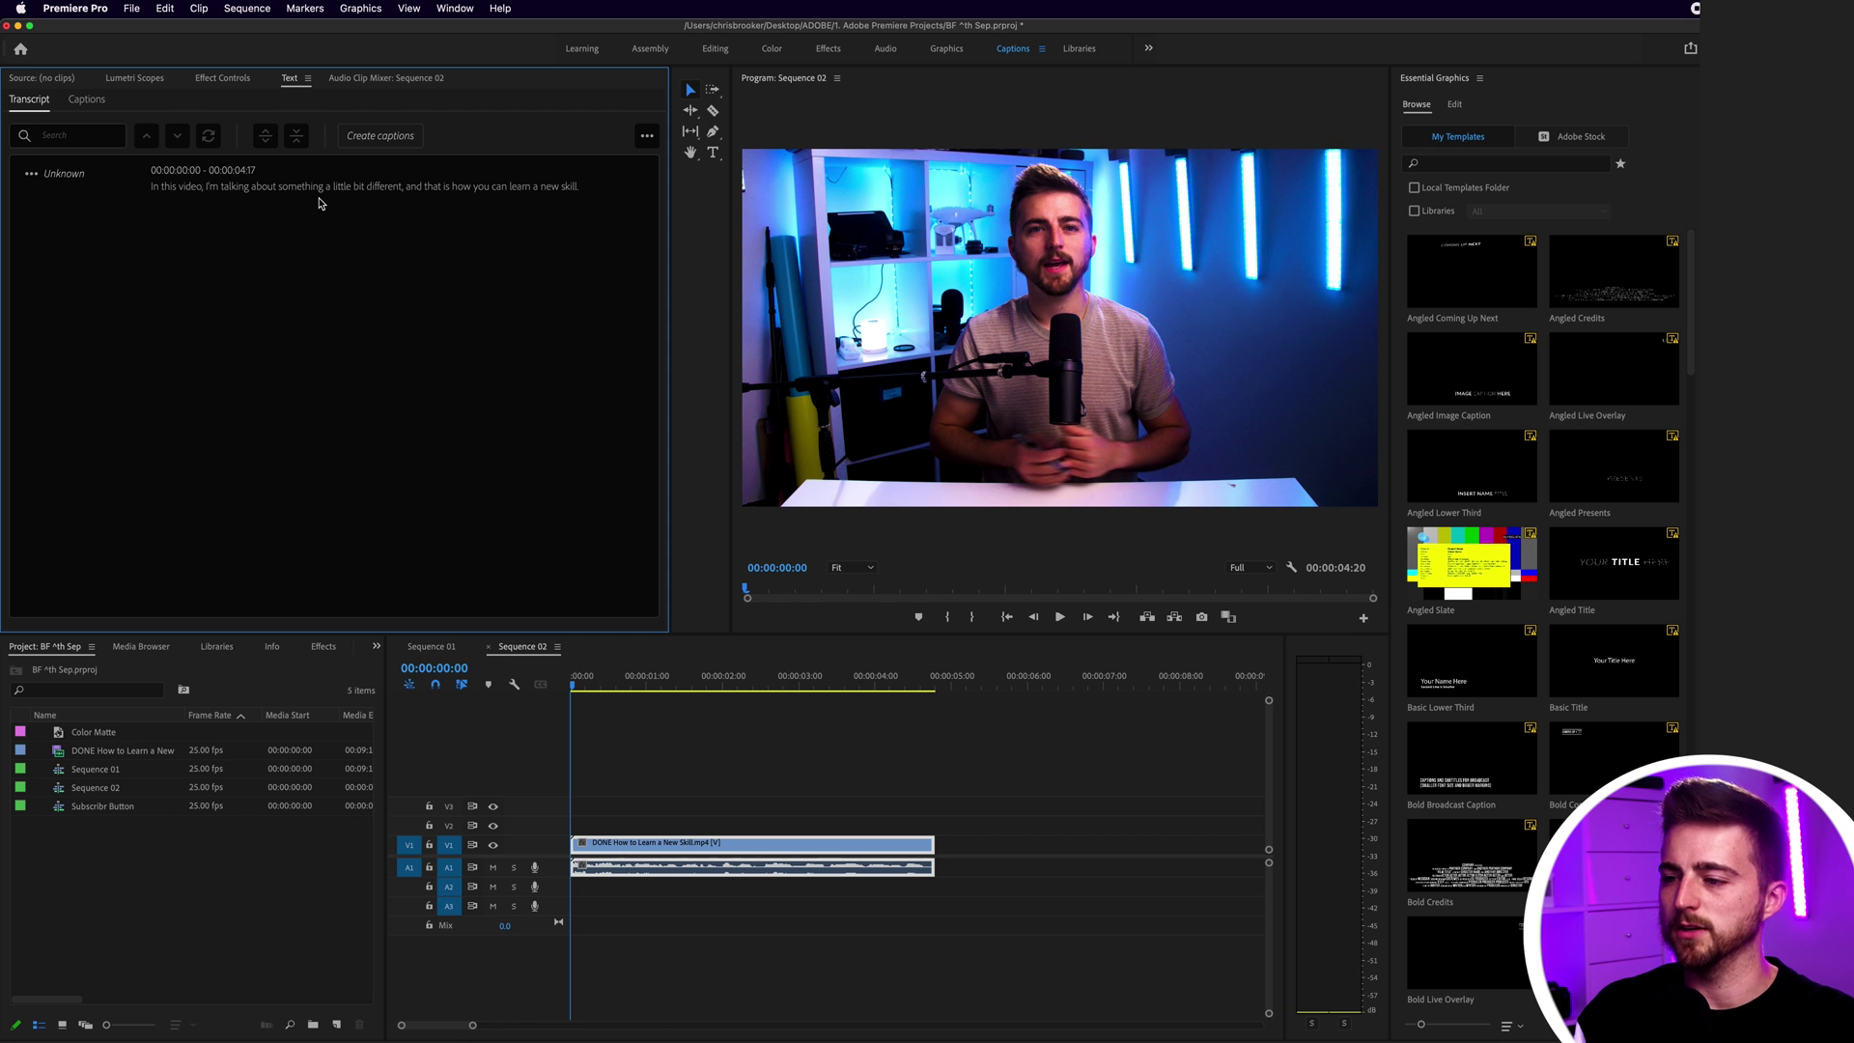
Step: Play back the sequence at lower volume to check the transcript, returning to 'something'
key("space")
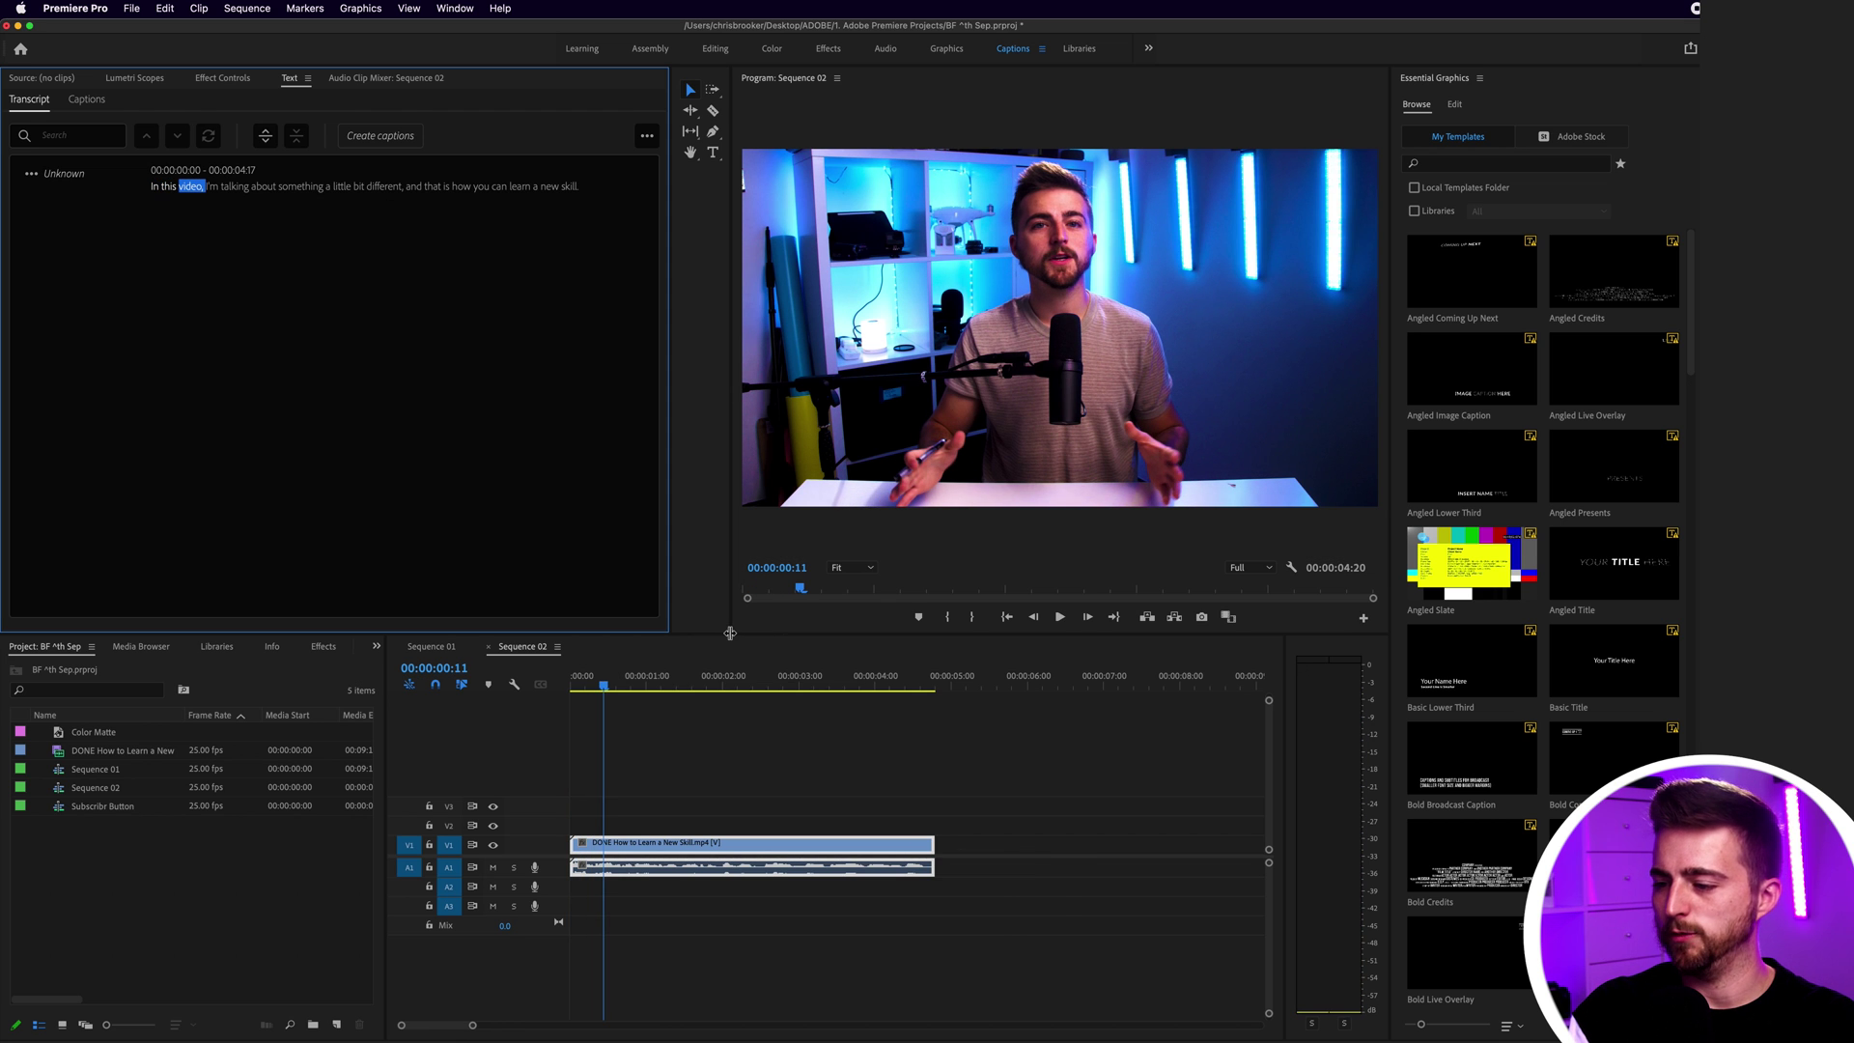
key("XF86AudioLowerVolume")
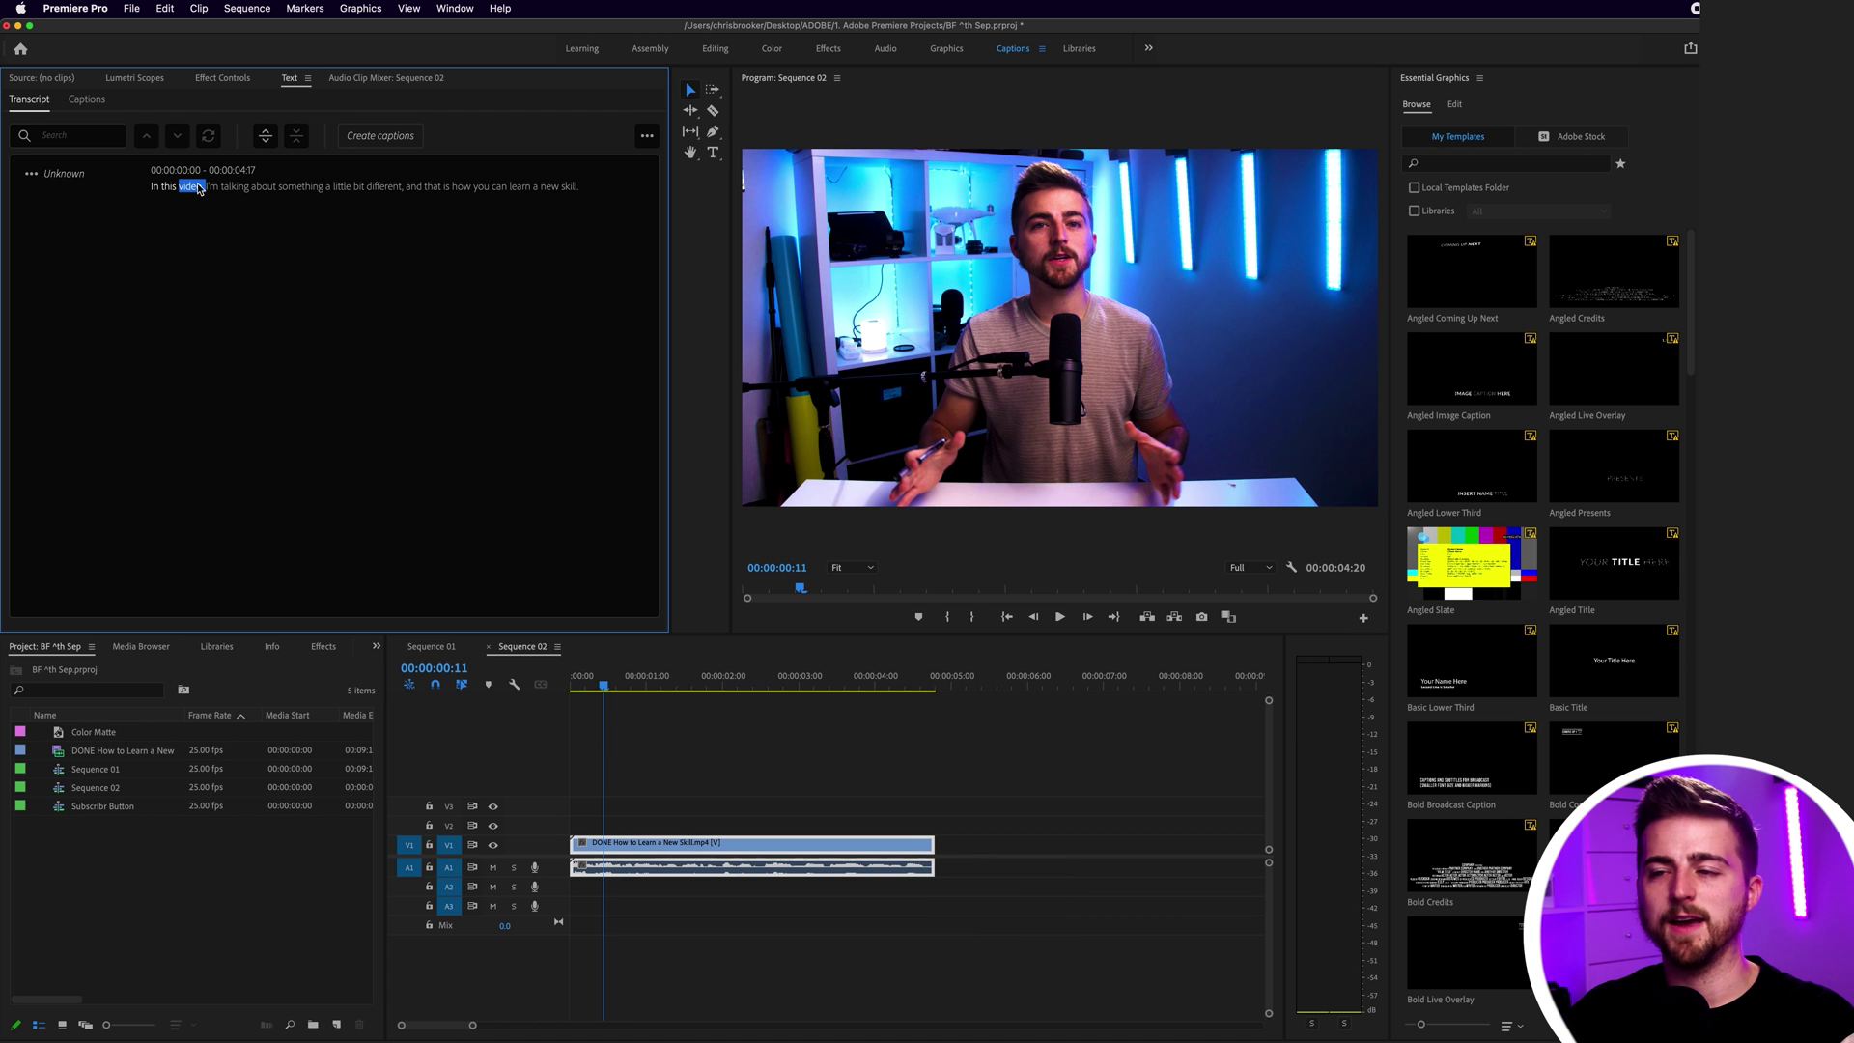
key("space")
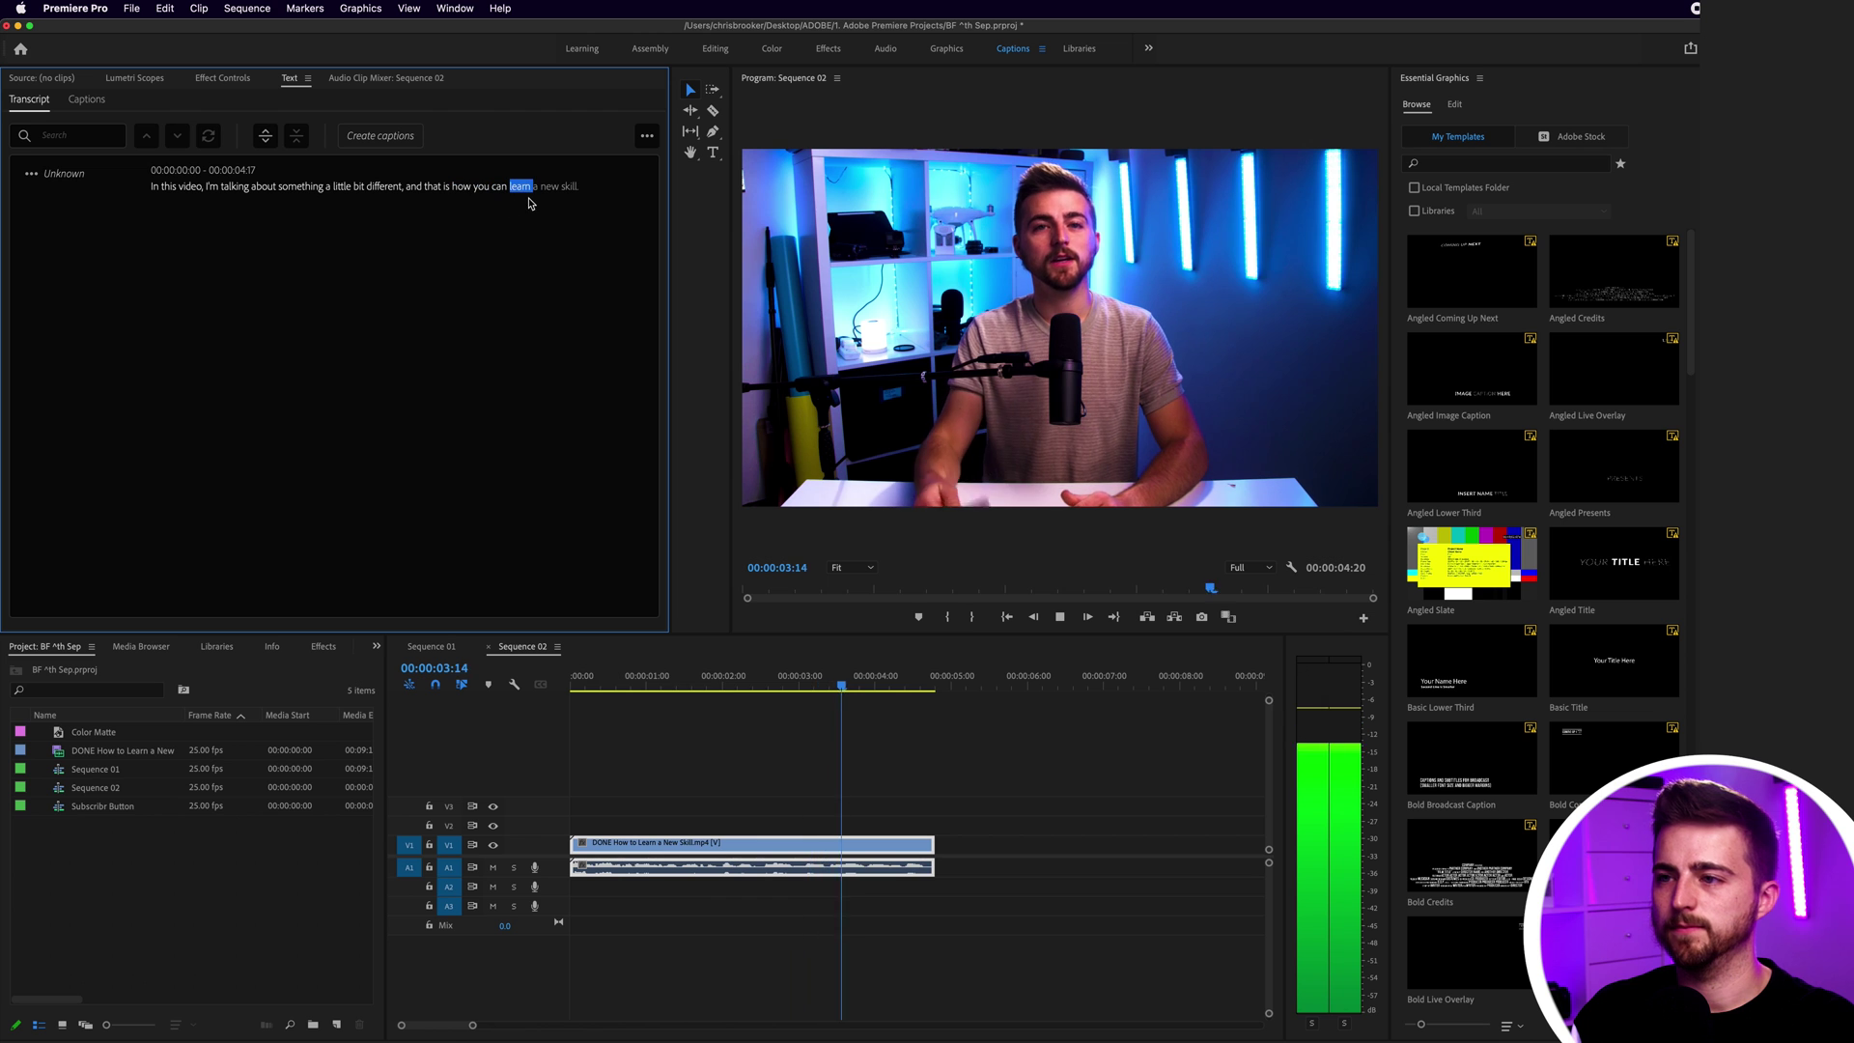
key("space")
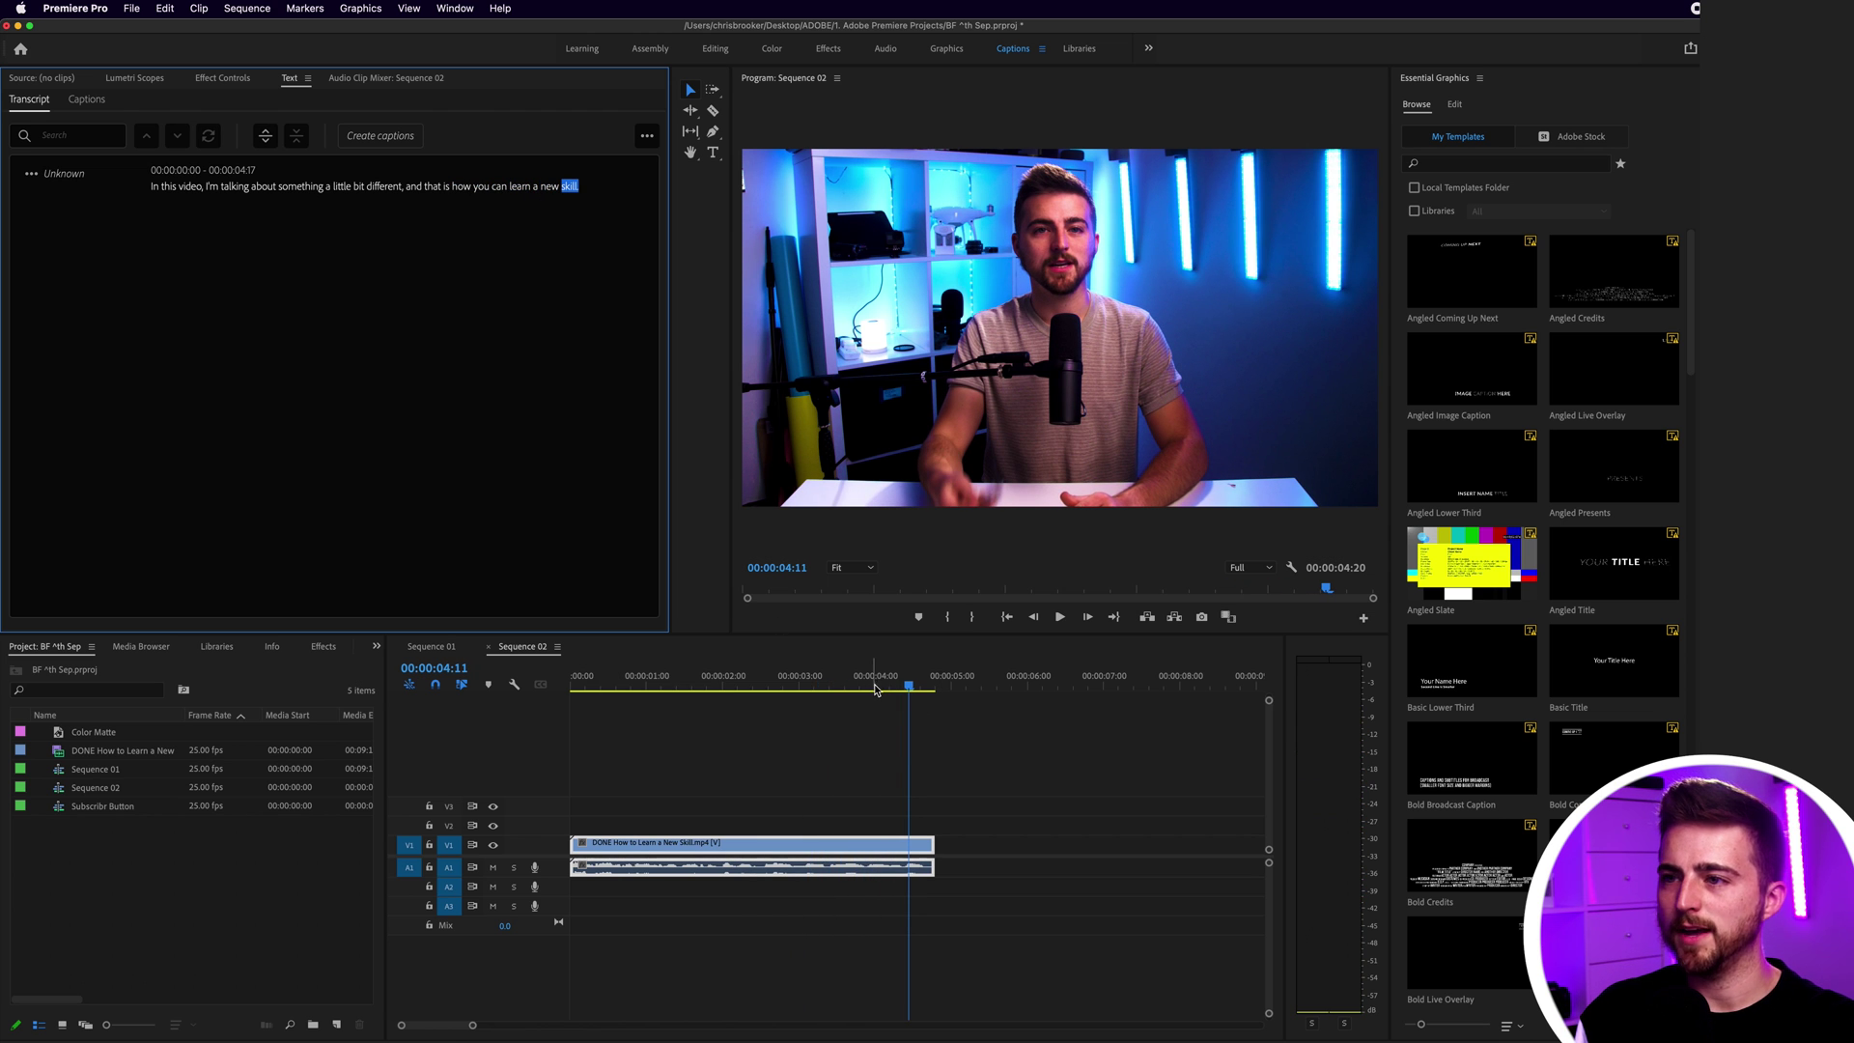
left_click_drag(878, 688, 658, 687)
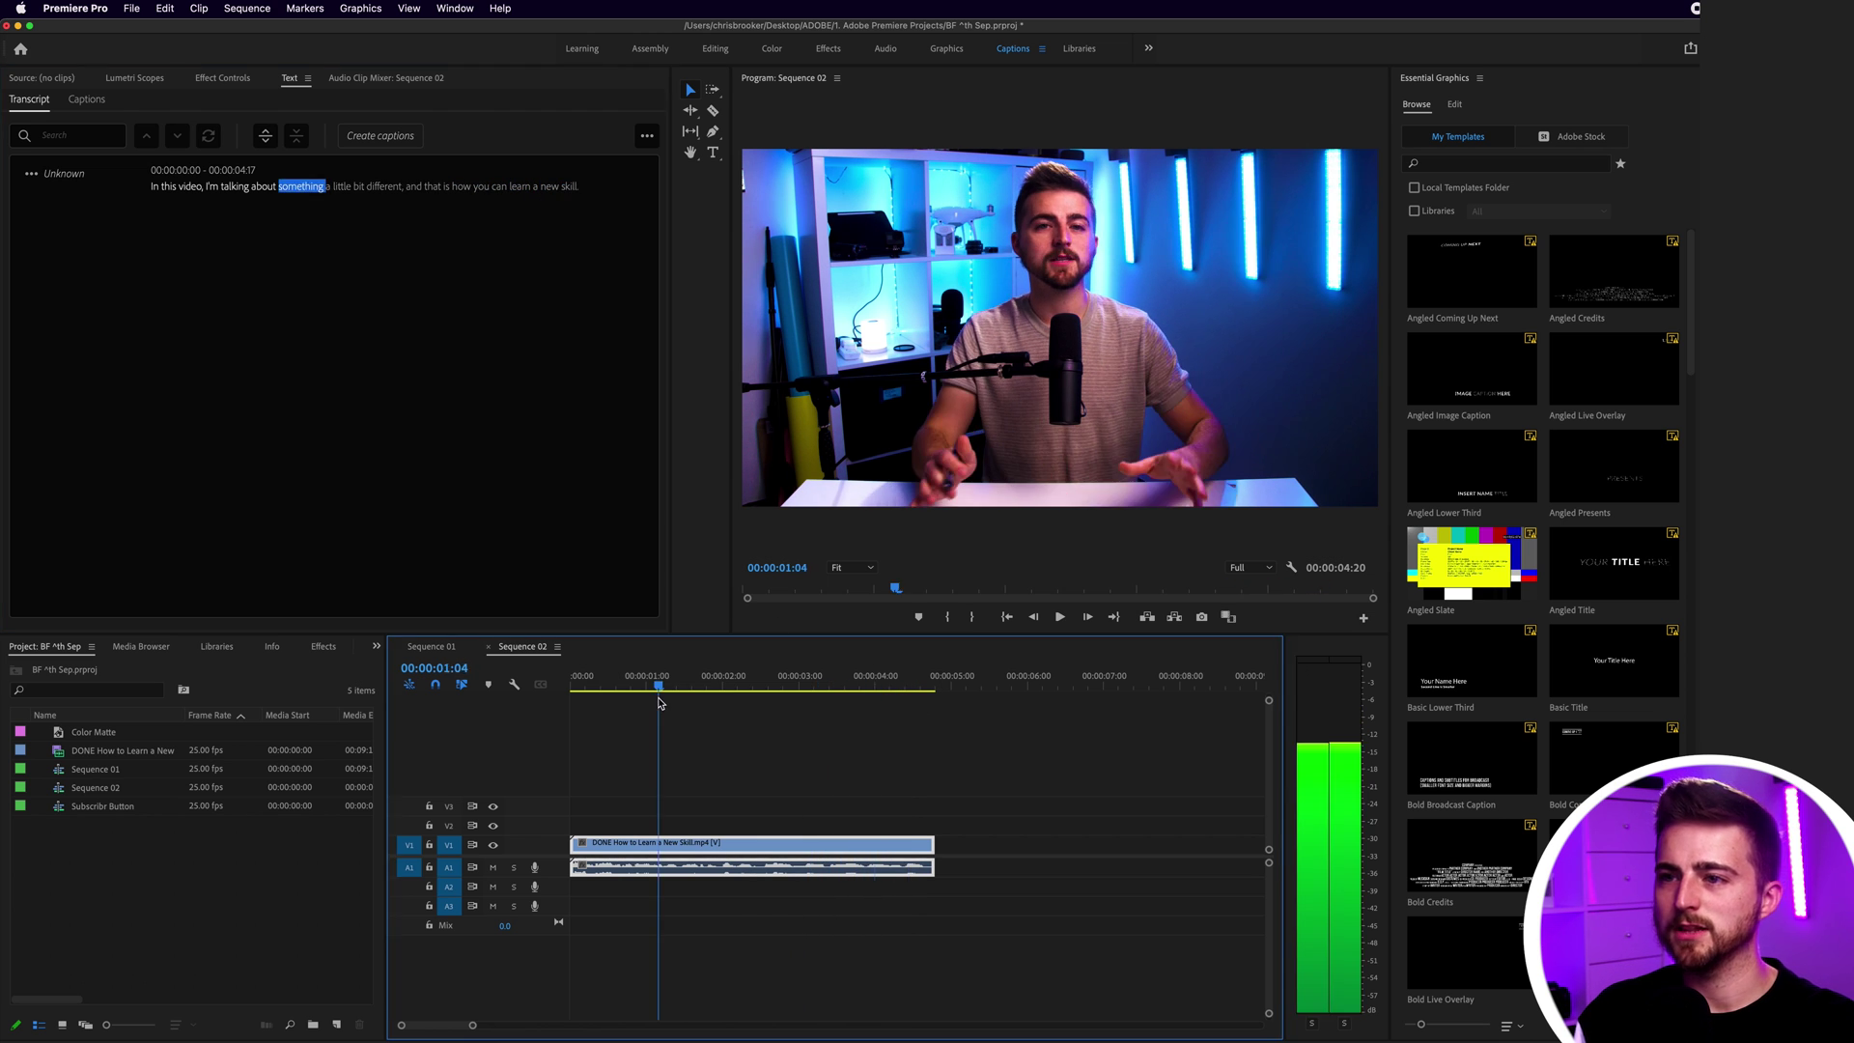
Step: Correct the misheard word in the transcript line to 'something'
left_click(306, 192)
left_click(335, 187)
key("BackSpace")
key("BackSpace")
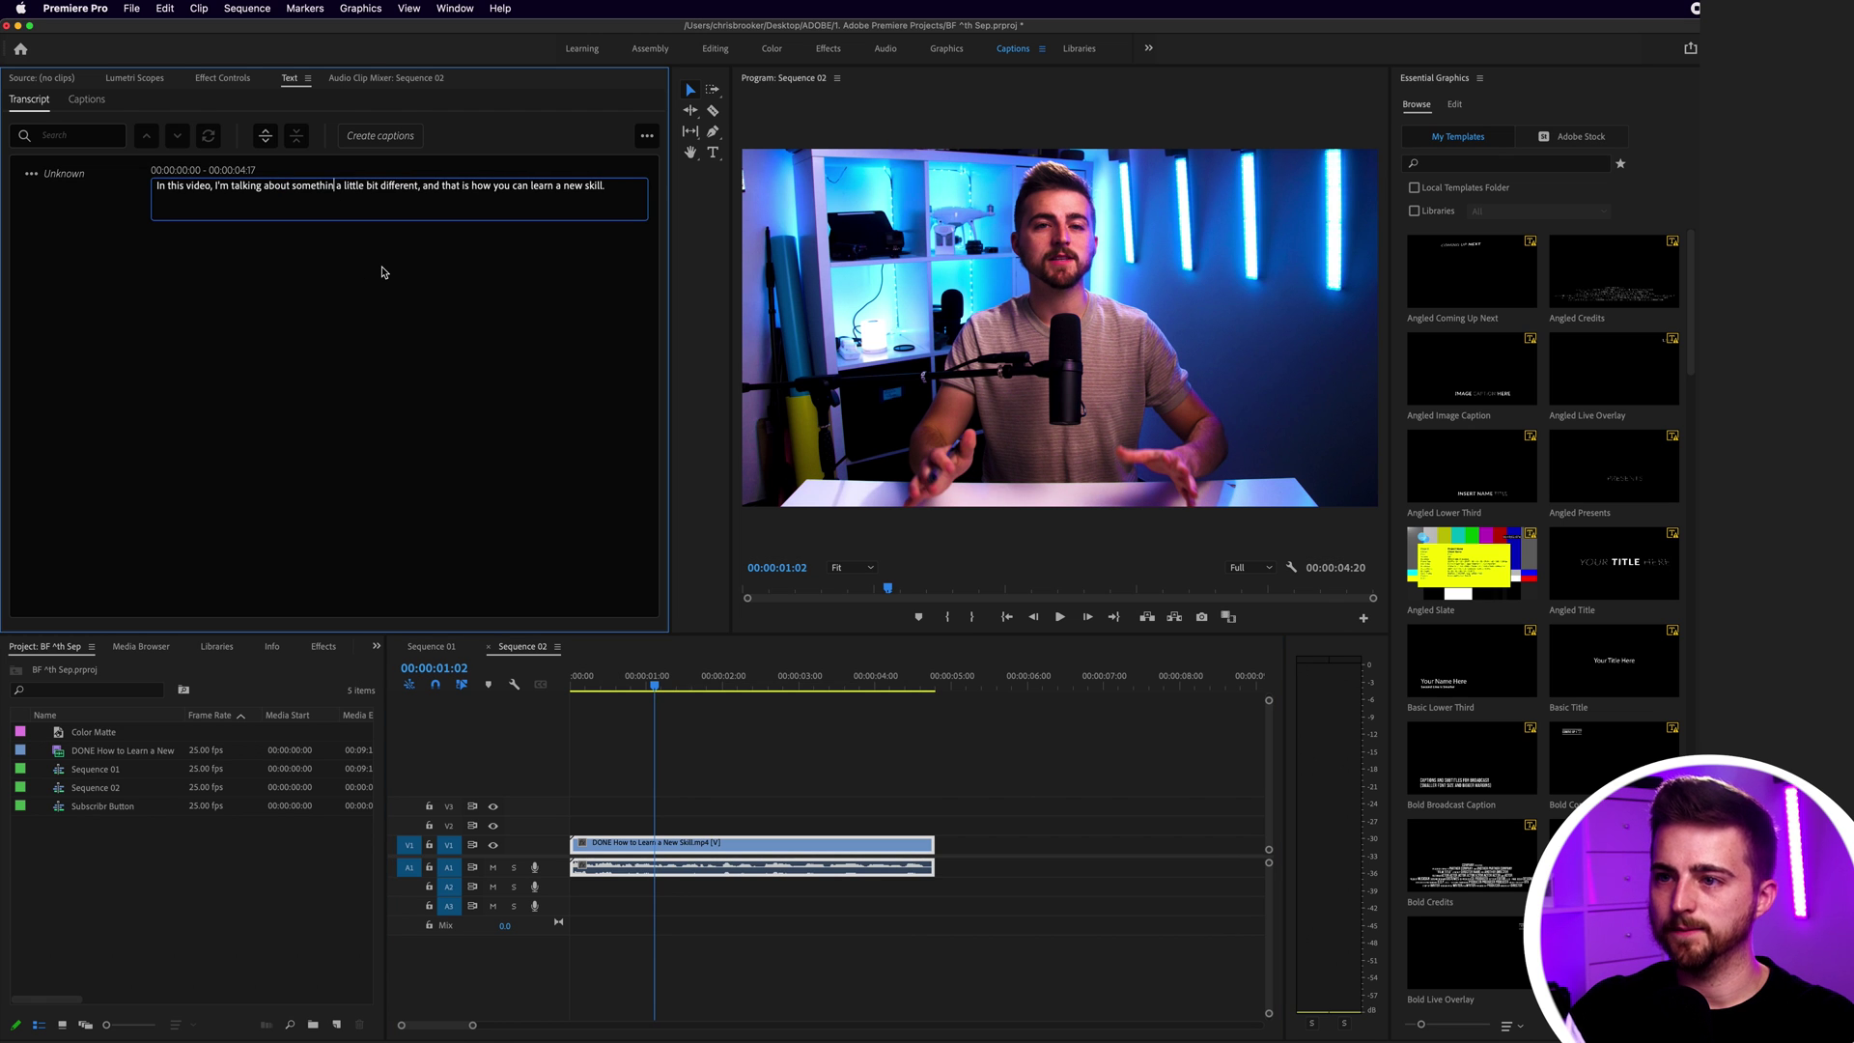
key("BackSpace")
key("BackSpace")
type("ing")
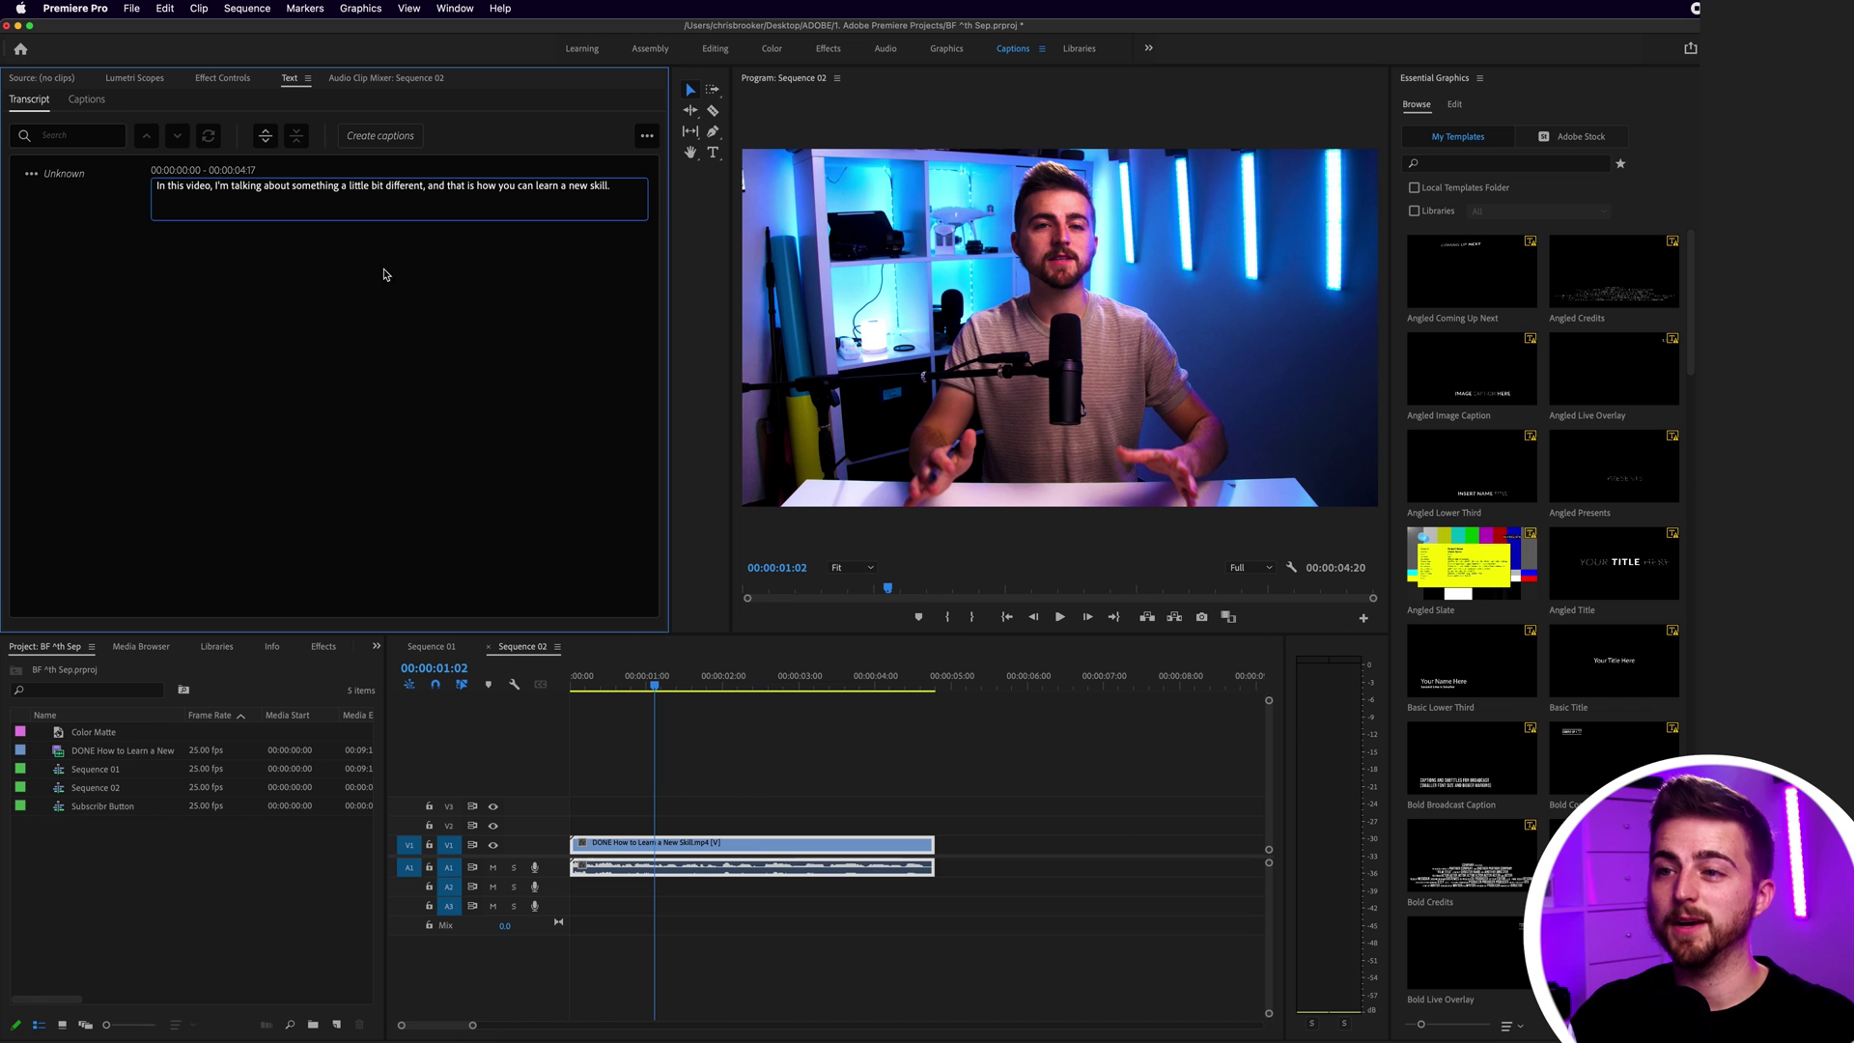
left_click(471, 385)
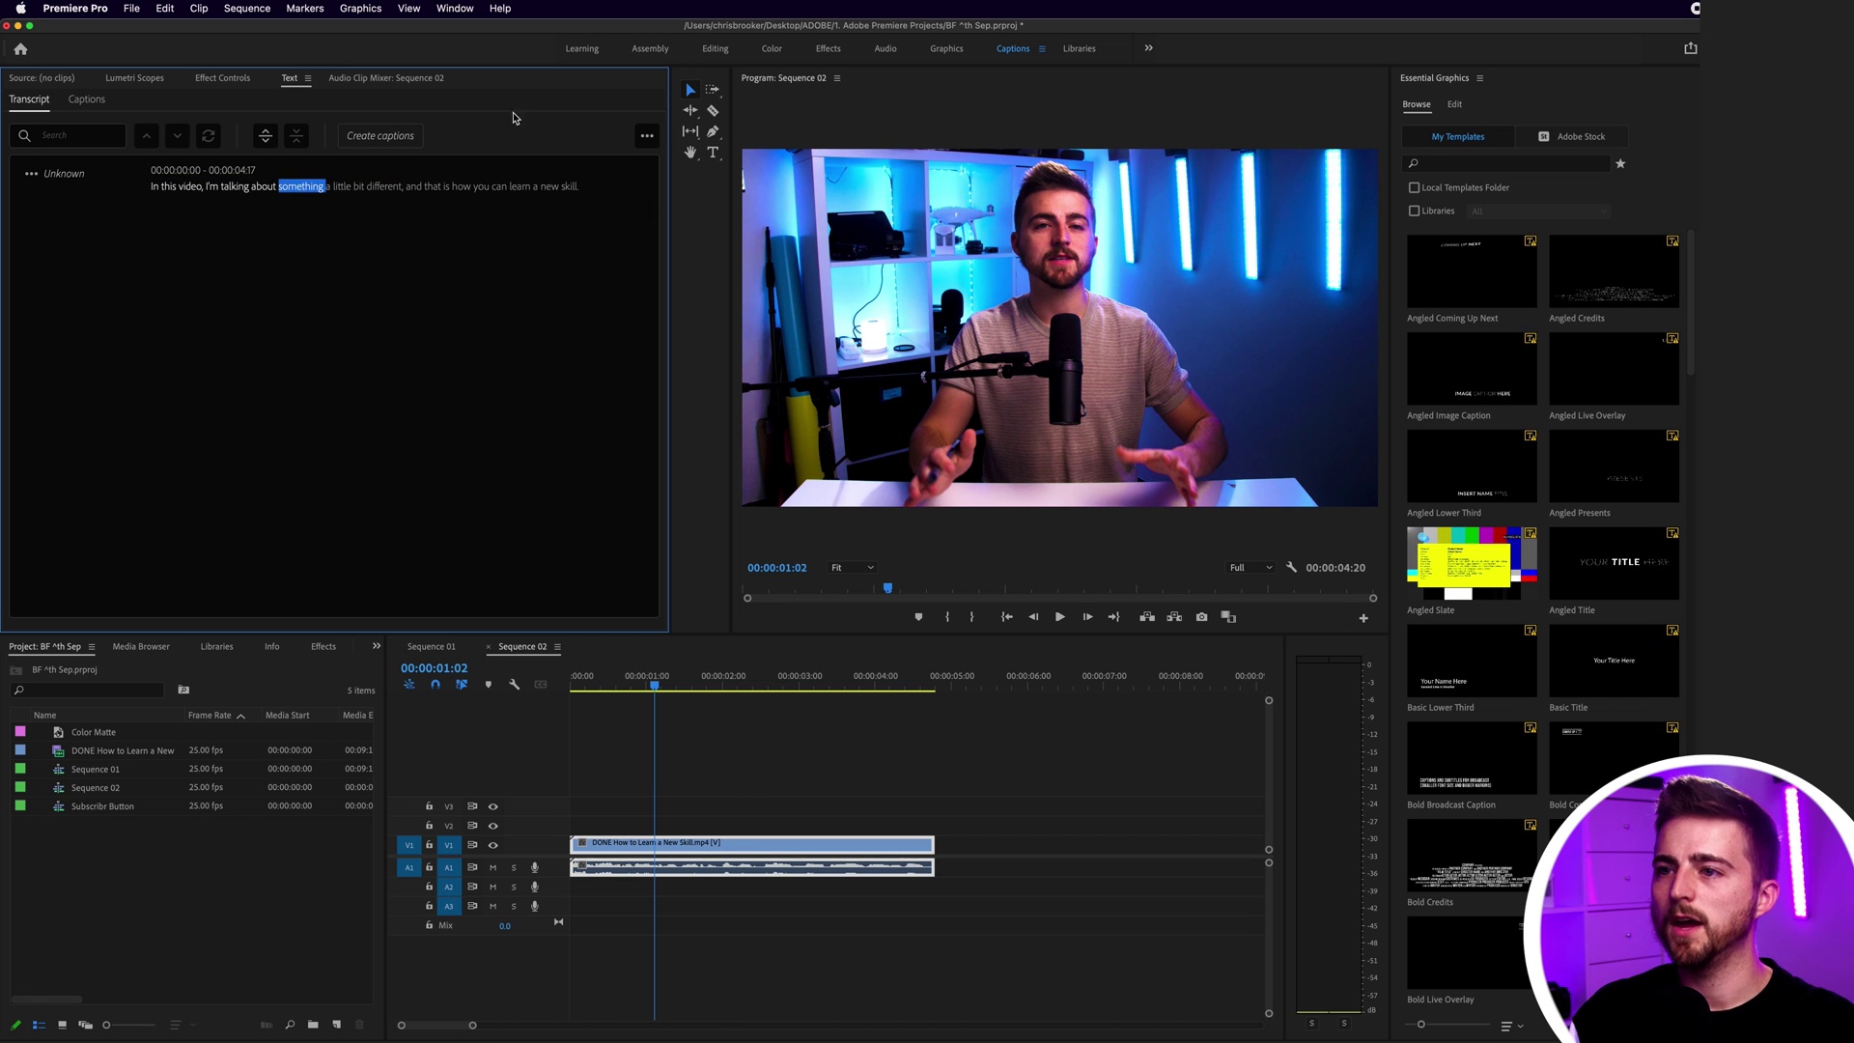
left_click(646, 135)
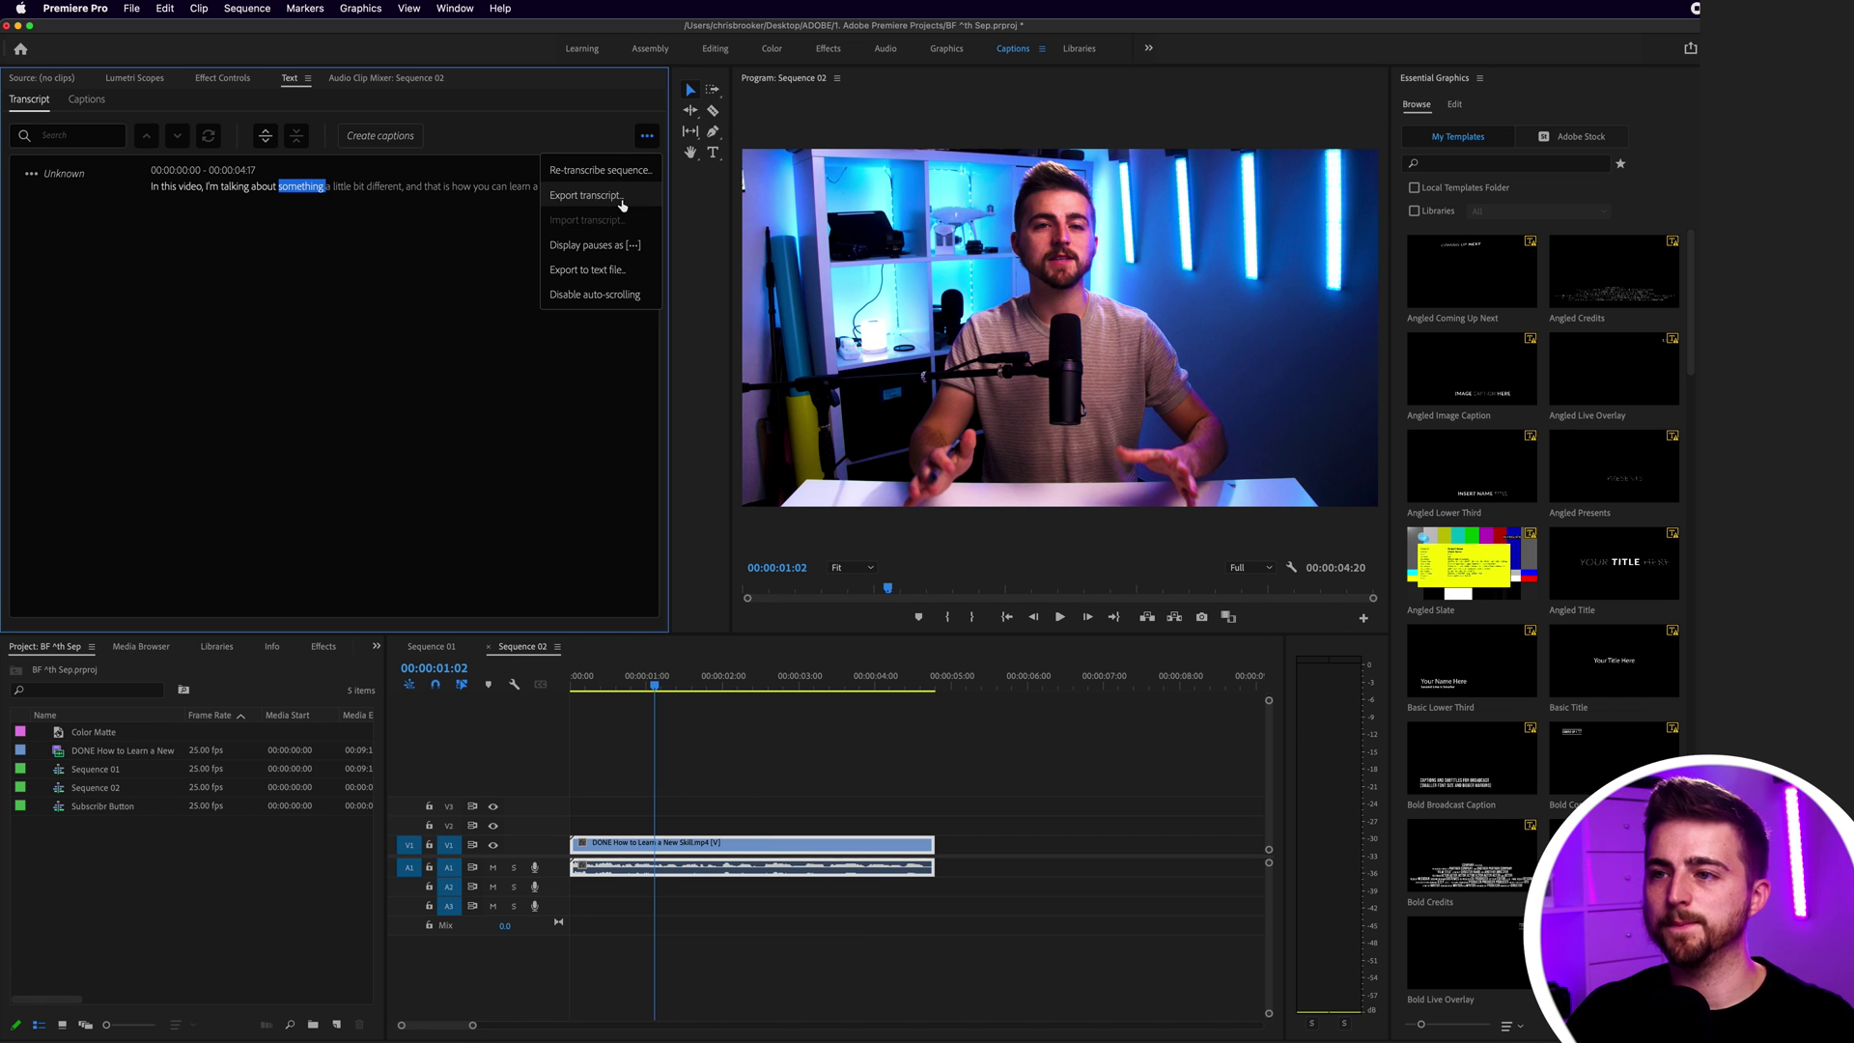
Step: Start Create Captions, keeping Subtitle Default preset, Subtitle format and caption style None
left_click(492, 257)
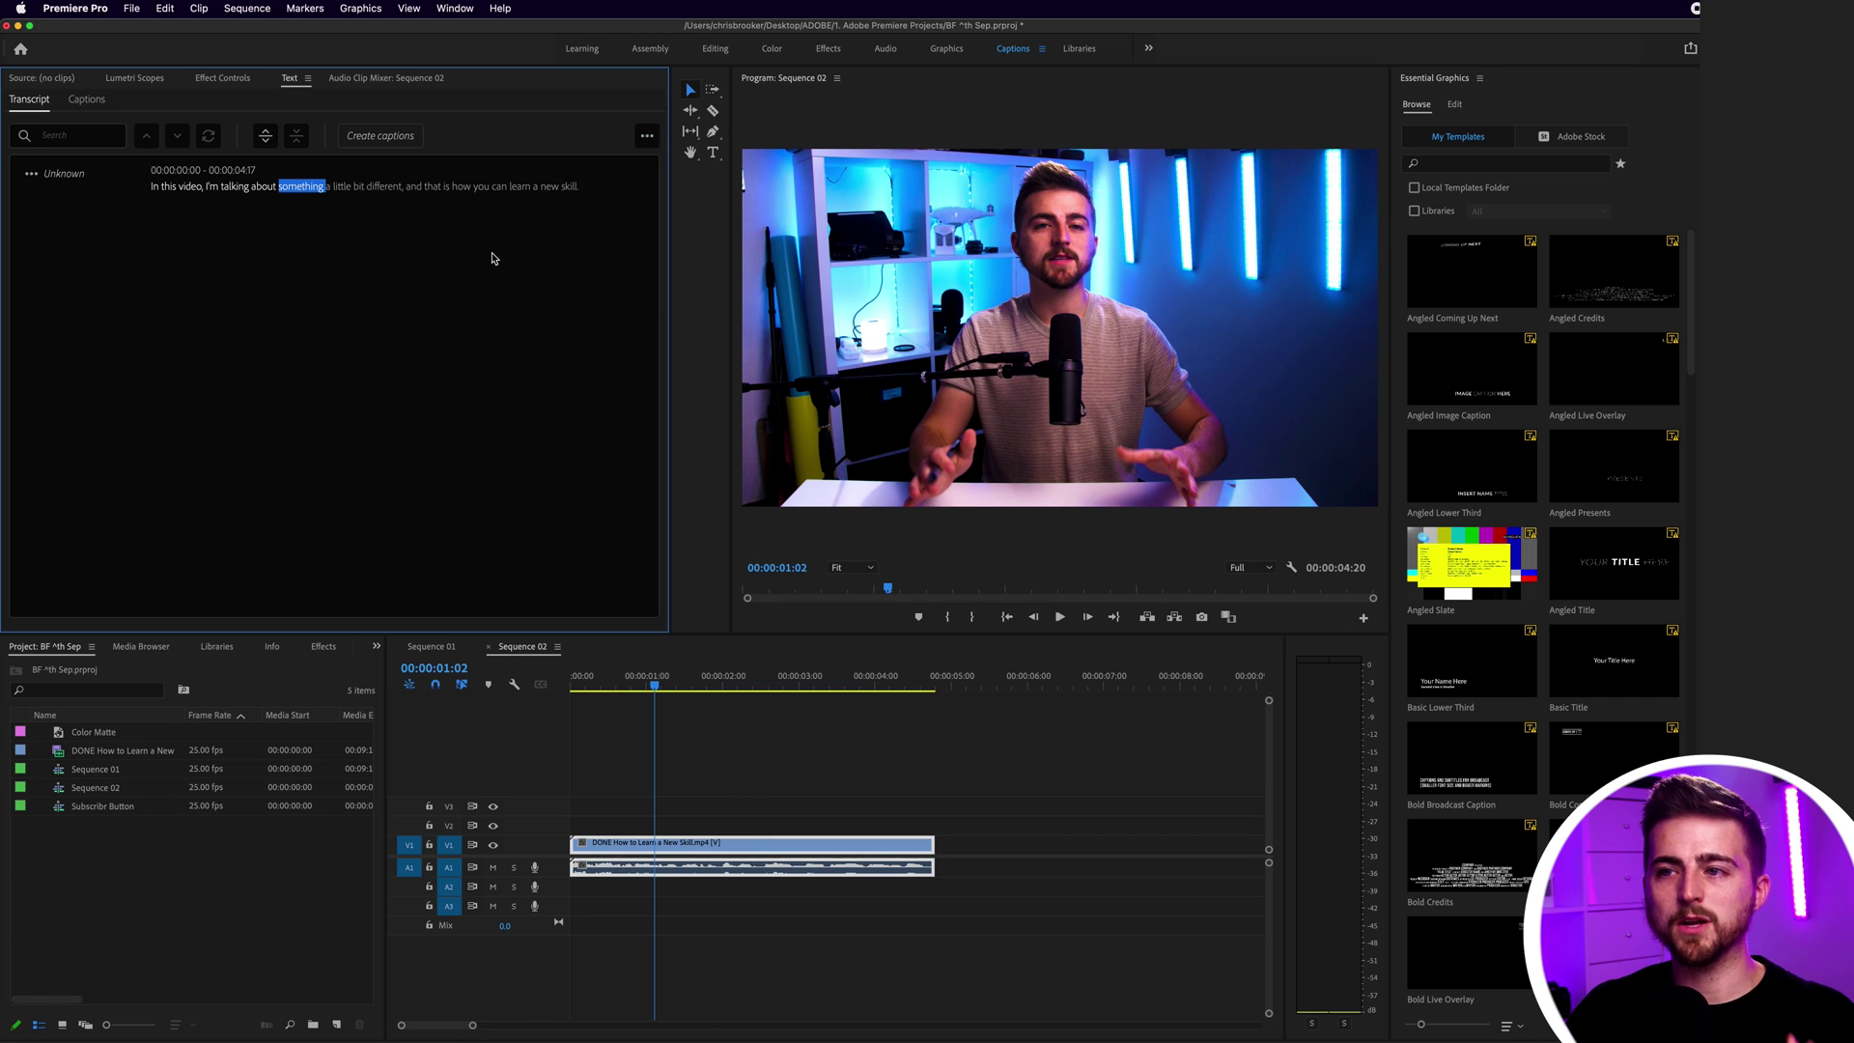
left_click(387, 137)
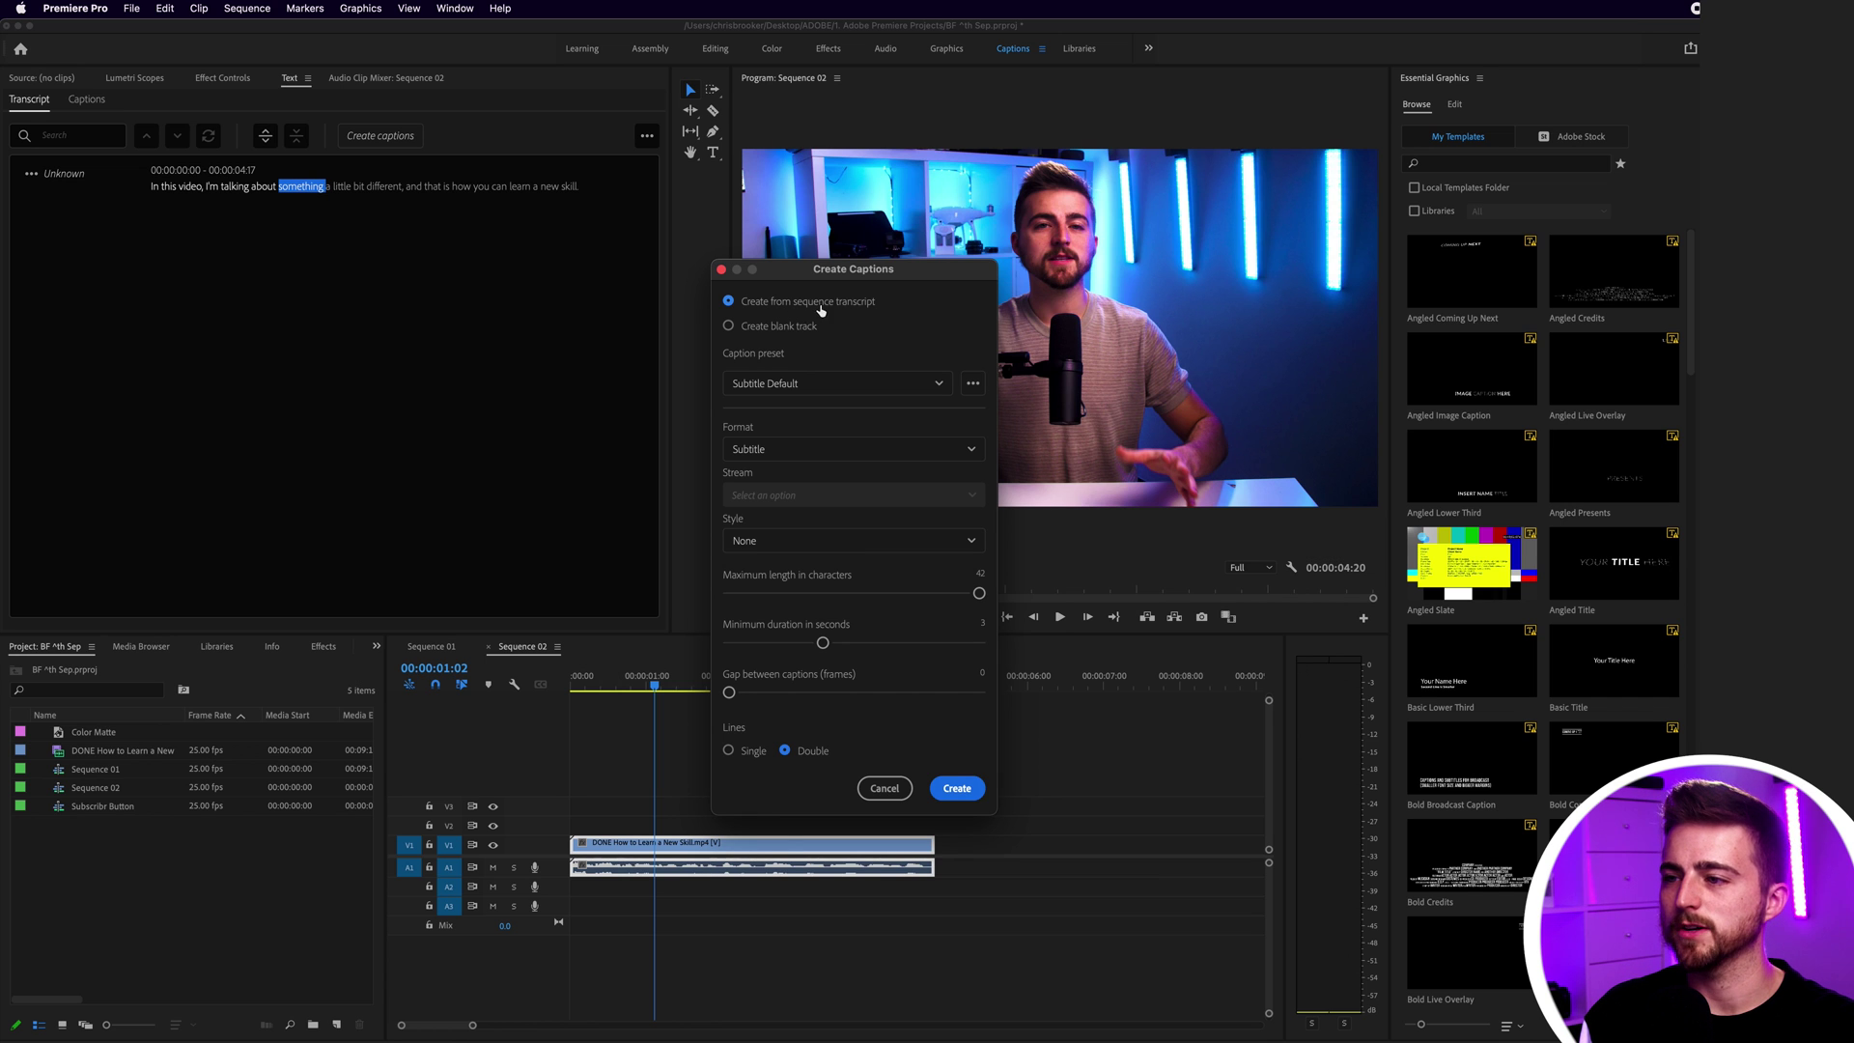
left_click(783, 386)
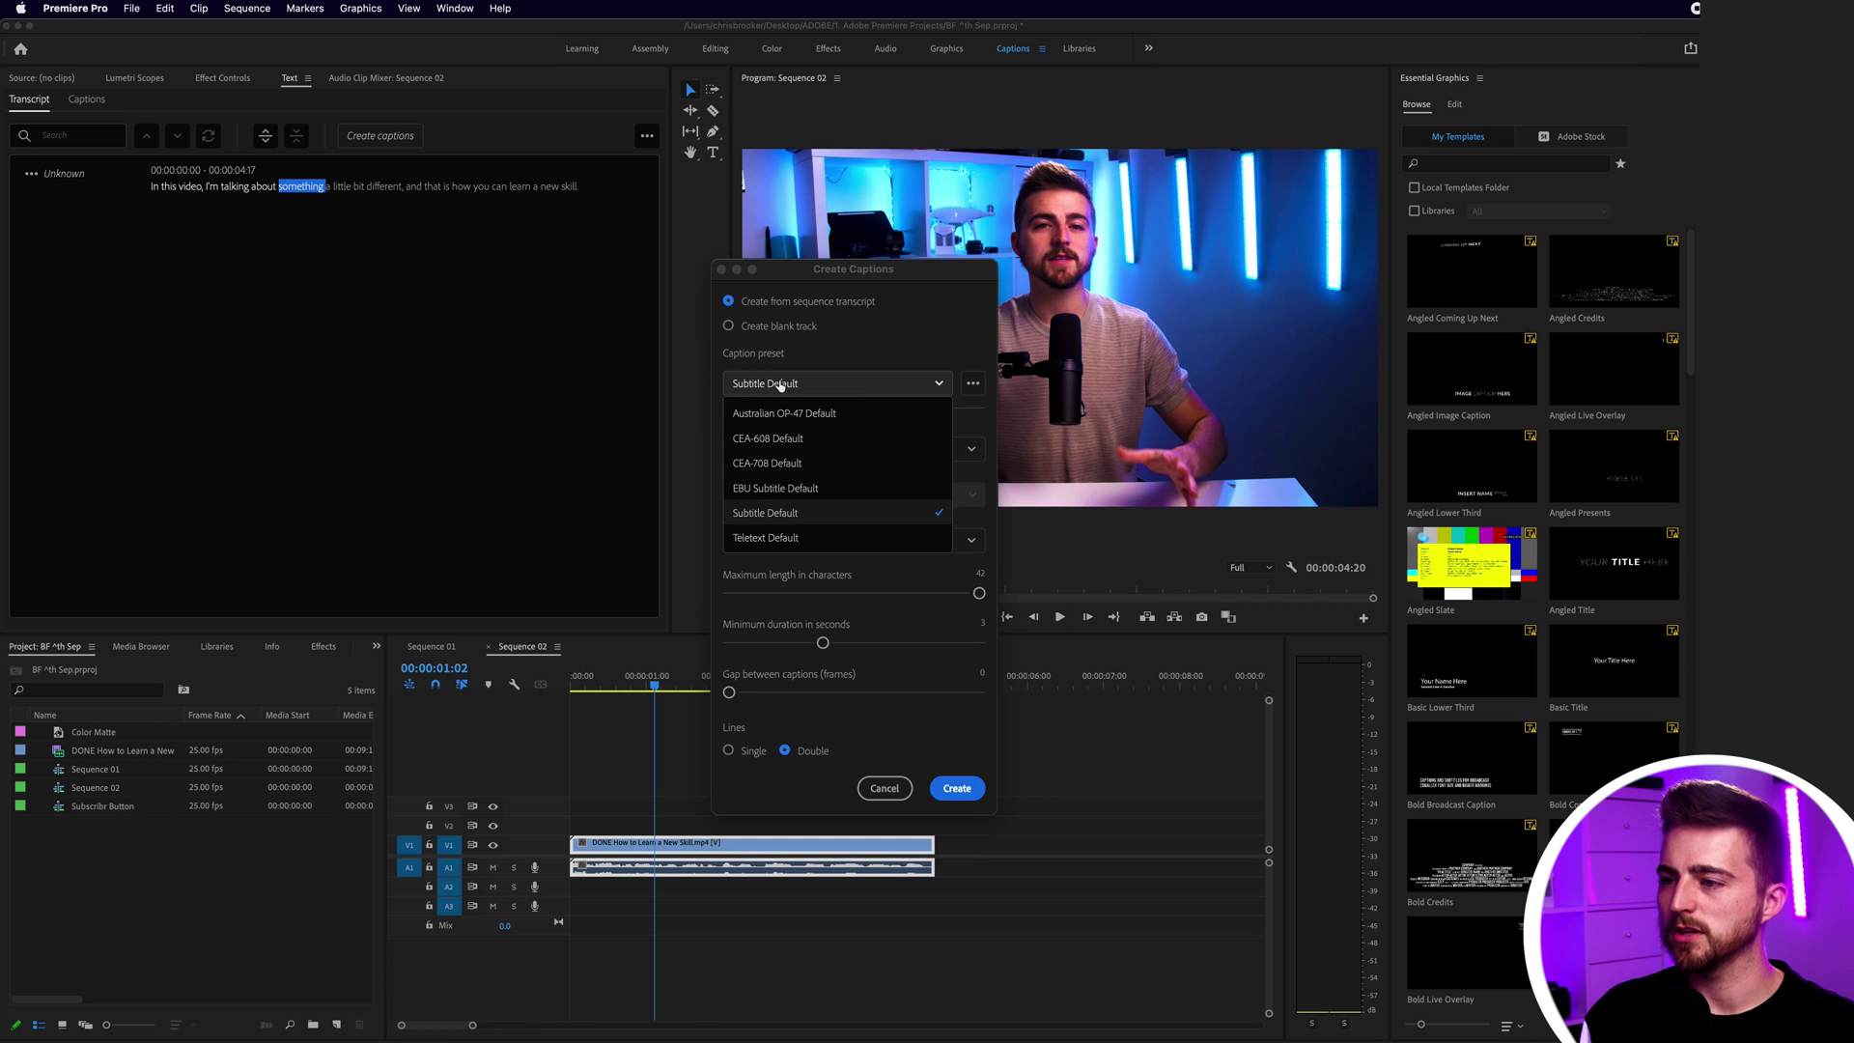
left_click(860, 387)
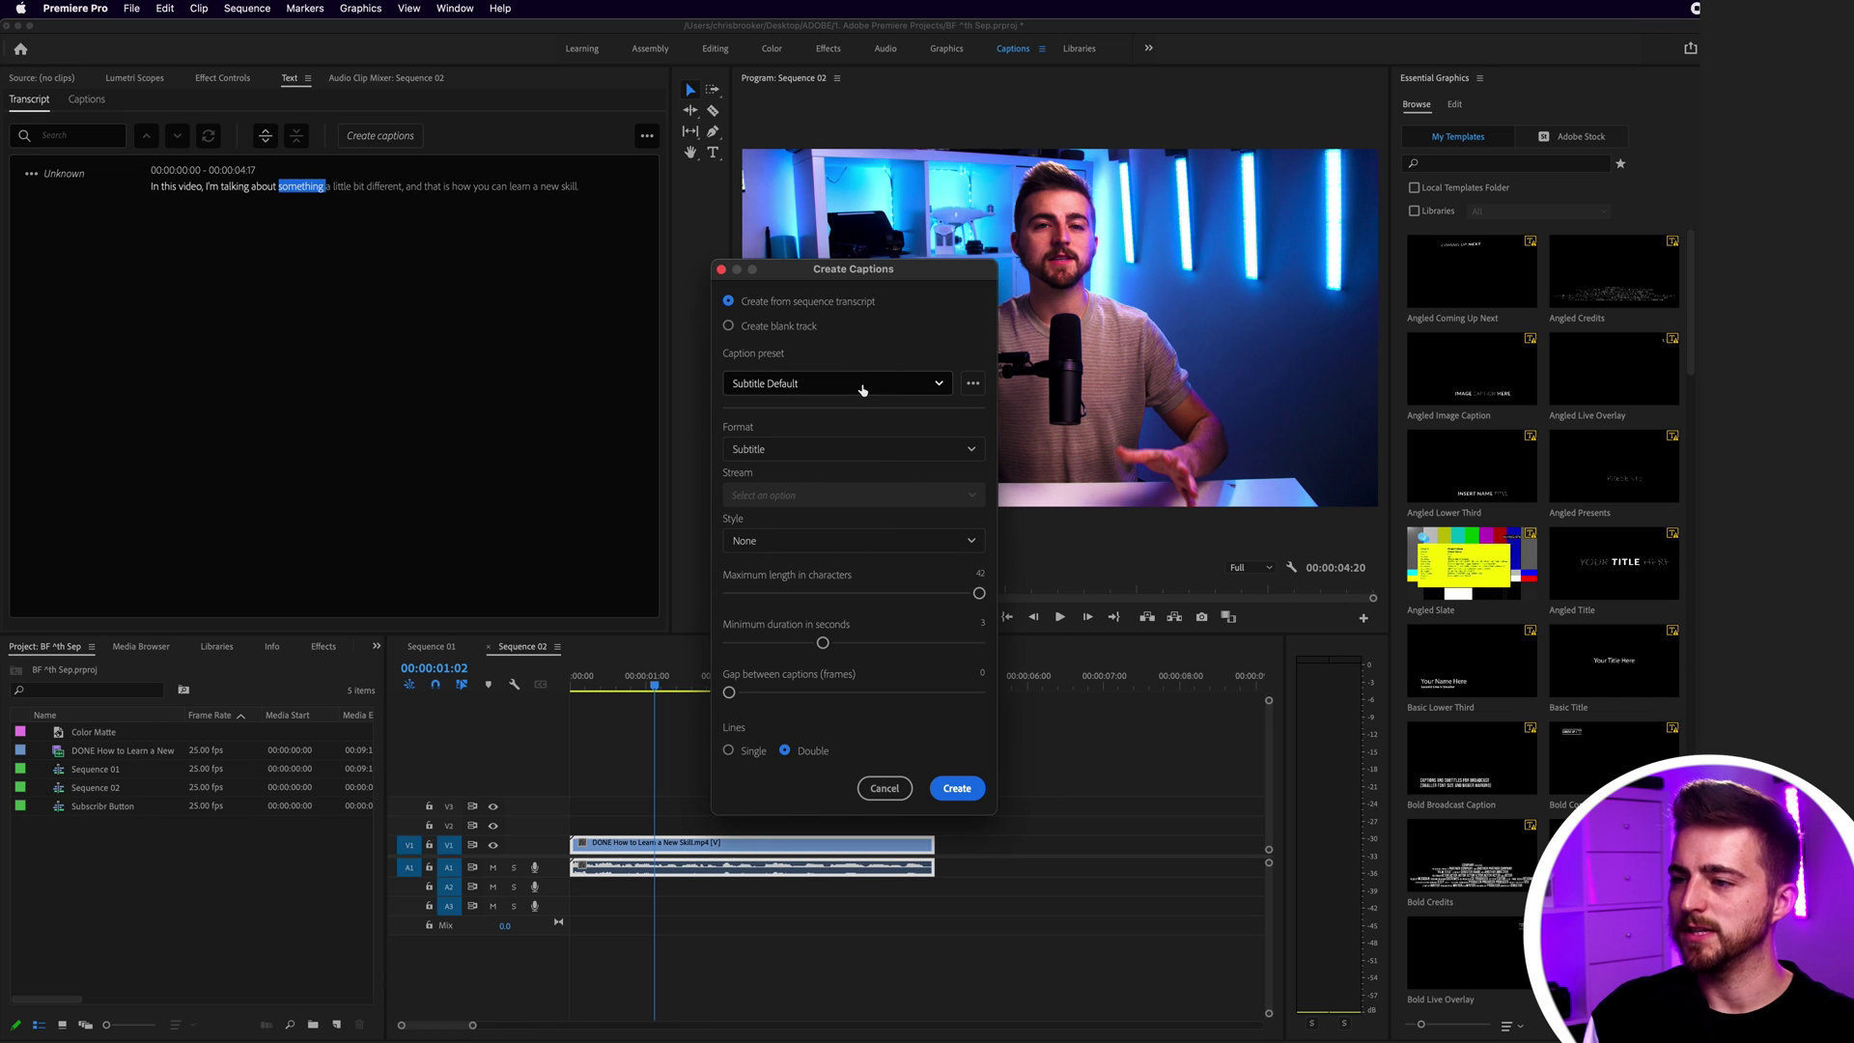
left_click(806, 451)
left_click(807, 451)
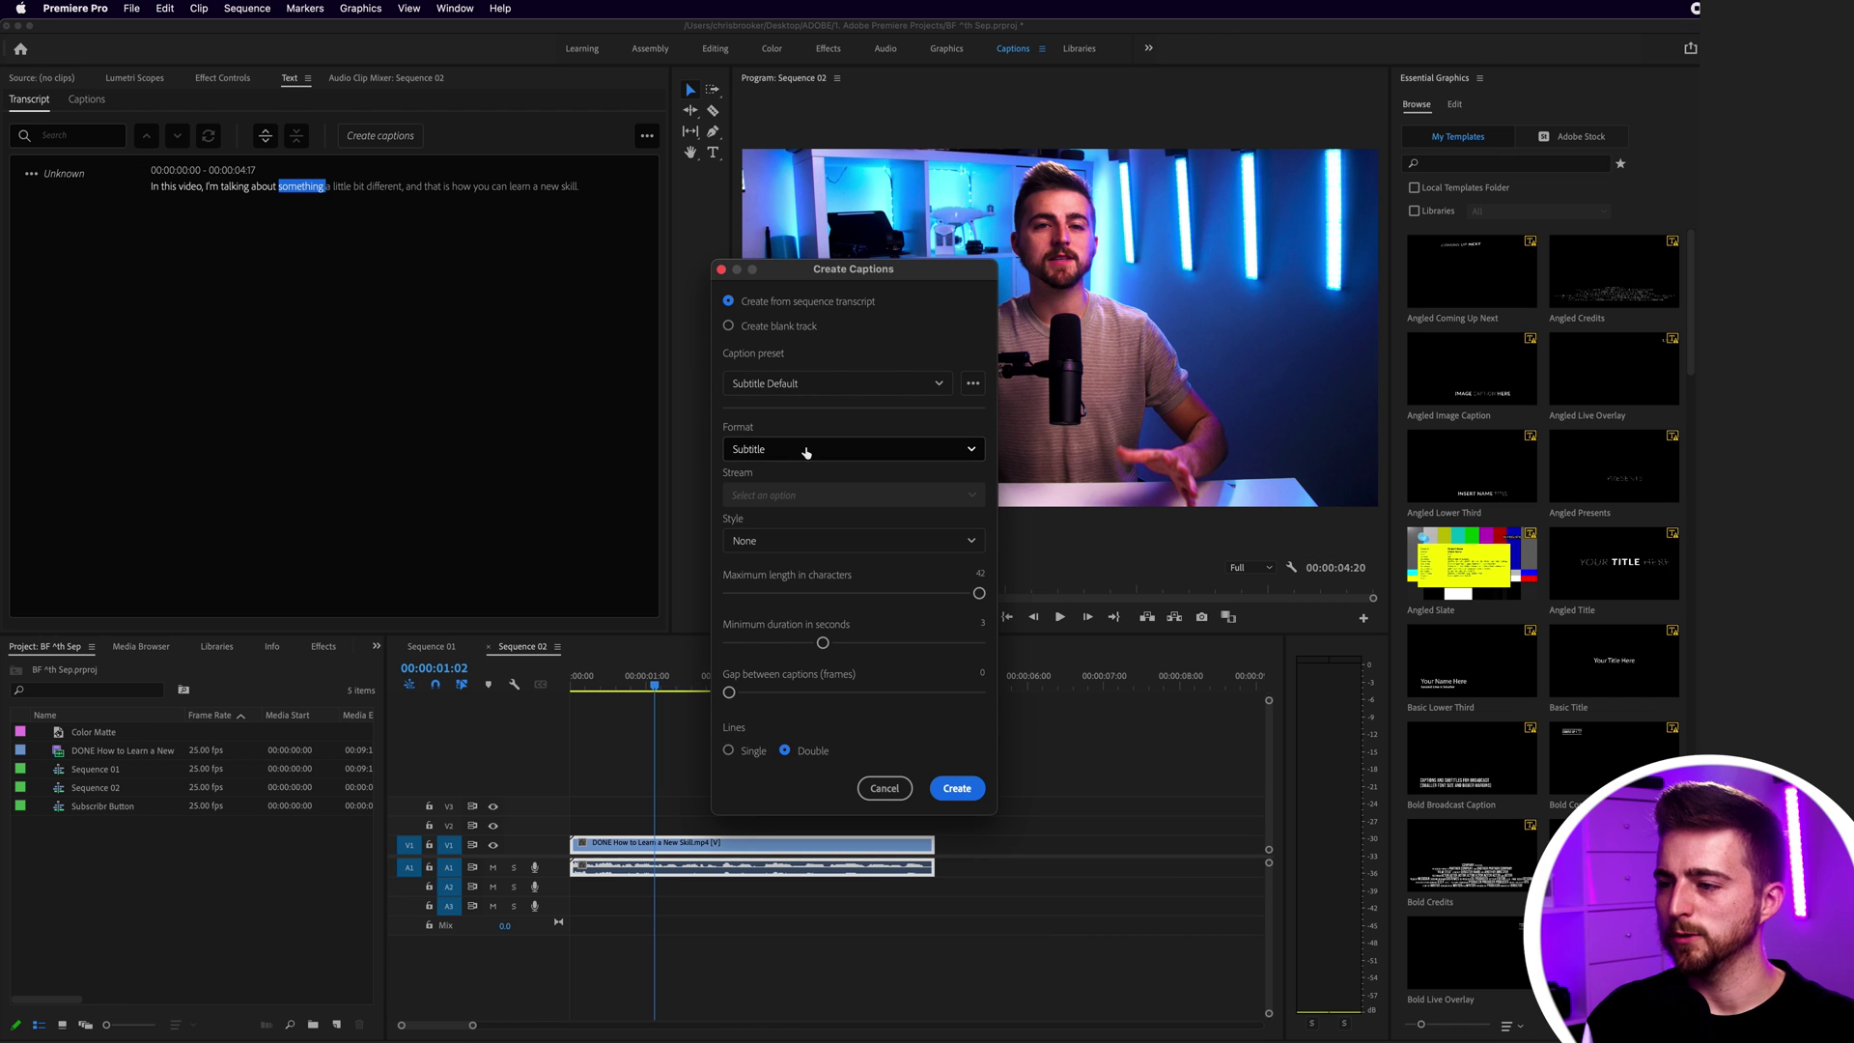
left_click(775, 543)
left_click(777, 544)
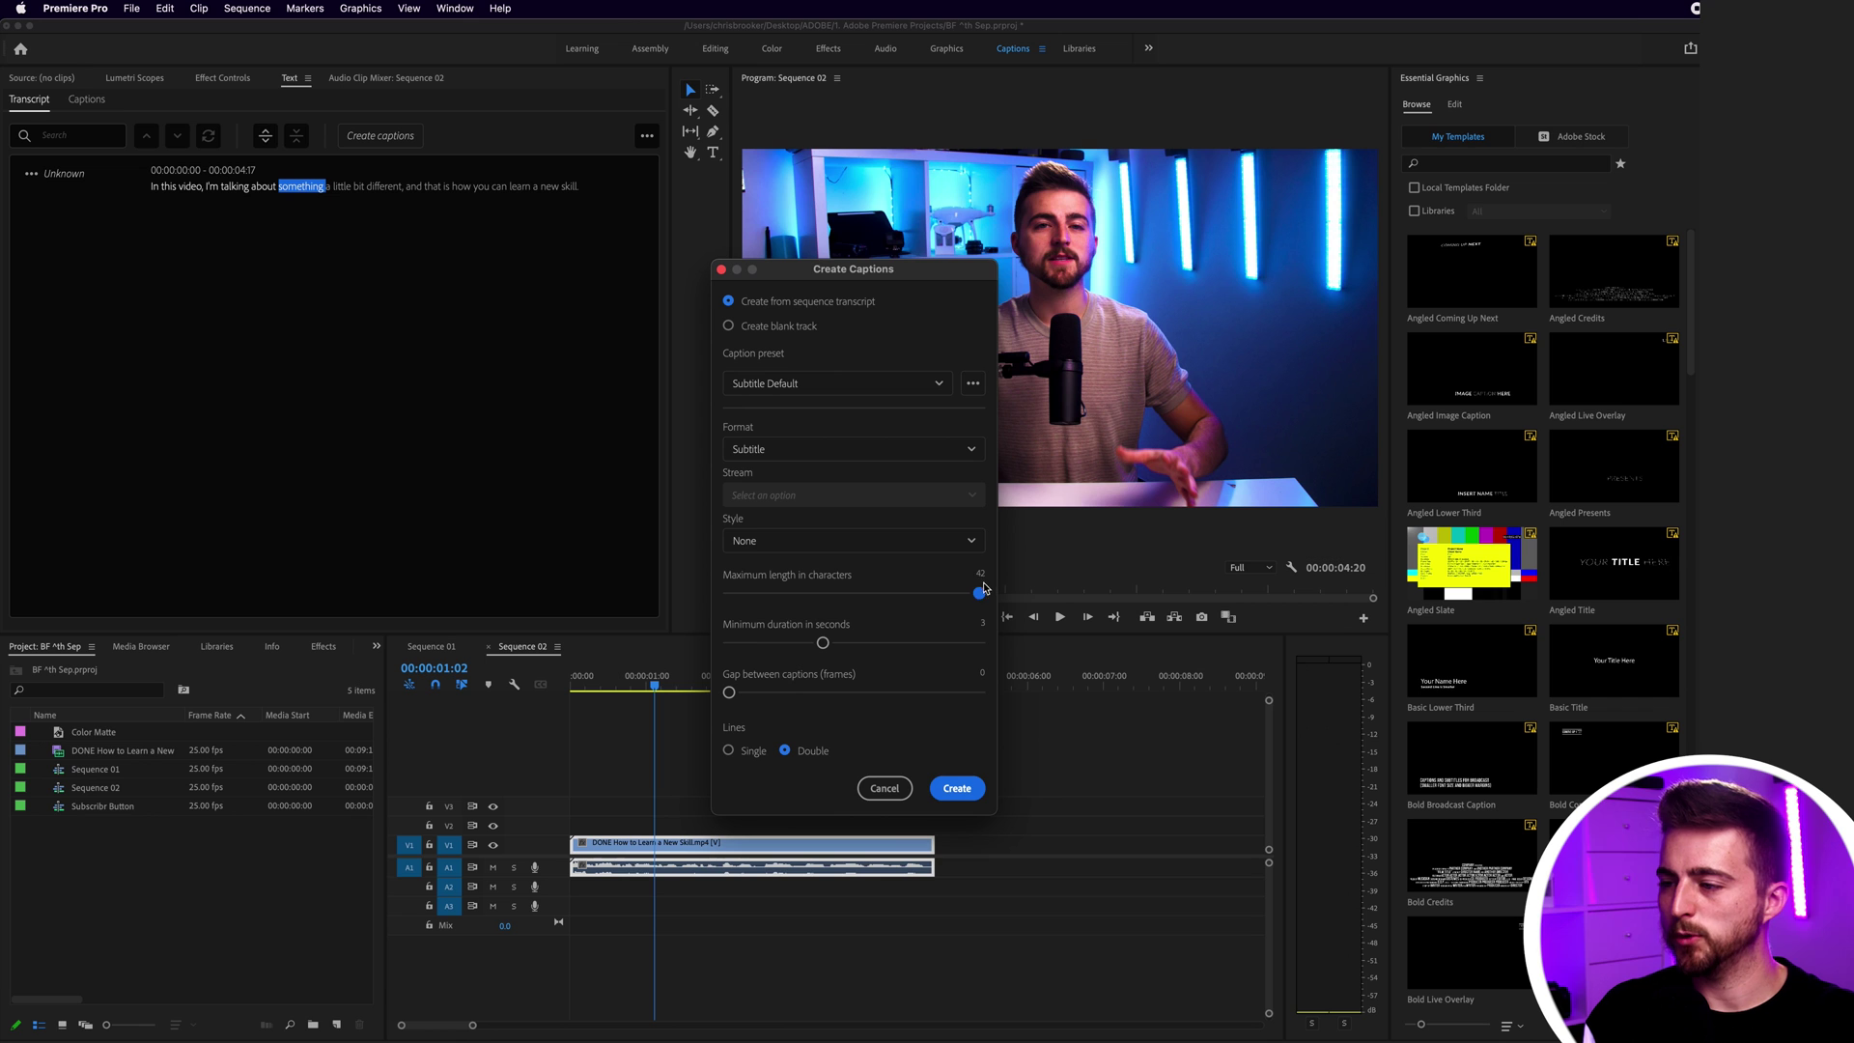
Step: Set maximum length to 26 characters and generate single-line captions
left_click_drag(977, 593, 728, 592)
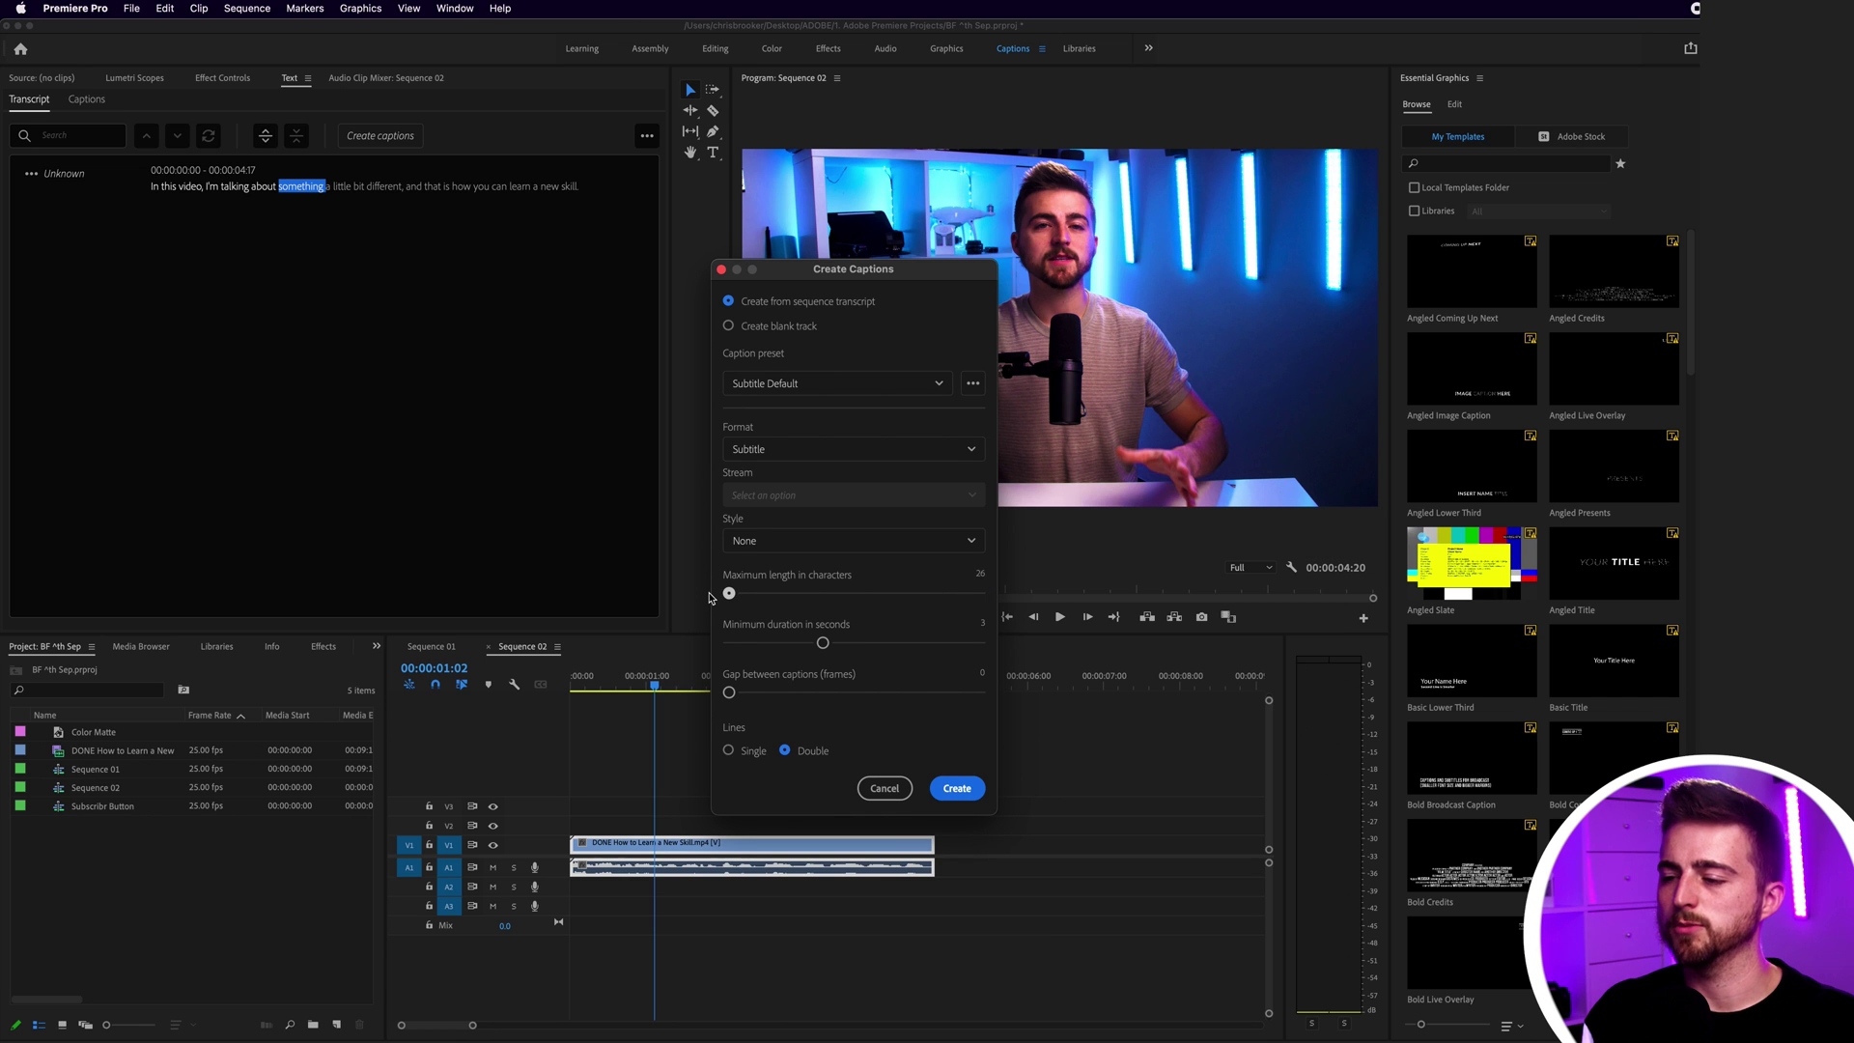
left_click(979, 593)
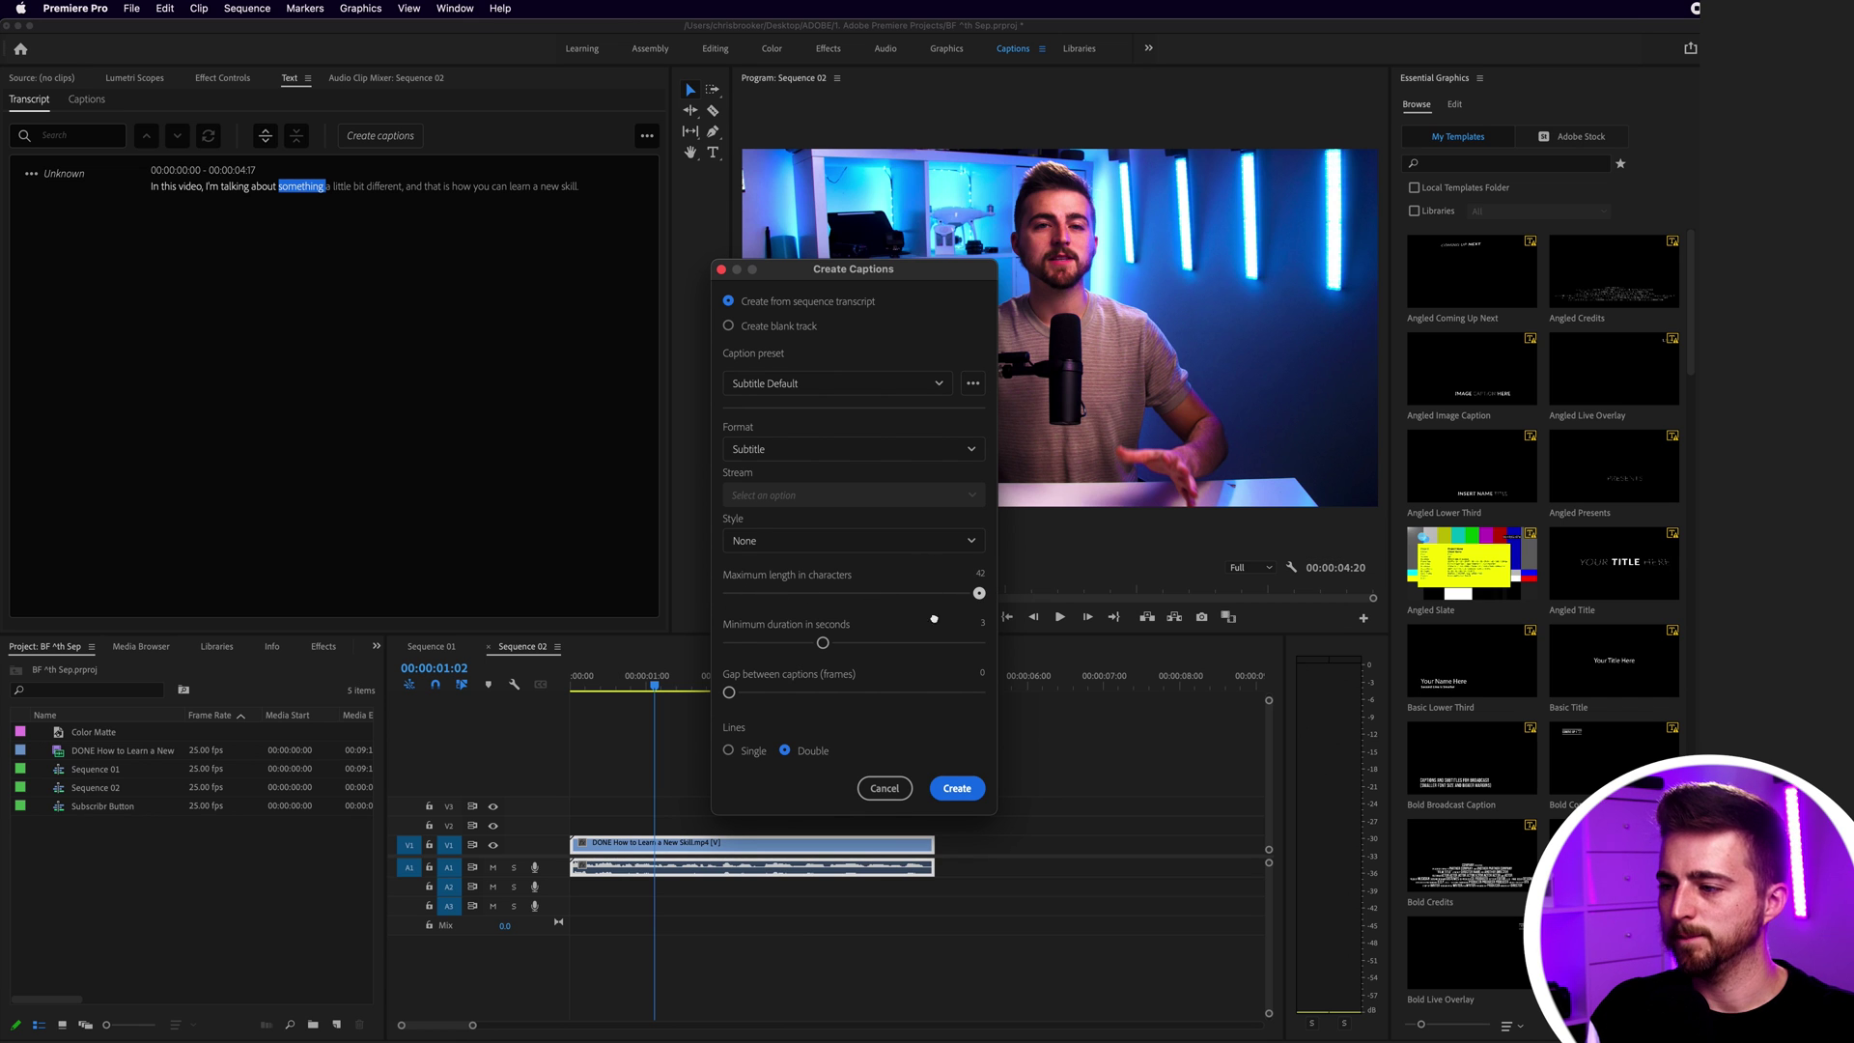
left_click_drag(978, 593, 715, 596)
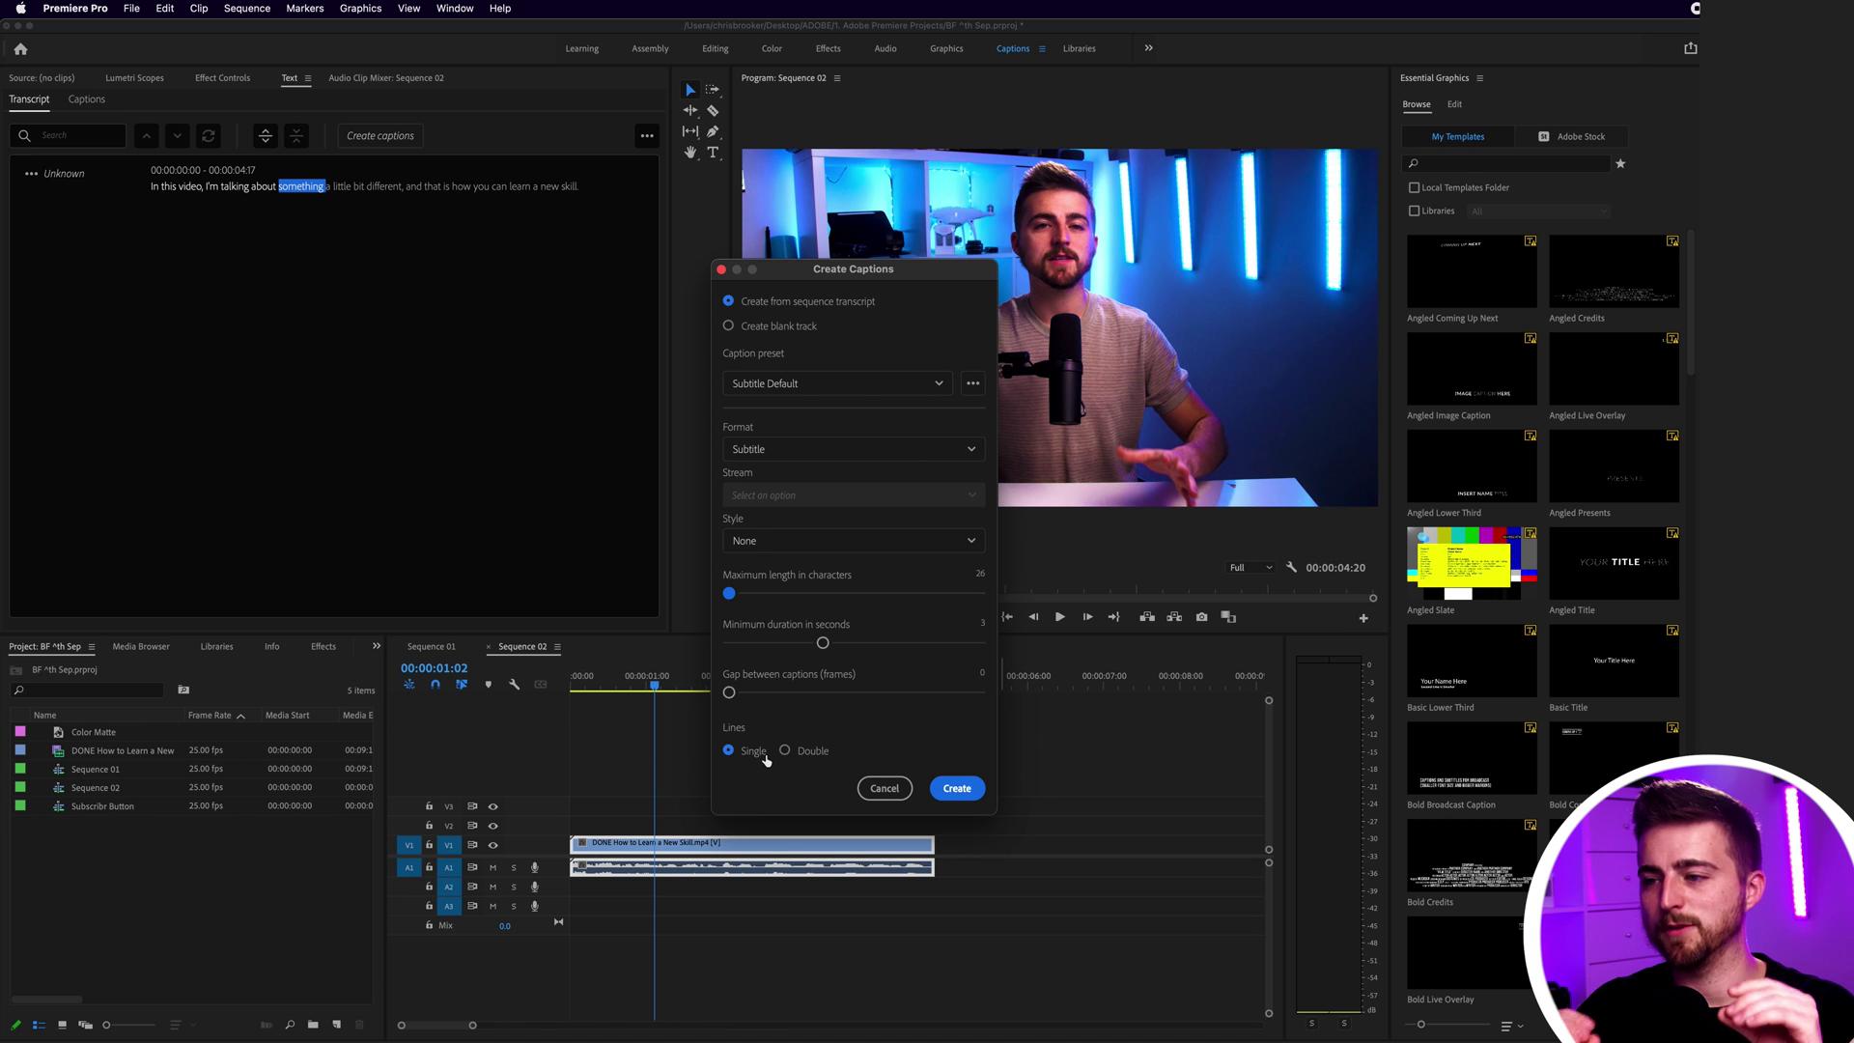
left_click(957, 788)
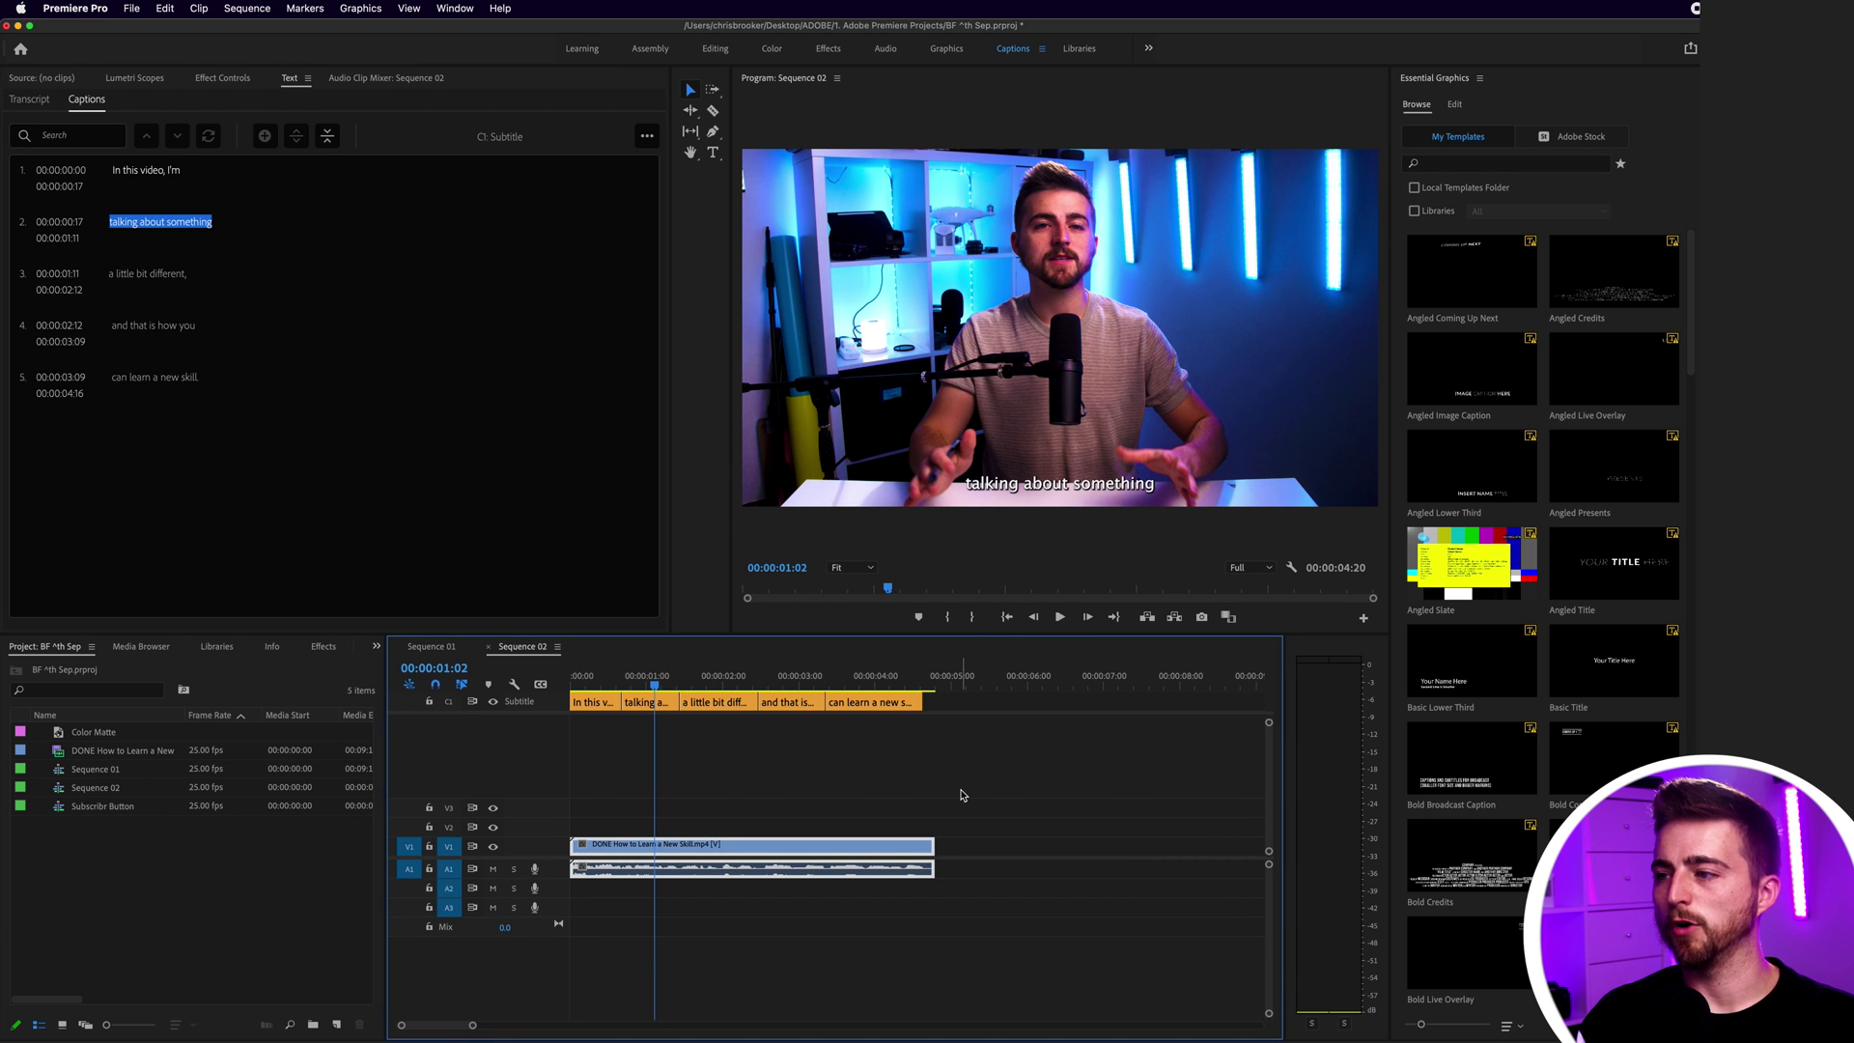
Step: Play the five new captions from the start of the sequence to review them
key("space")
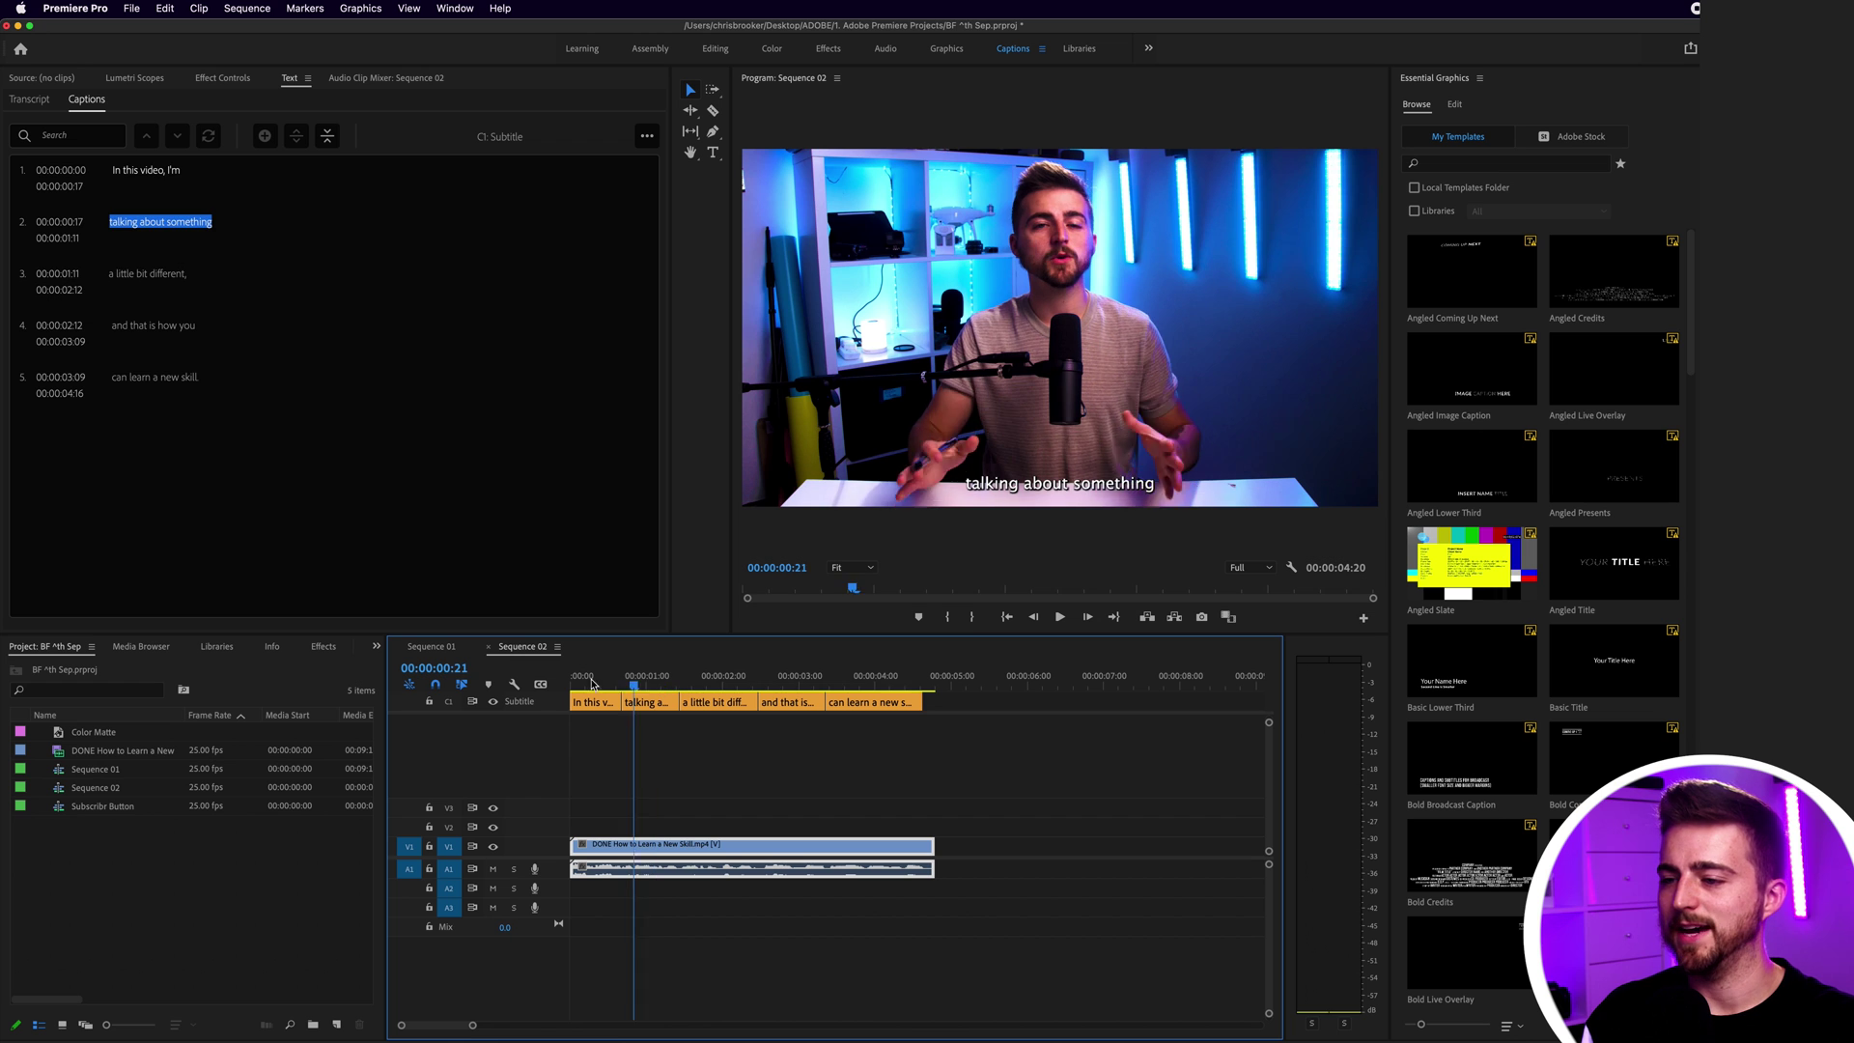
key("Home")
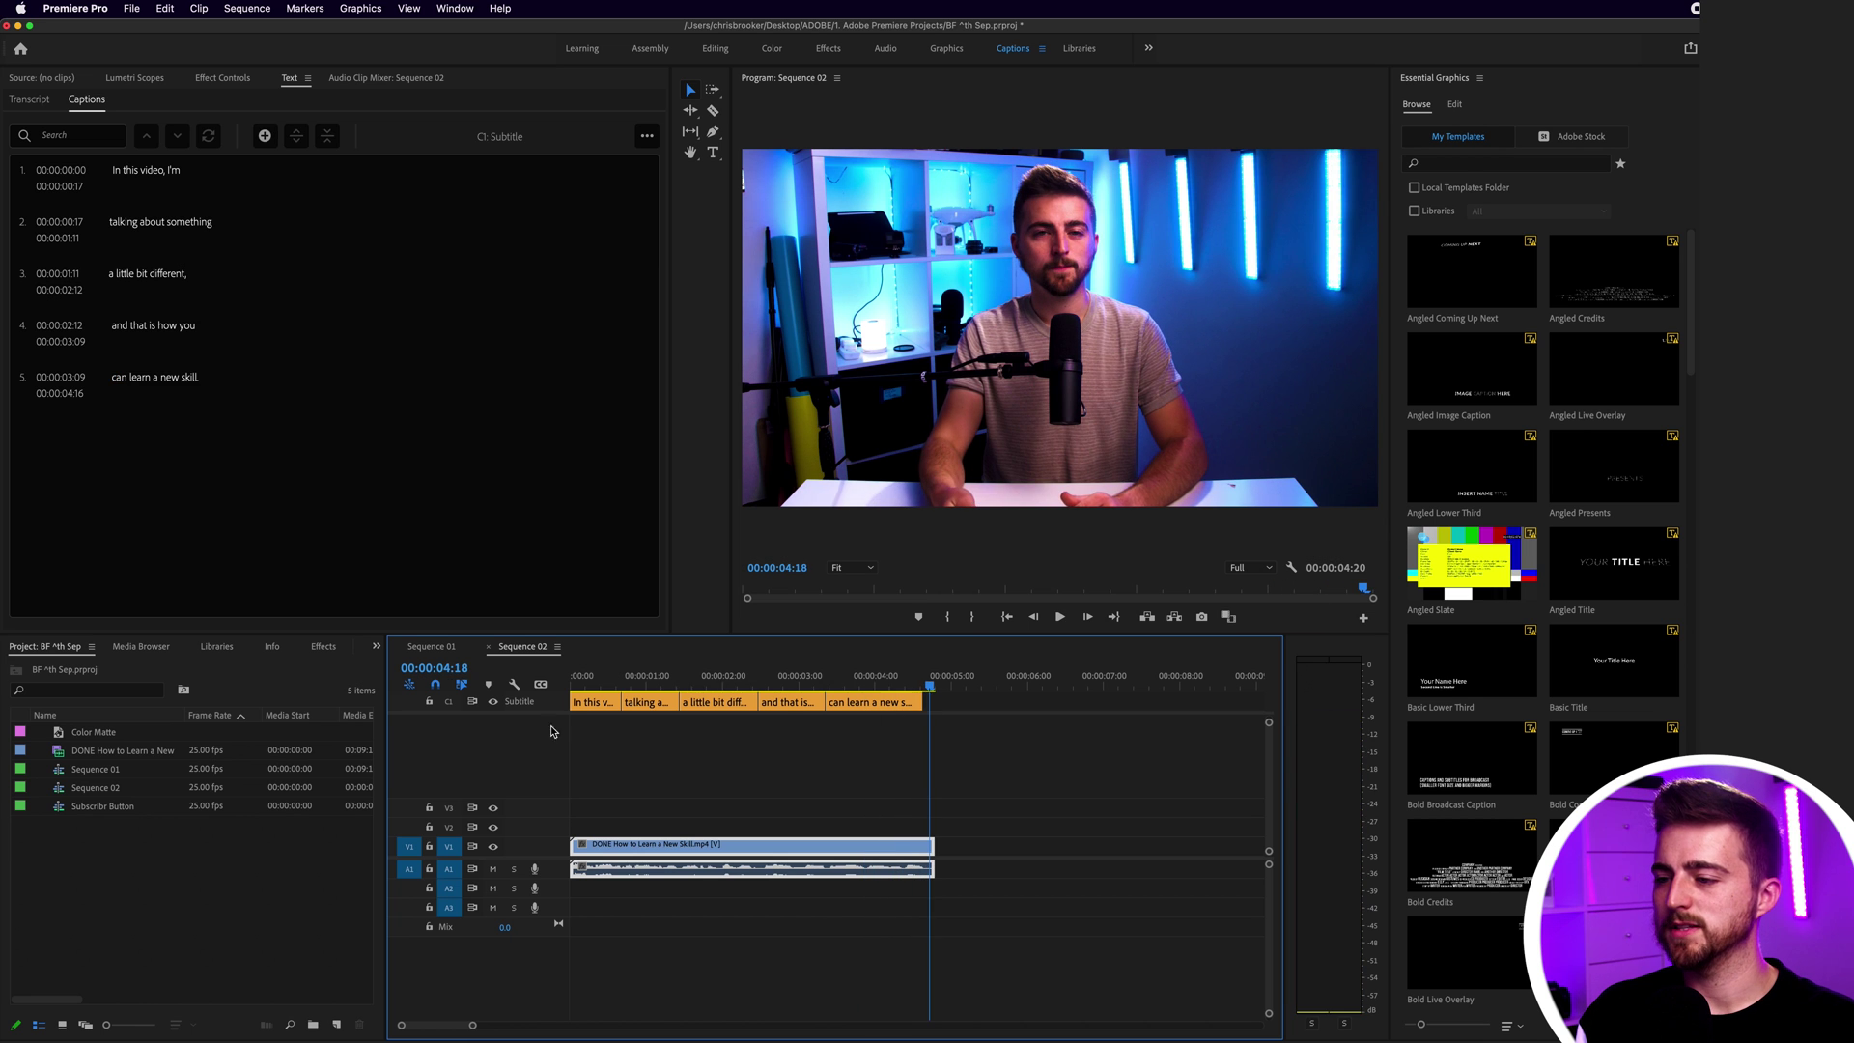
left_click_drag(786, 675, 561, 677)
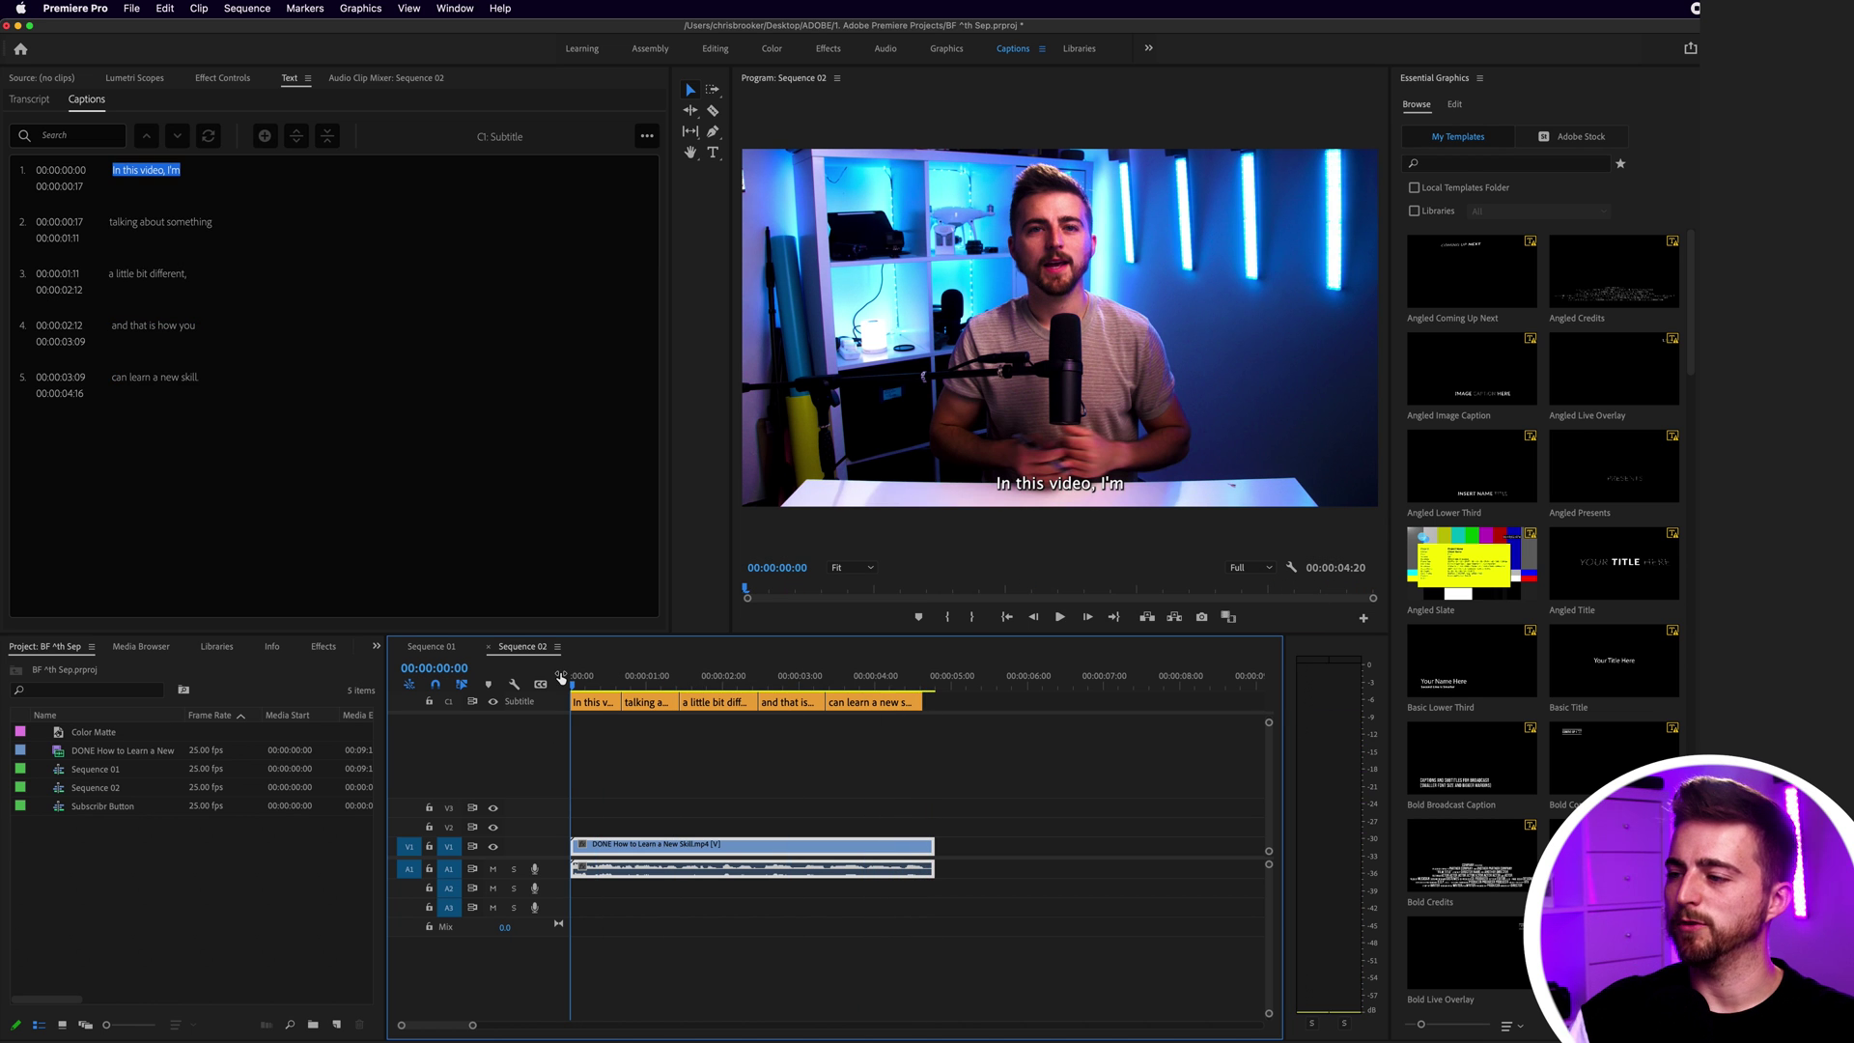
key("space")
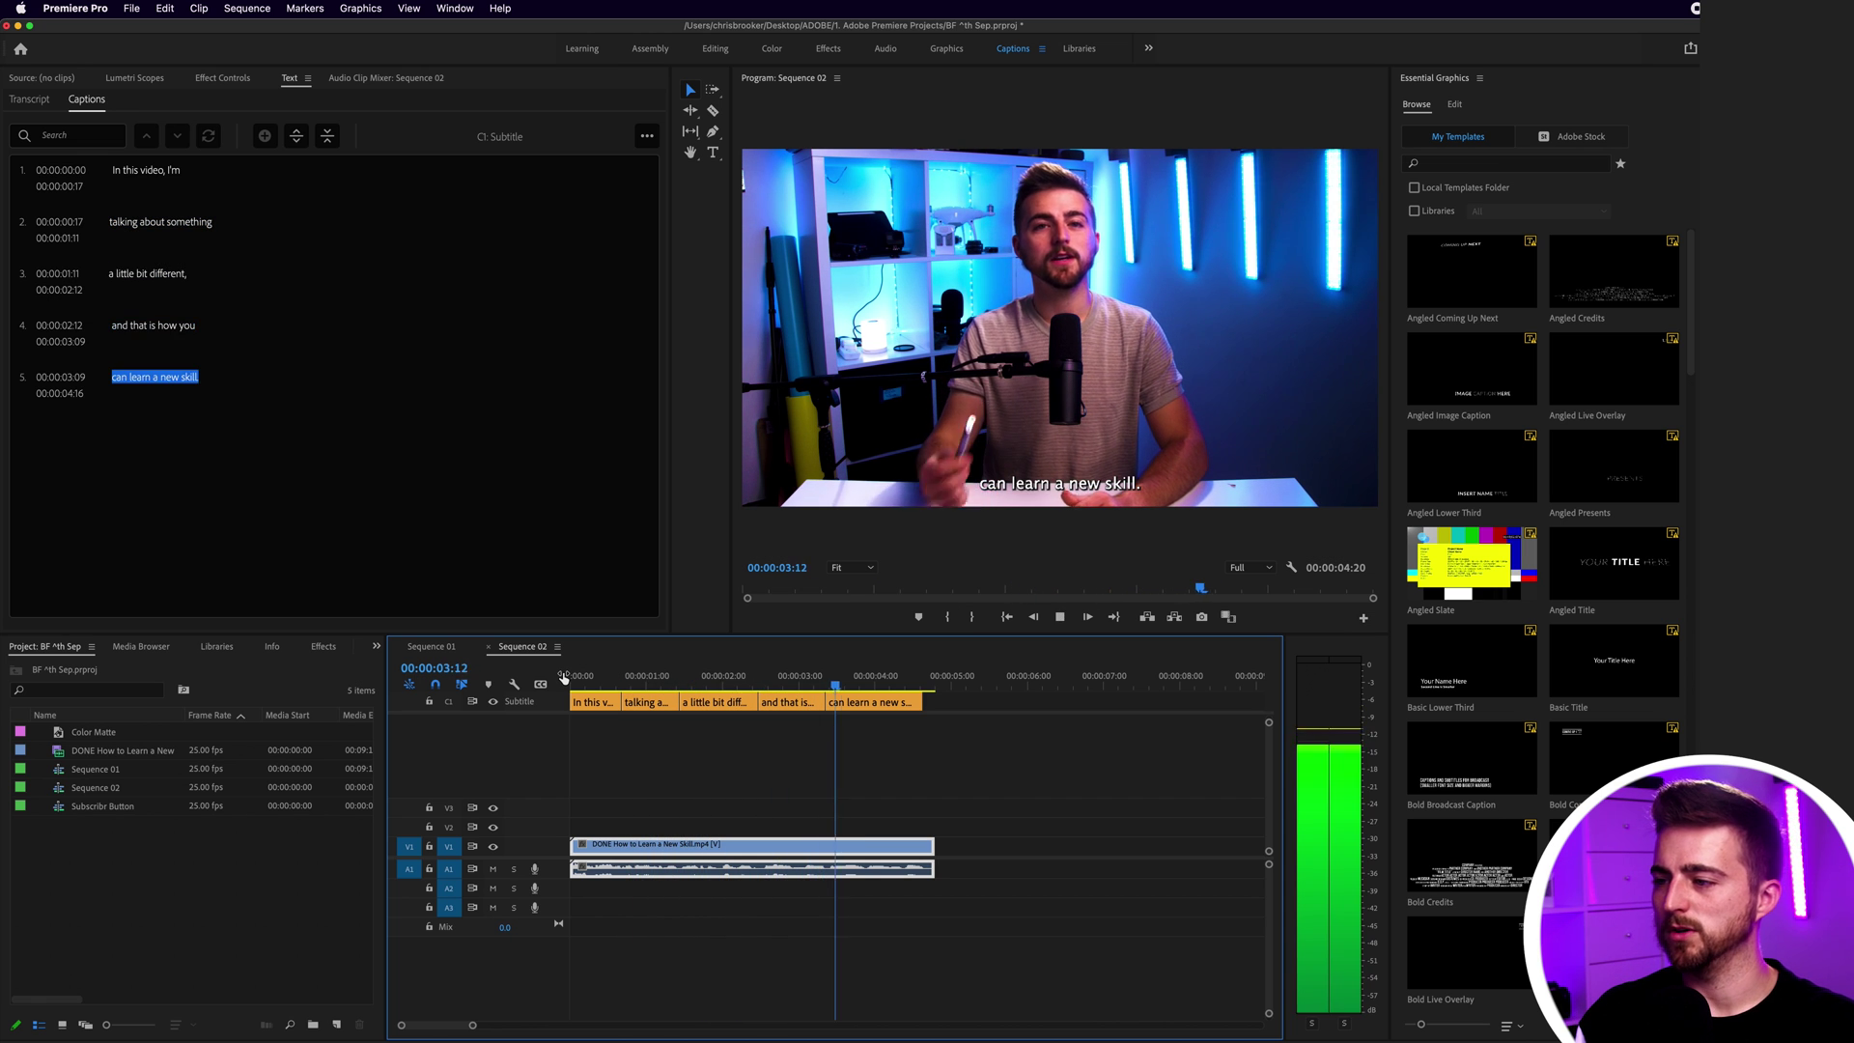
key("space")
key("space")
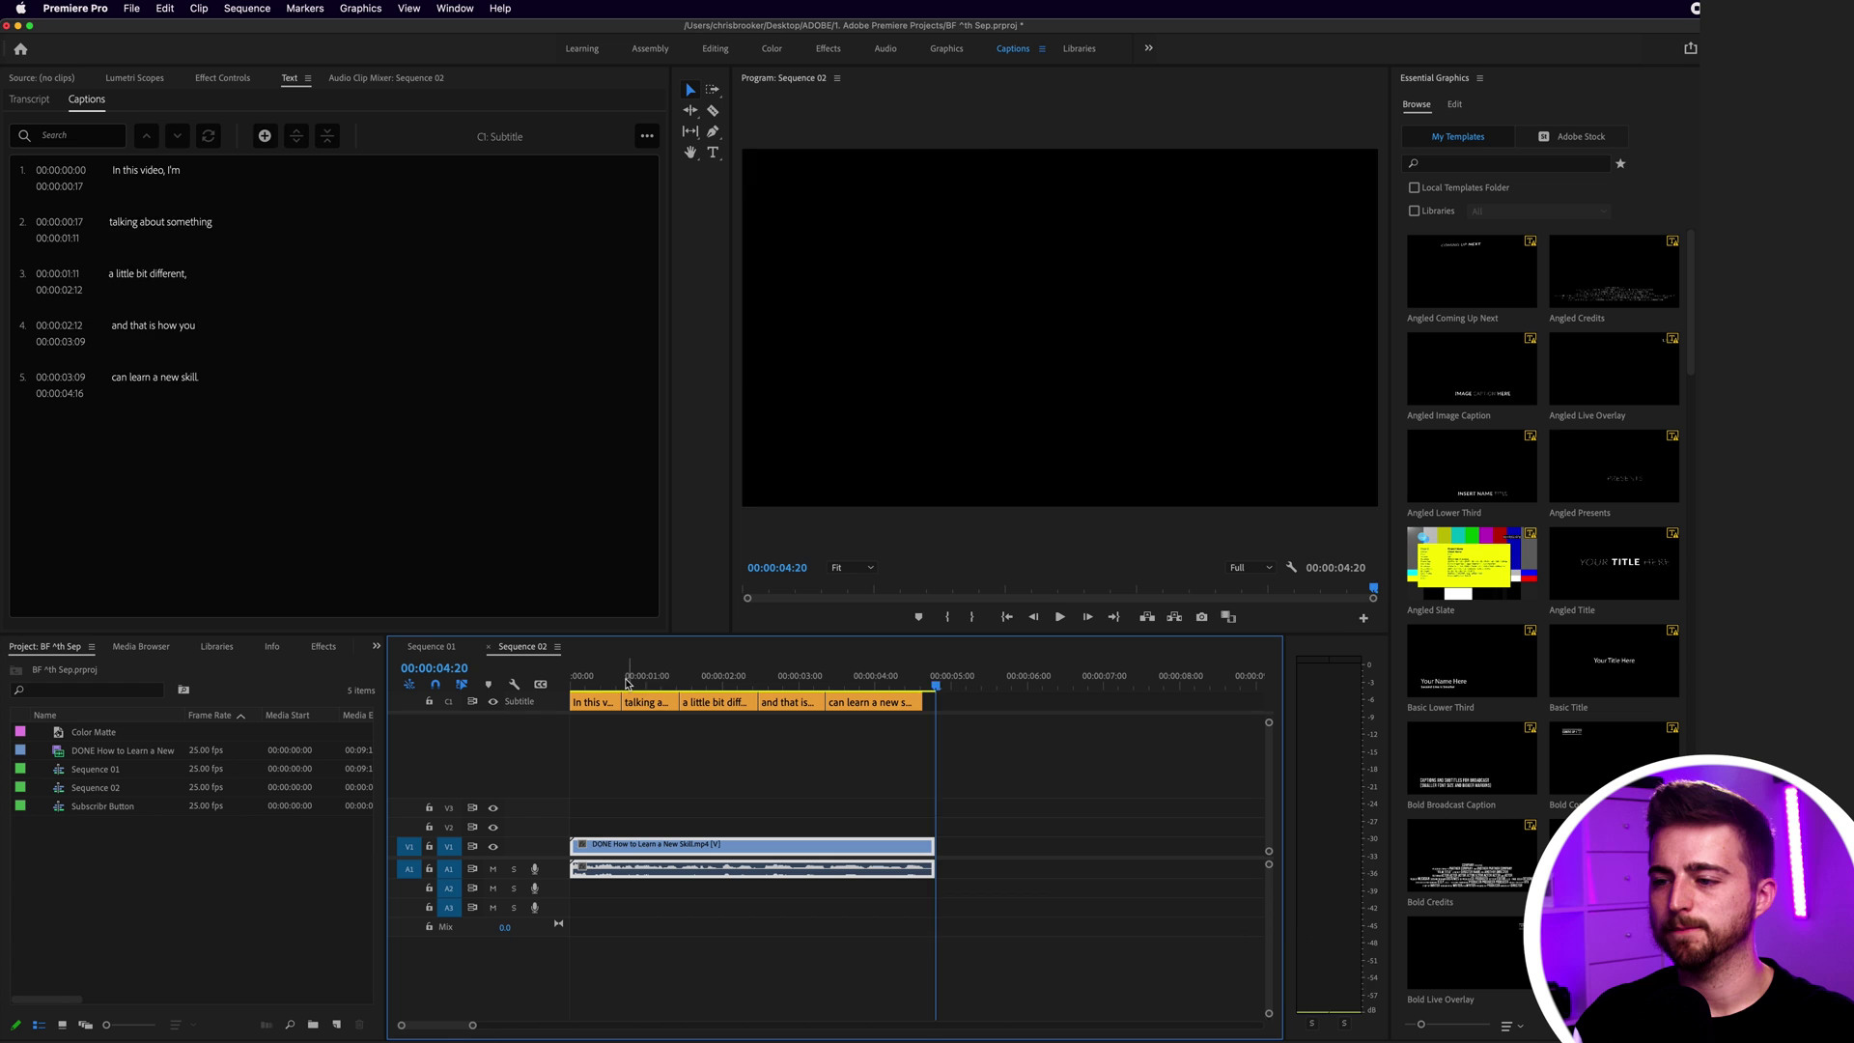
Step: Zoom into the timeline start and split off the first caption so it reads 'In'
key("Home")
key("=")
key("=")
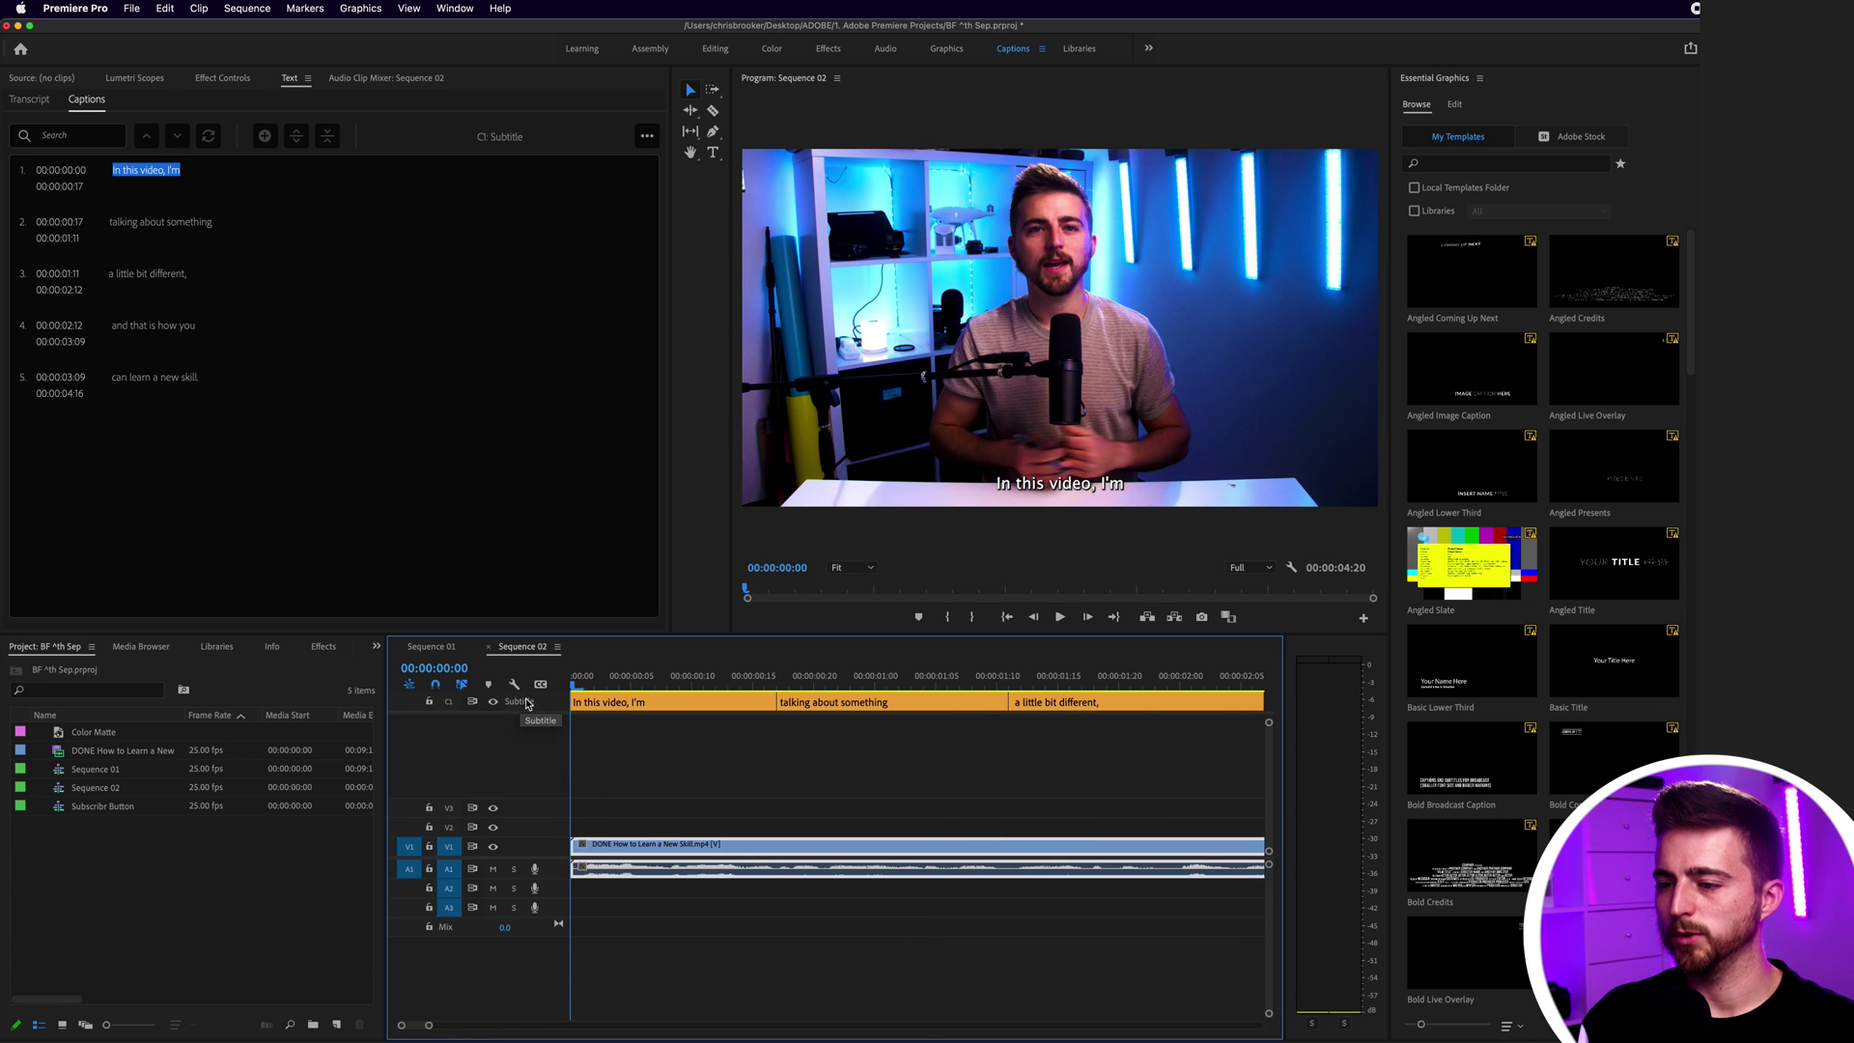
key("space")
key("space")
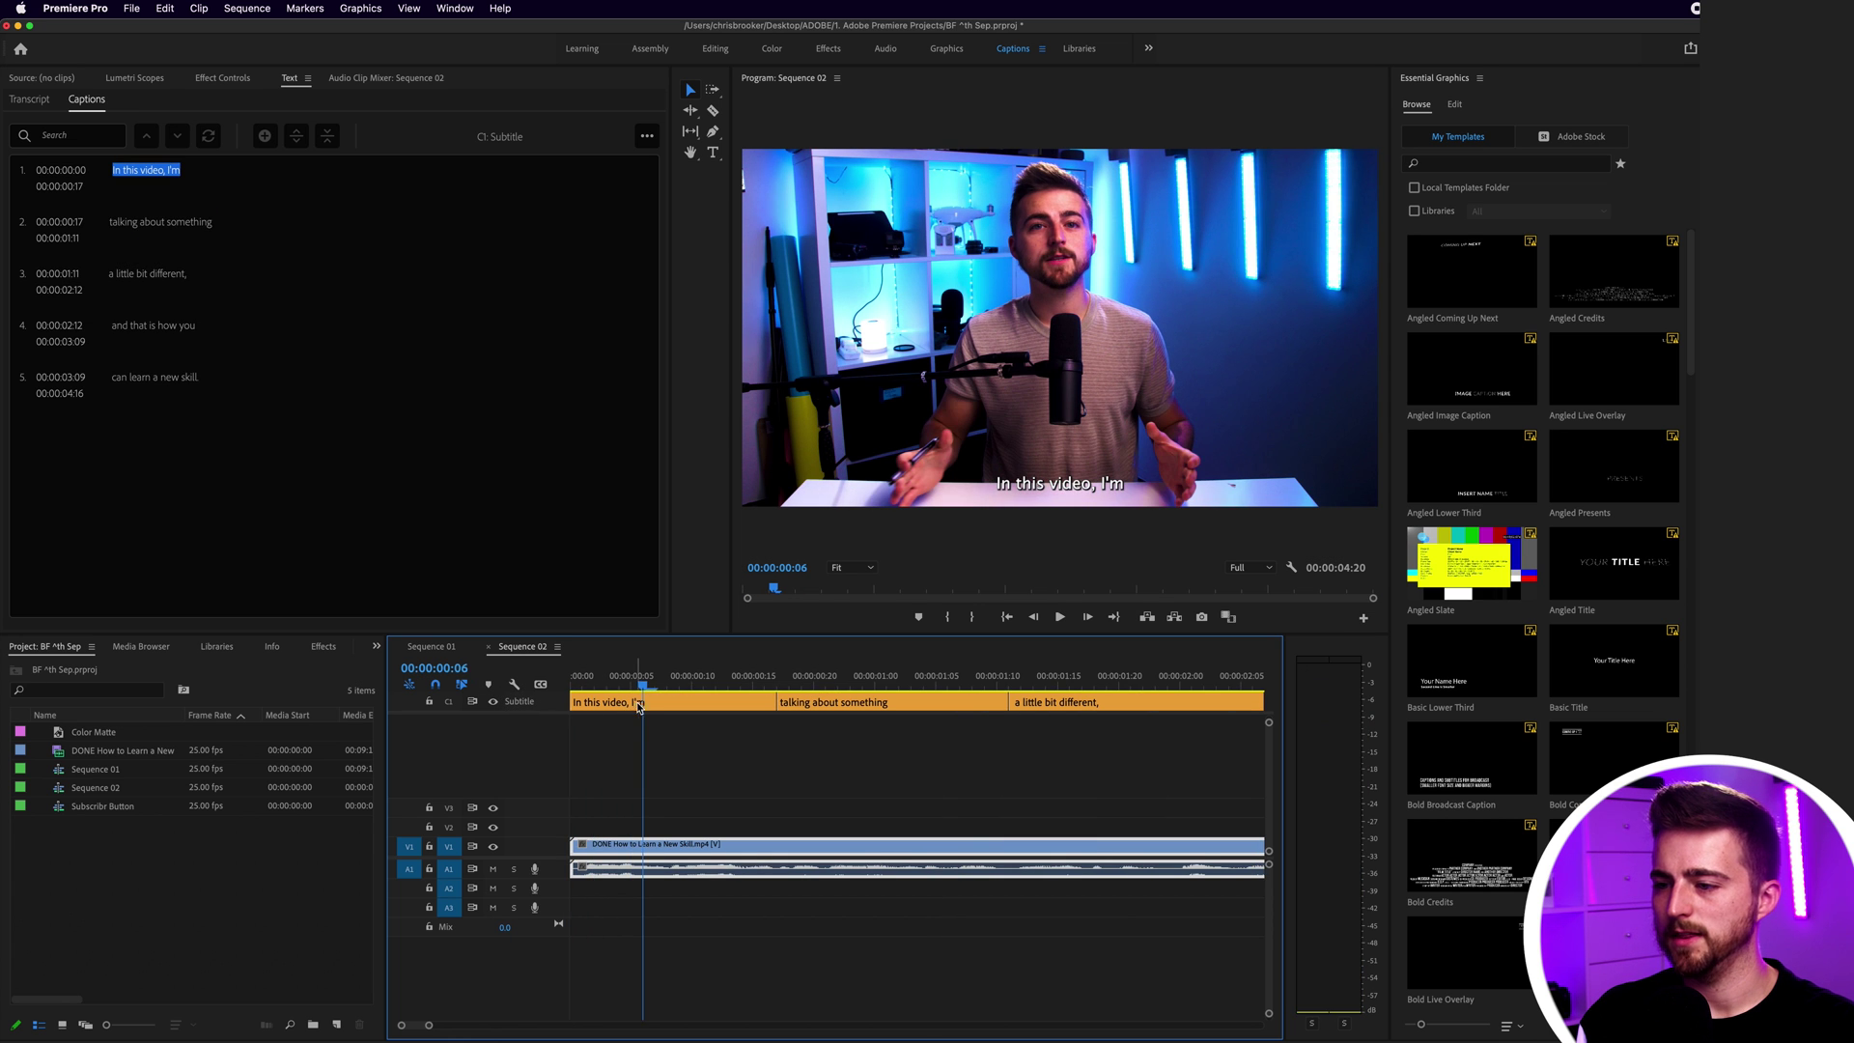
key("super+k")
left_click(694, 706)
left_click(589, 703)
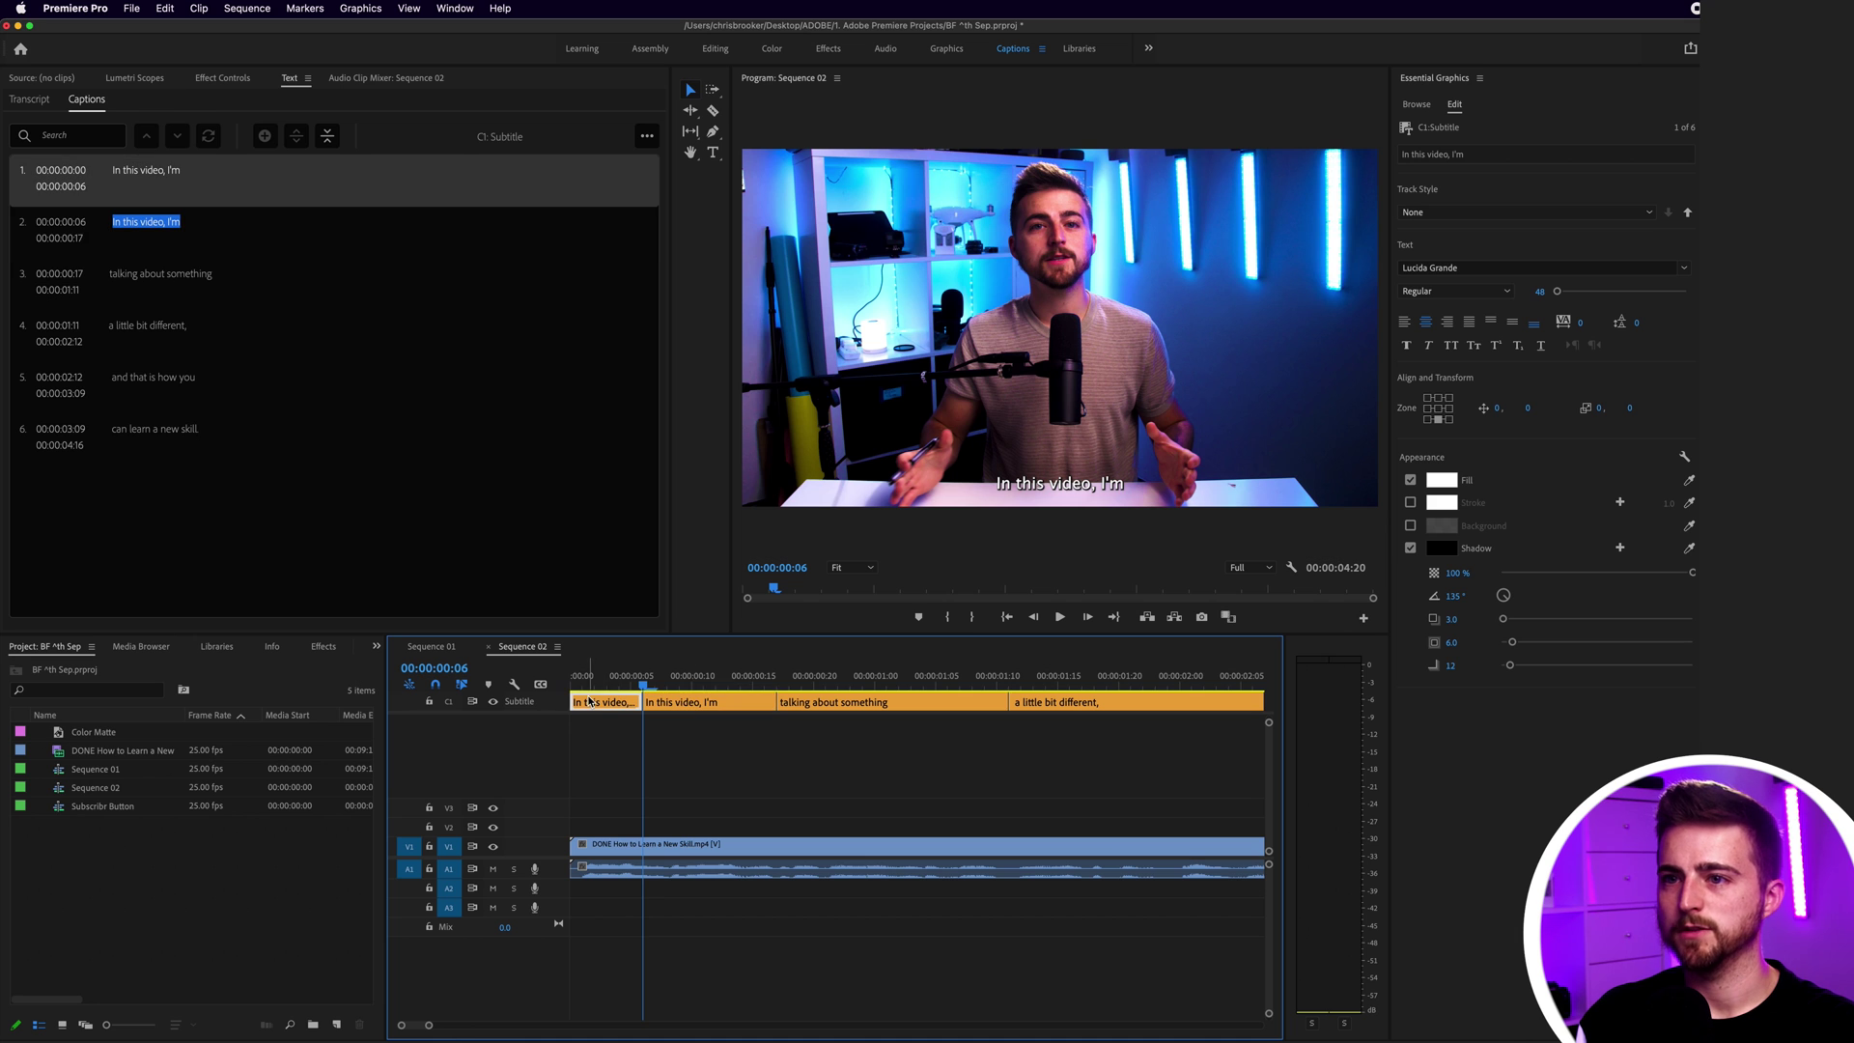
double_click(145, 170)
left_click_drag(118, 169, 248, 169)
key("BackSpace")
left_click(691, 777)
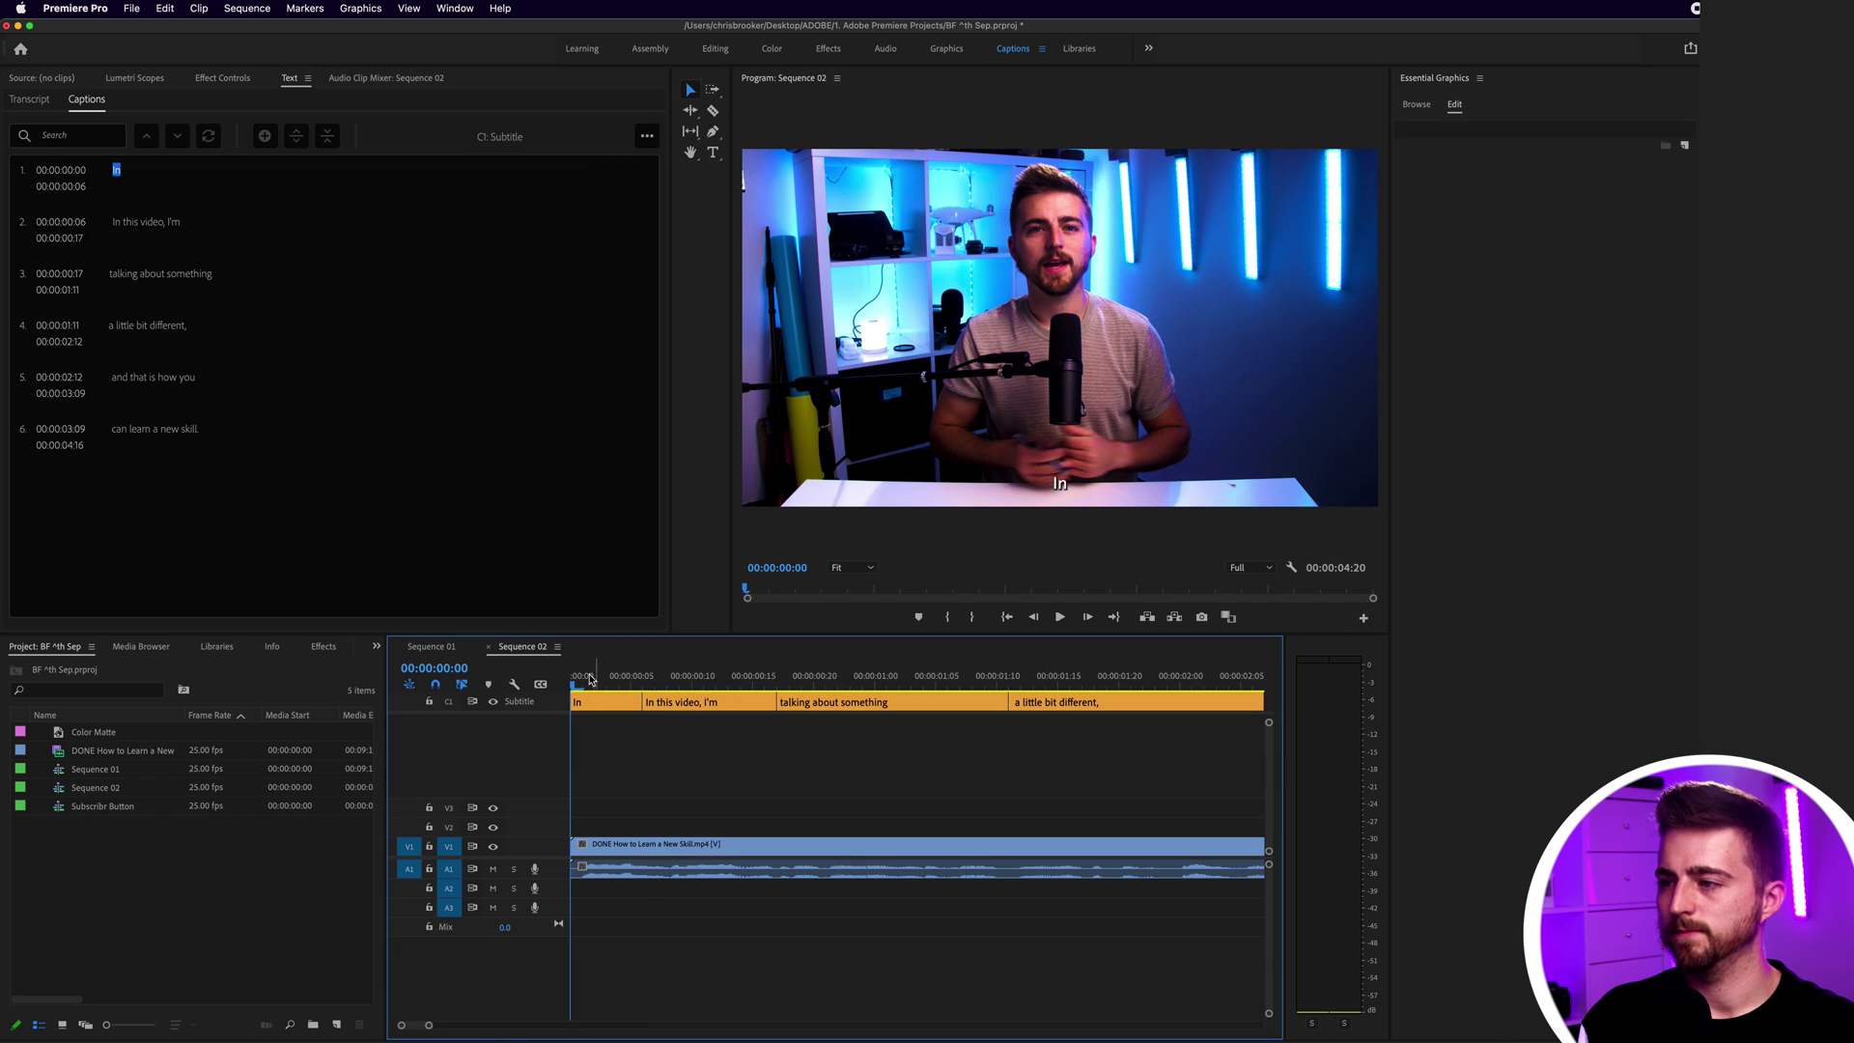
Step: Razor the next caption at the word break and make it read 'this'
key("space")
key("space")
left_click(705, 703)
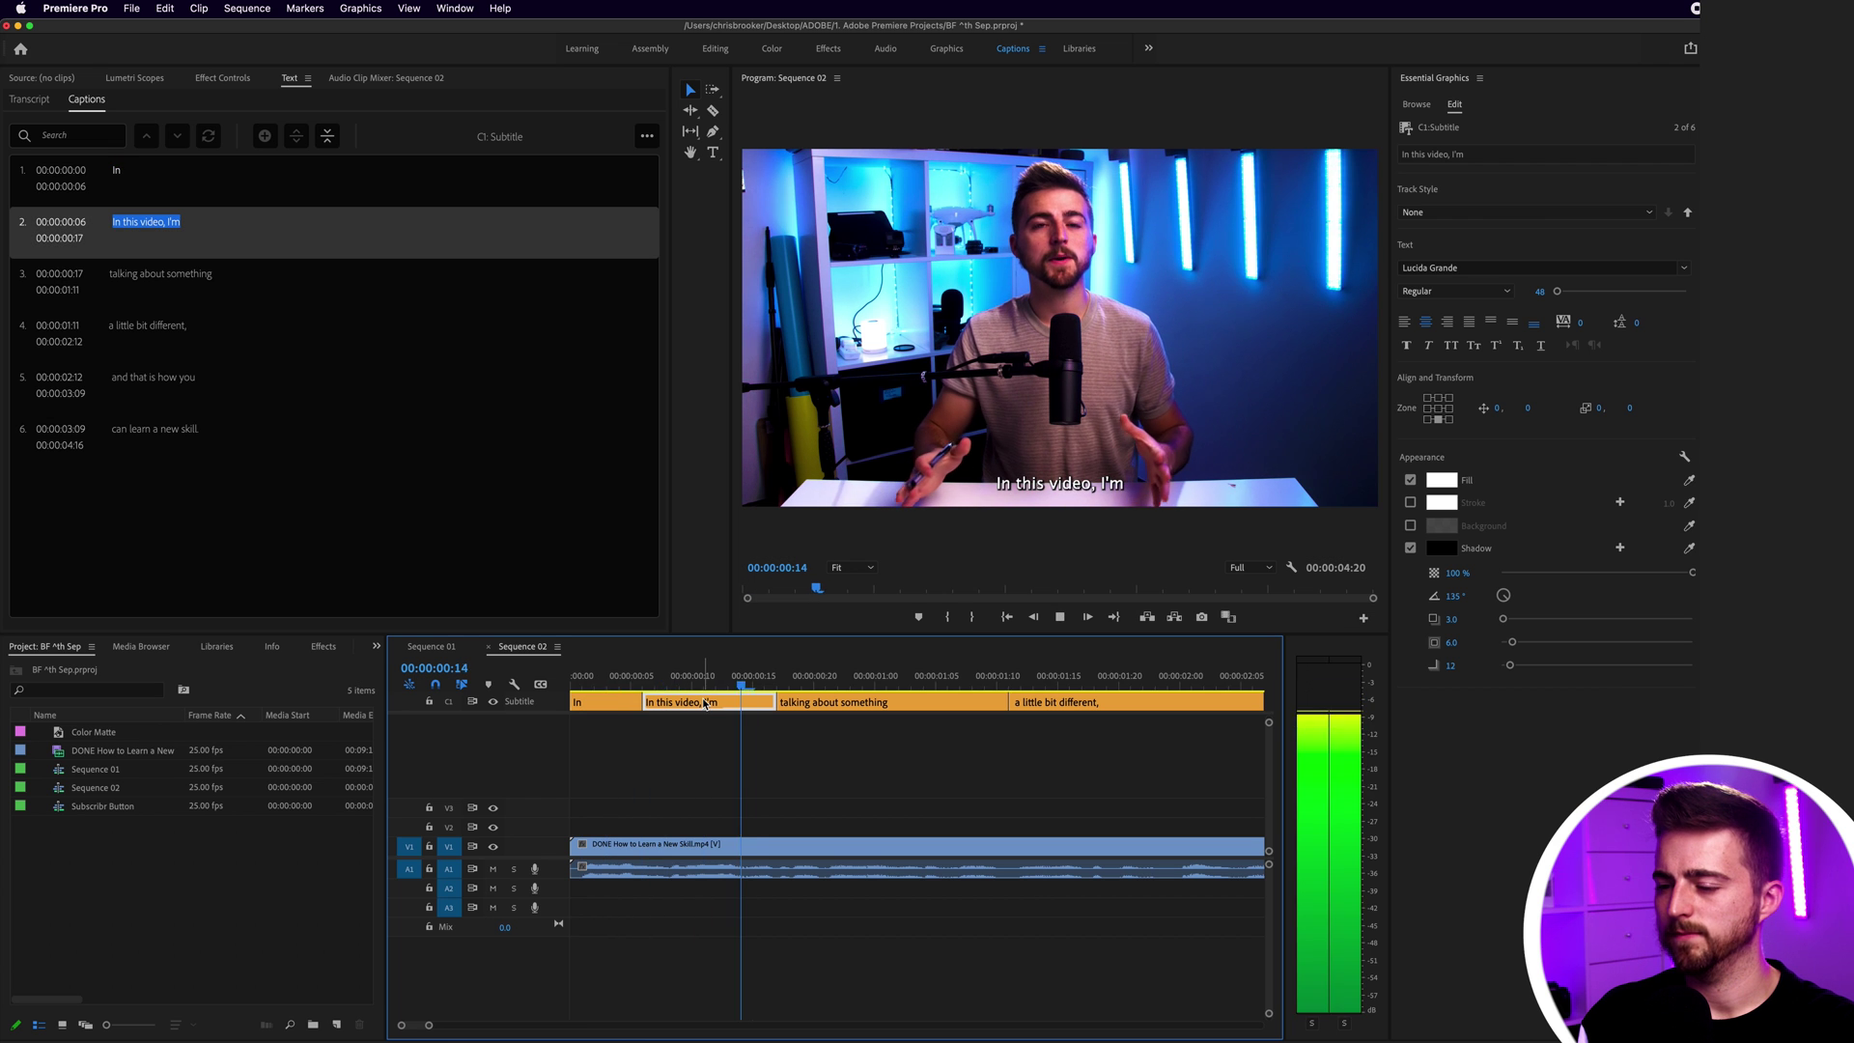
key("Right")
key("c")
left_click(685, 703)
key("v")
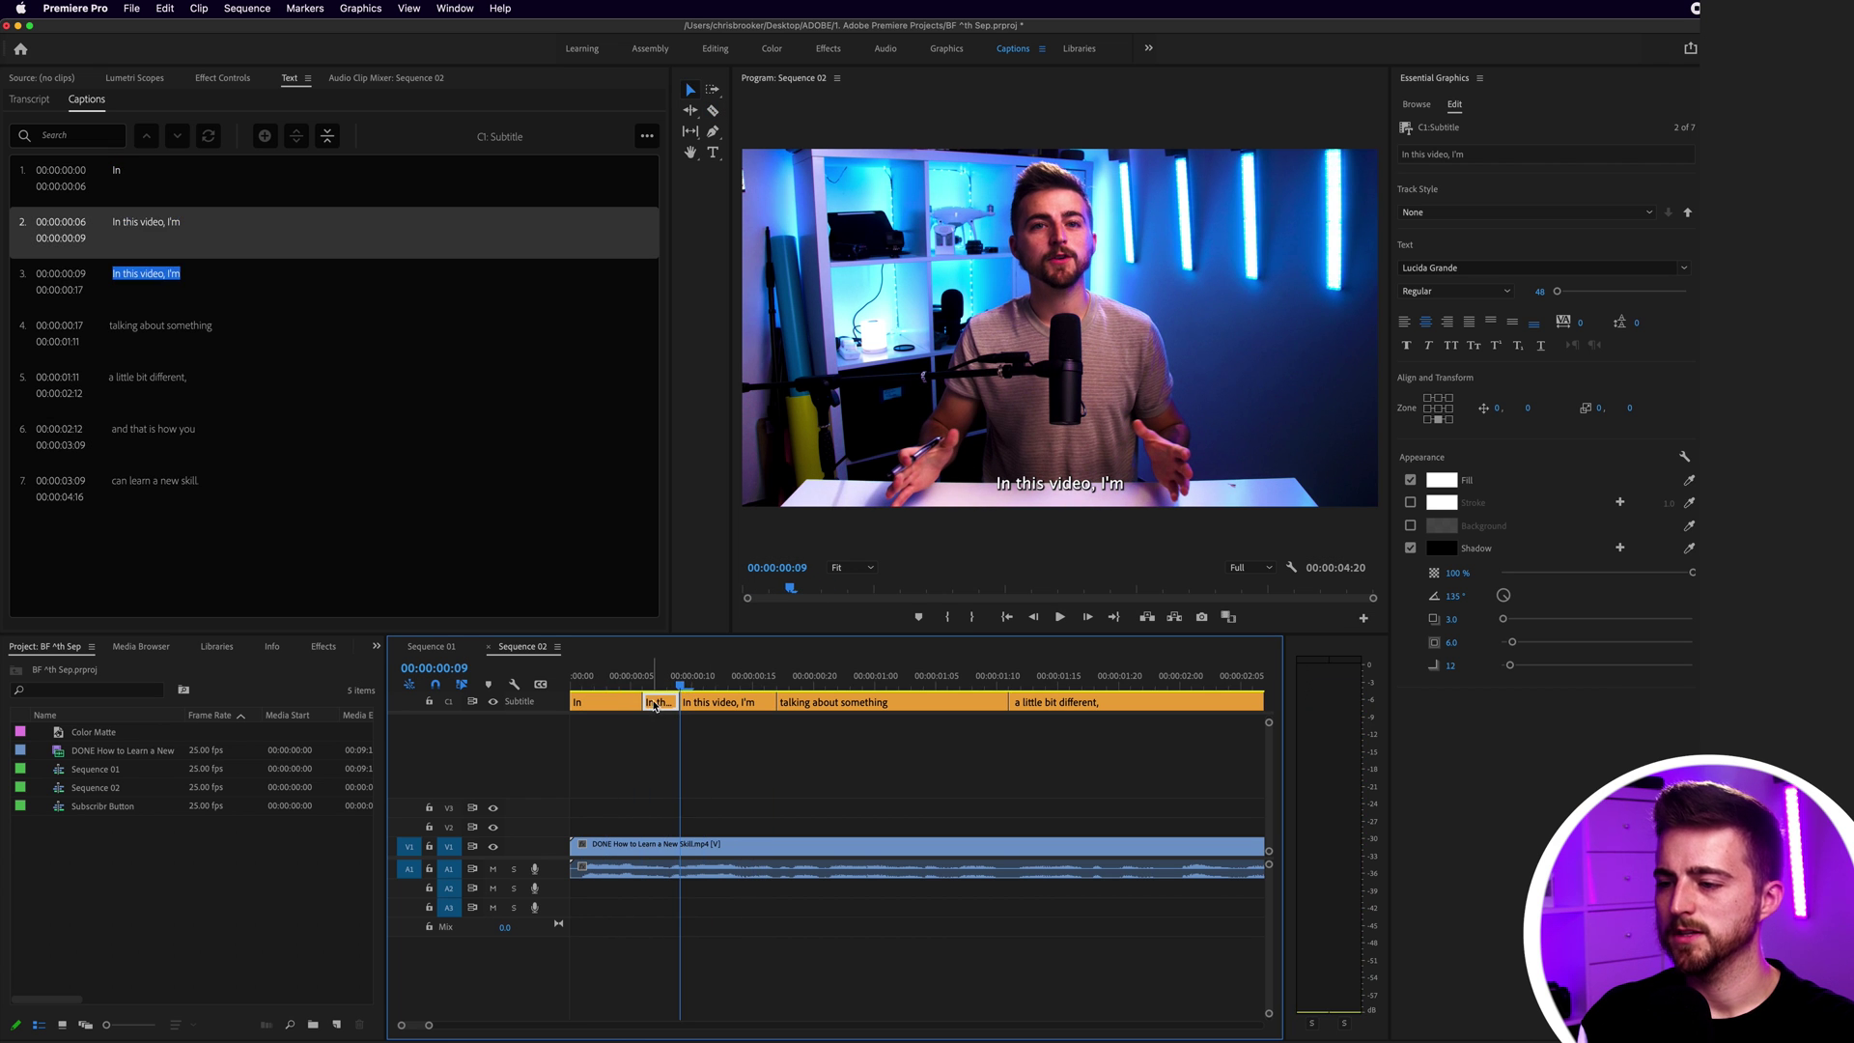
key("Left")
key("Left")
type("this")
left_click(720, 753)
key("space")
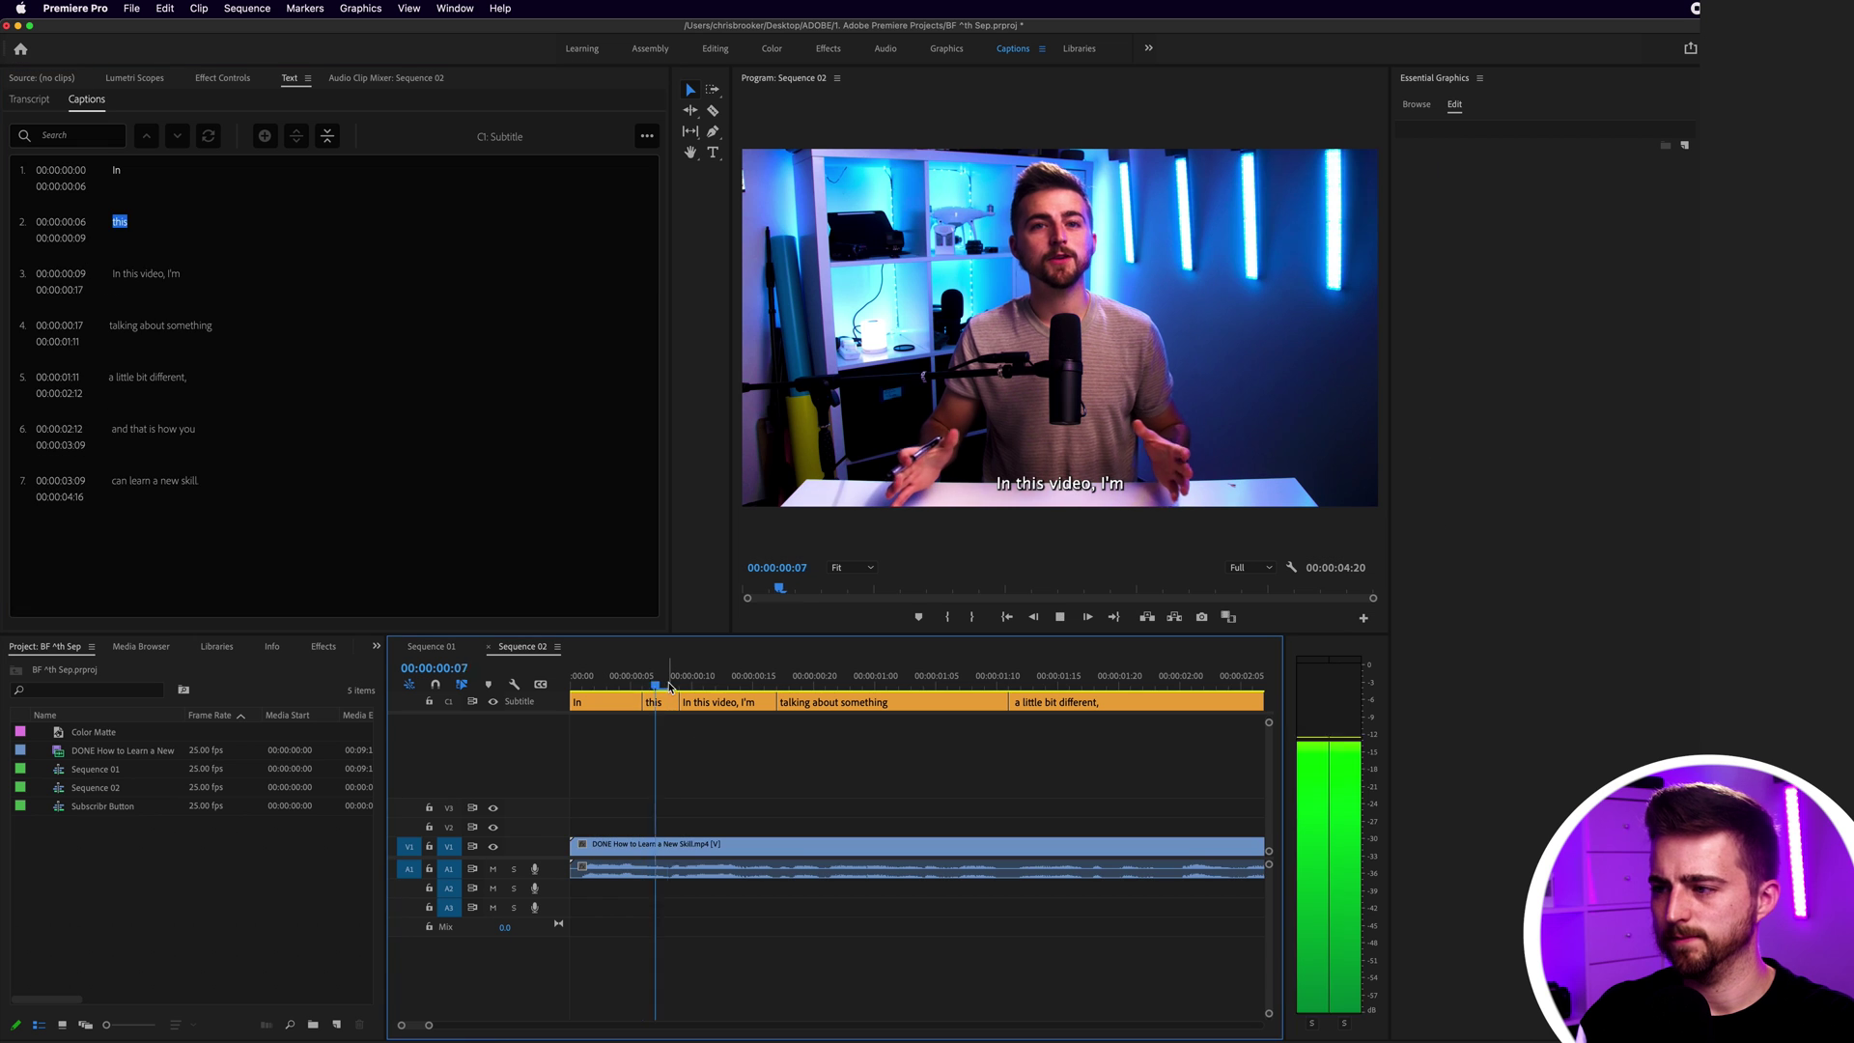
Step: Cut the following caption at frame 15 and retype it as 'video'
key("space")
key("c")
left_click(750, 703)
key("v")
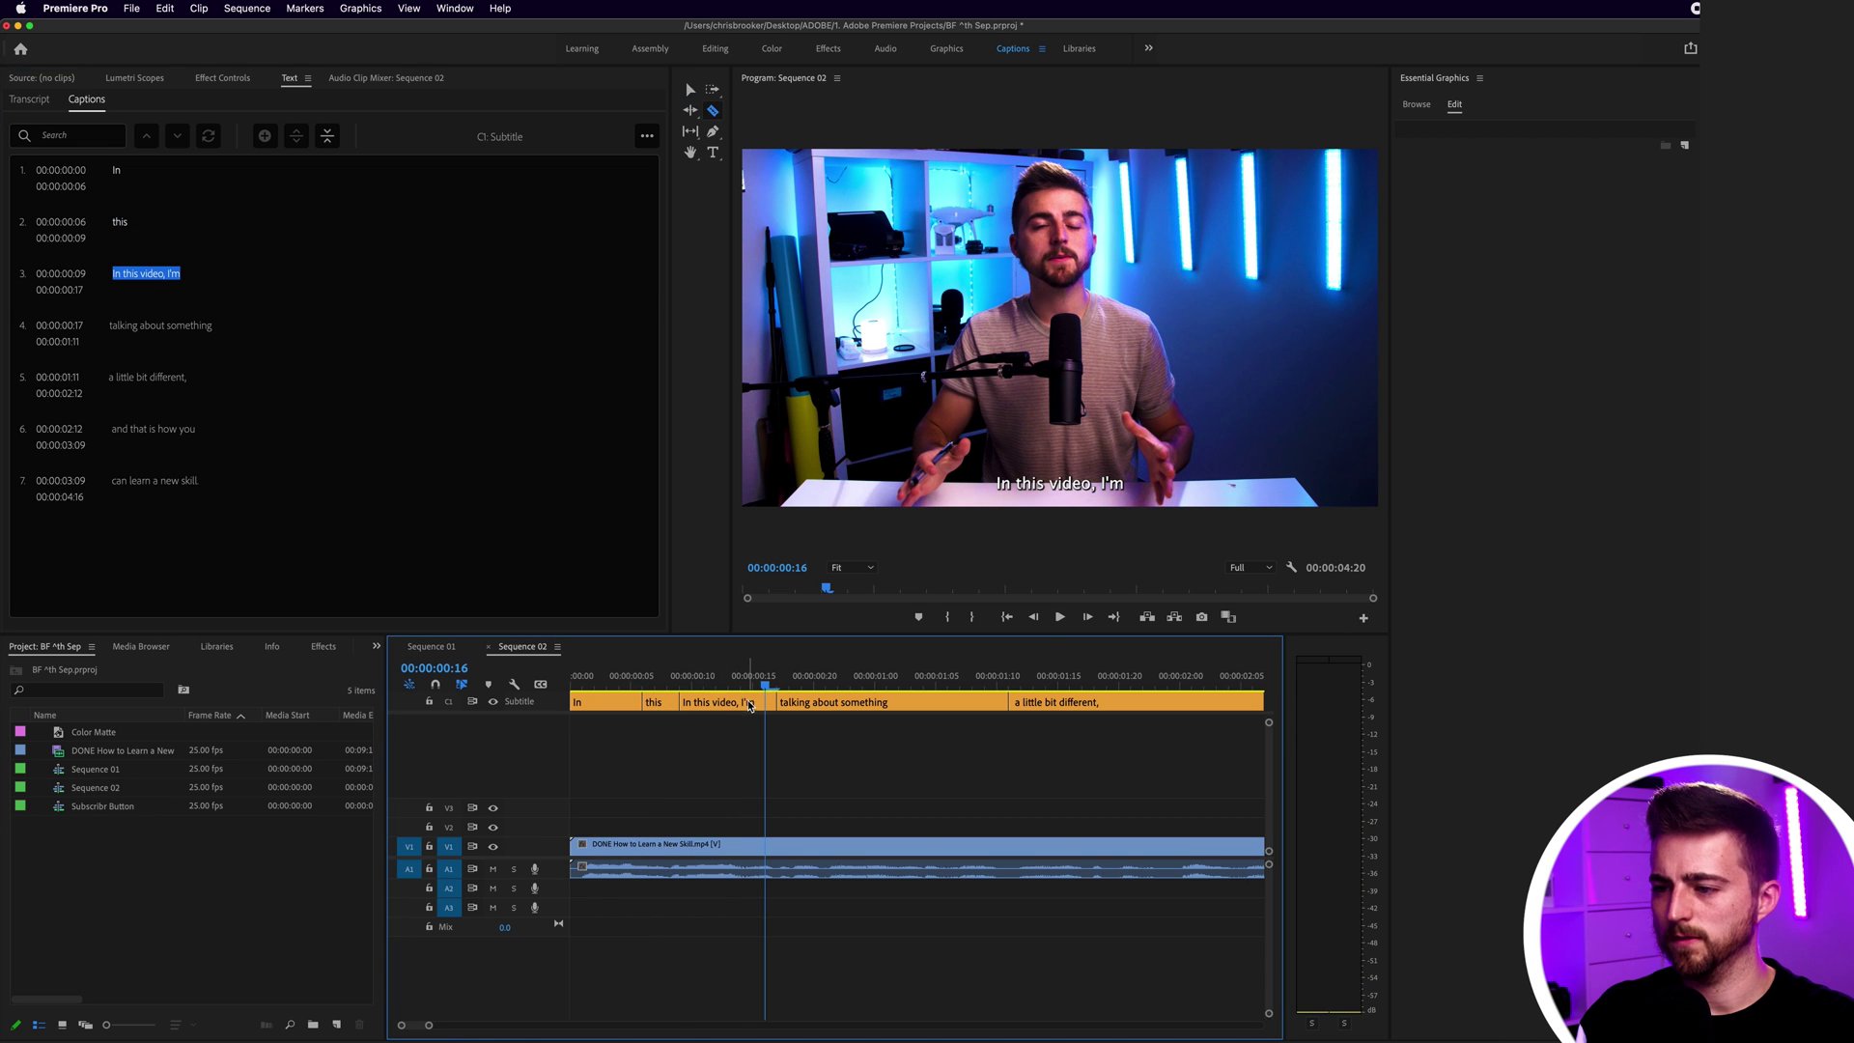
left_click(727, 704)
double_click(186, 279)
type("video")
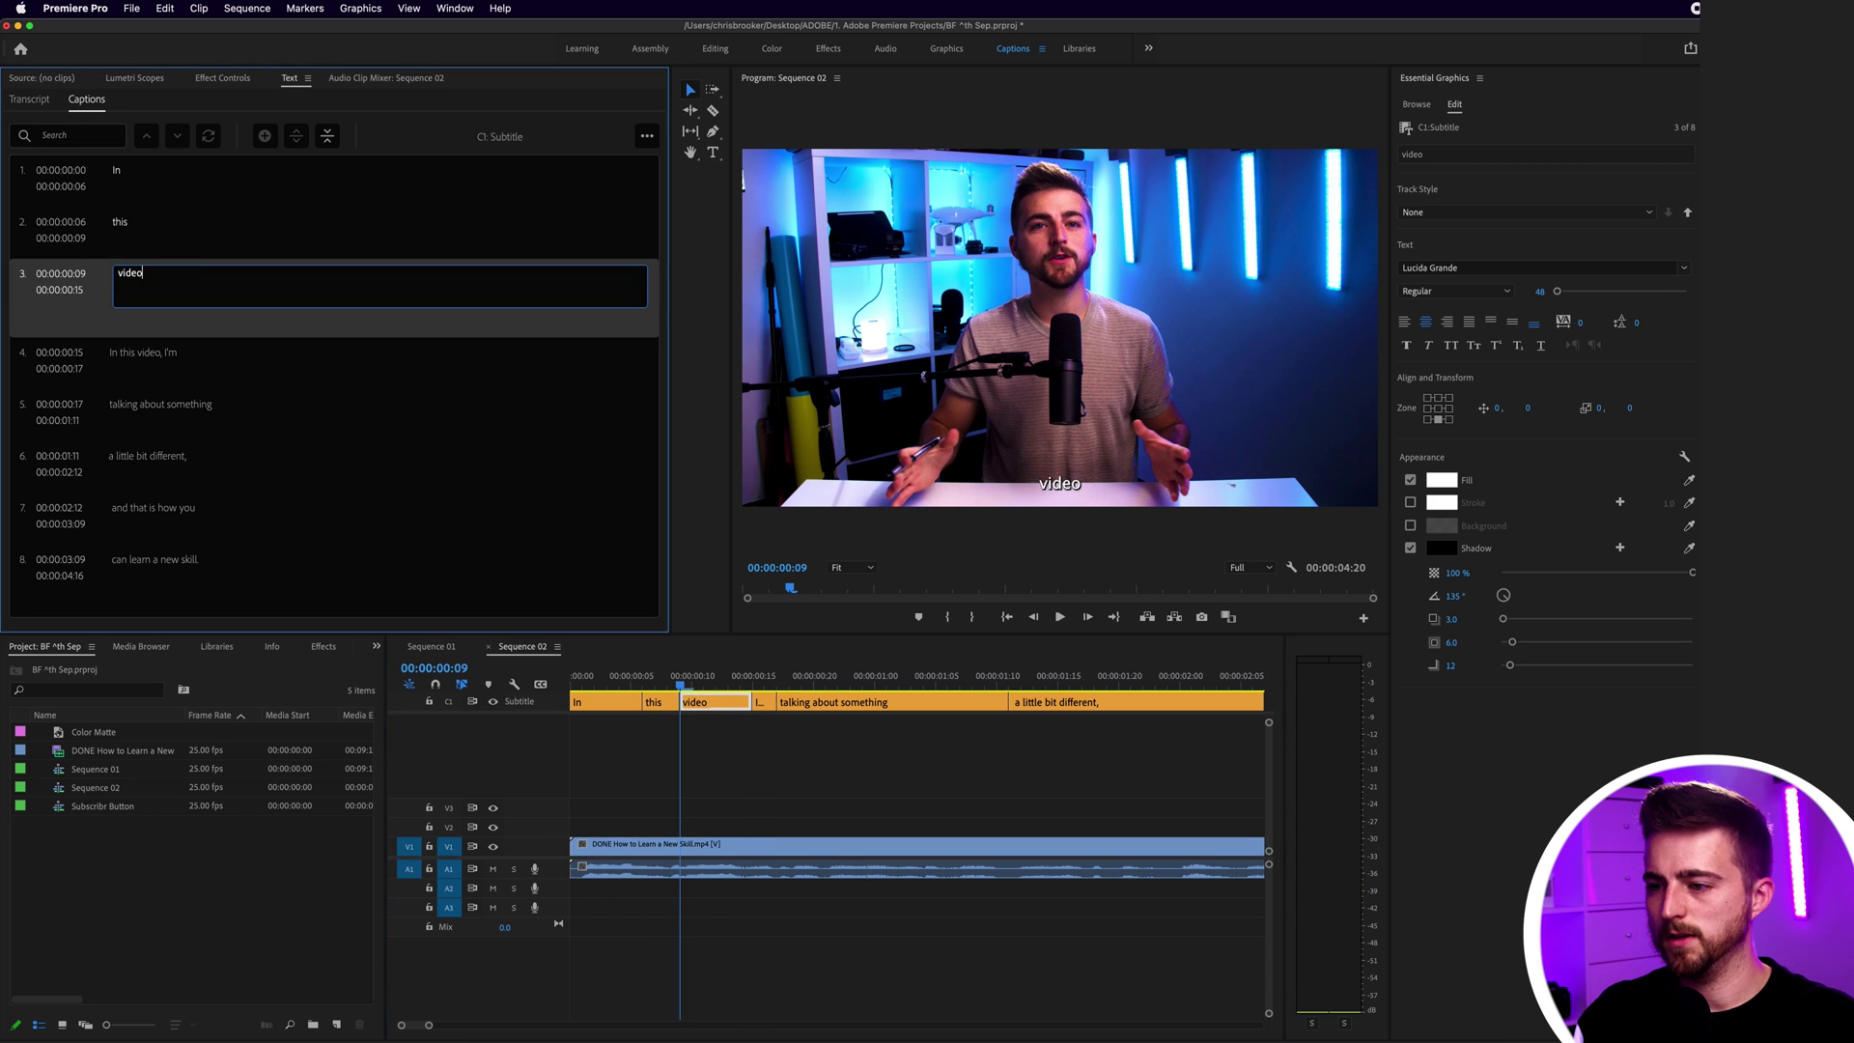
left_click(763, 702)
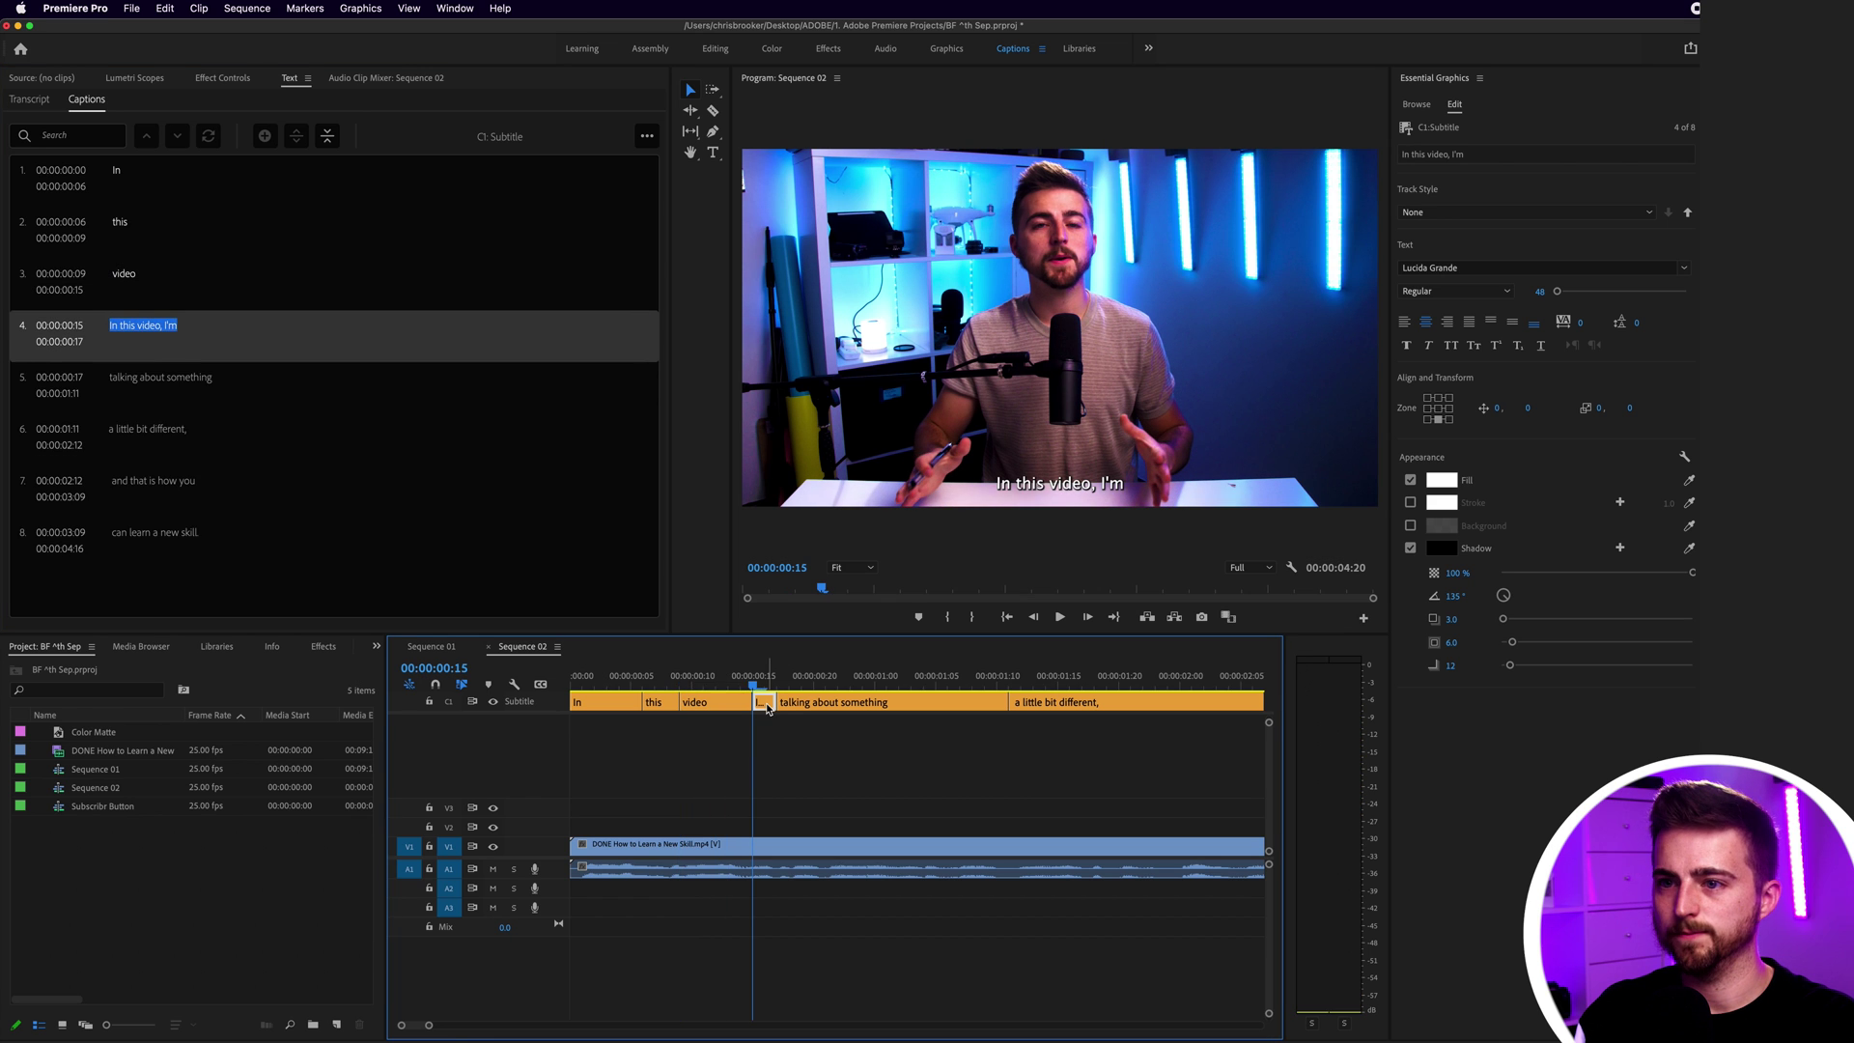
Step: Replace the fourth caption's text with just 'I'm'
double_click(127, 333)
left_click(179, 324)
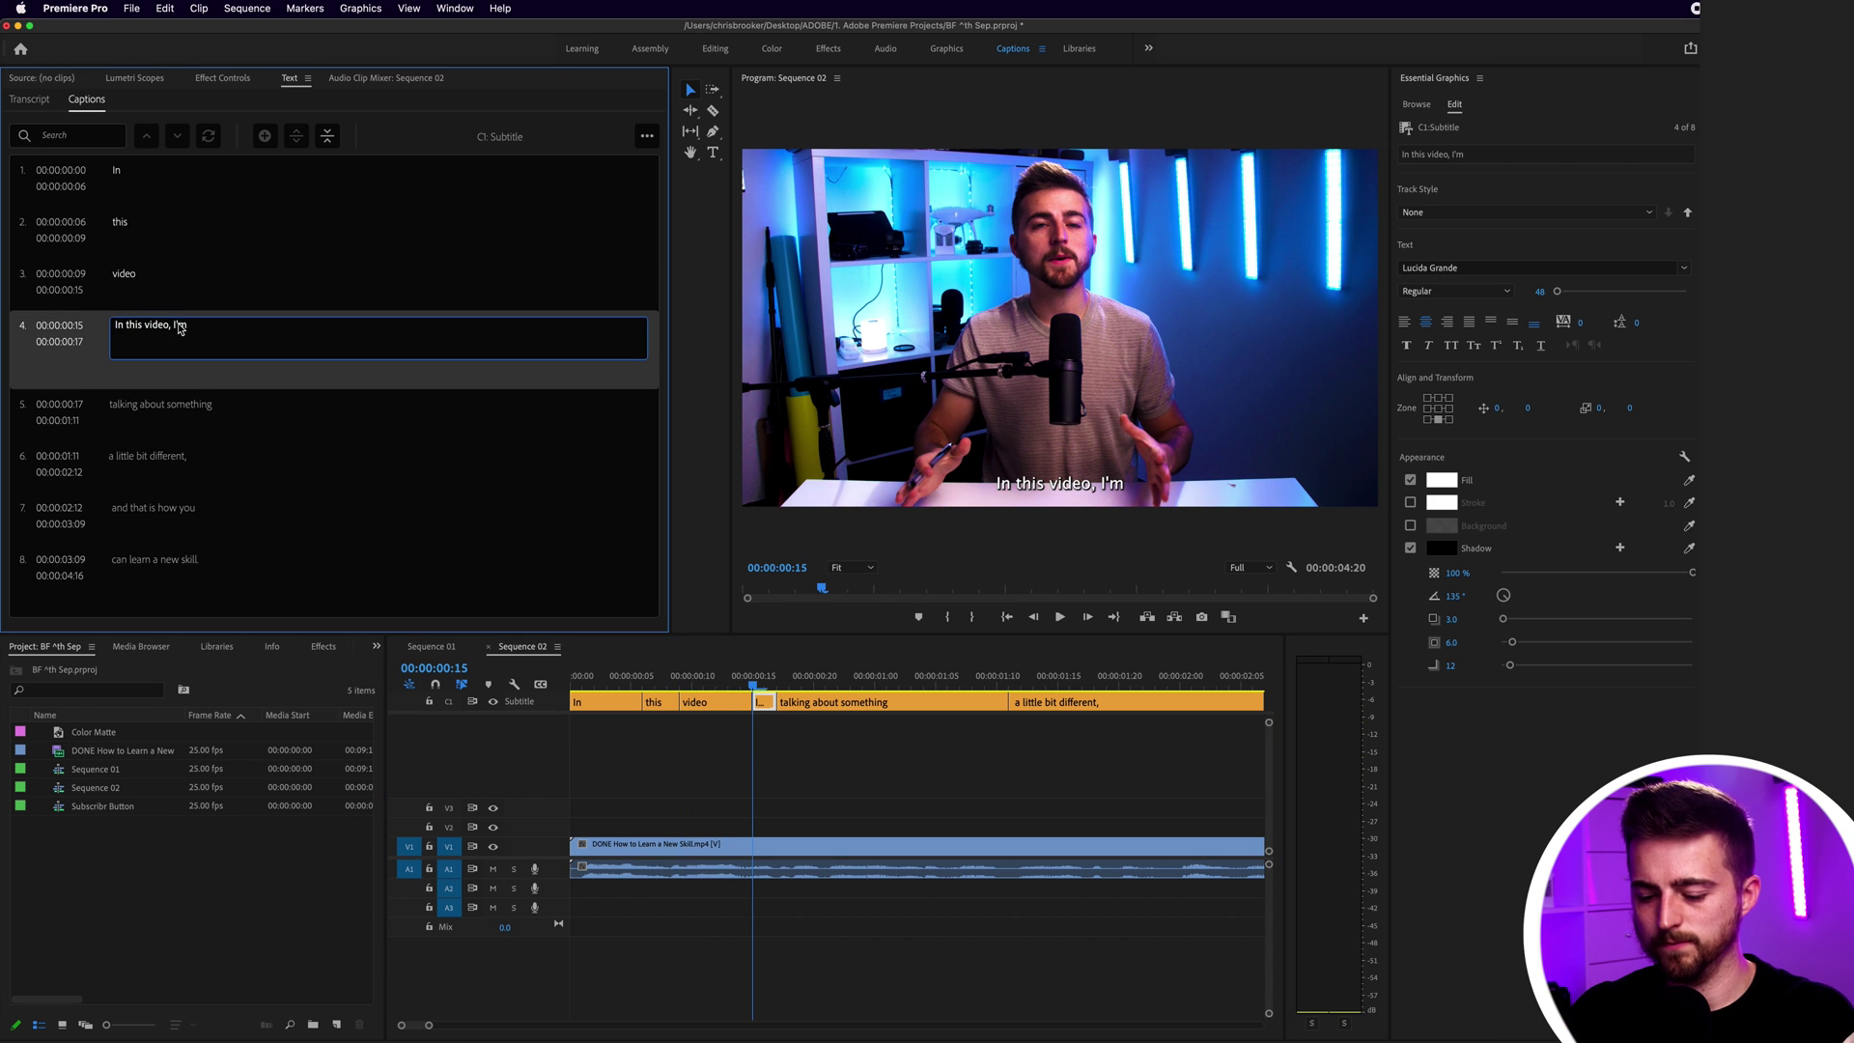
key("super+a")
type("I'm")
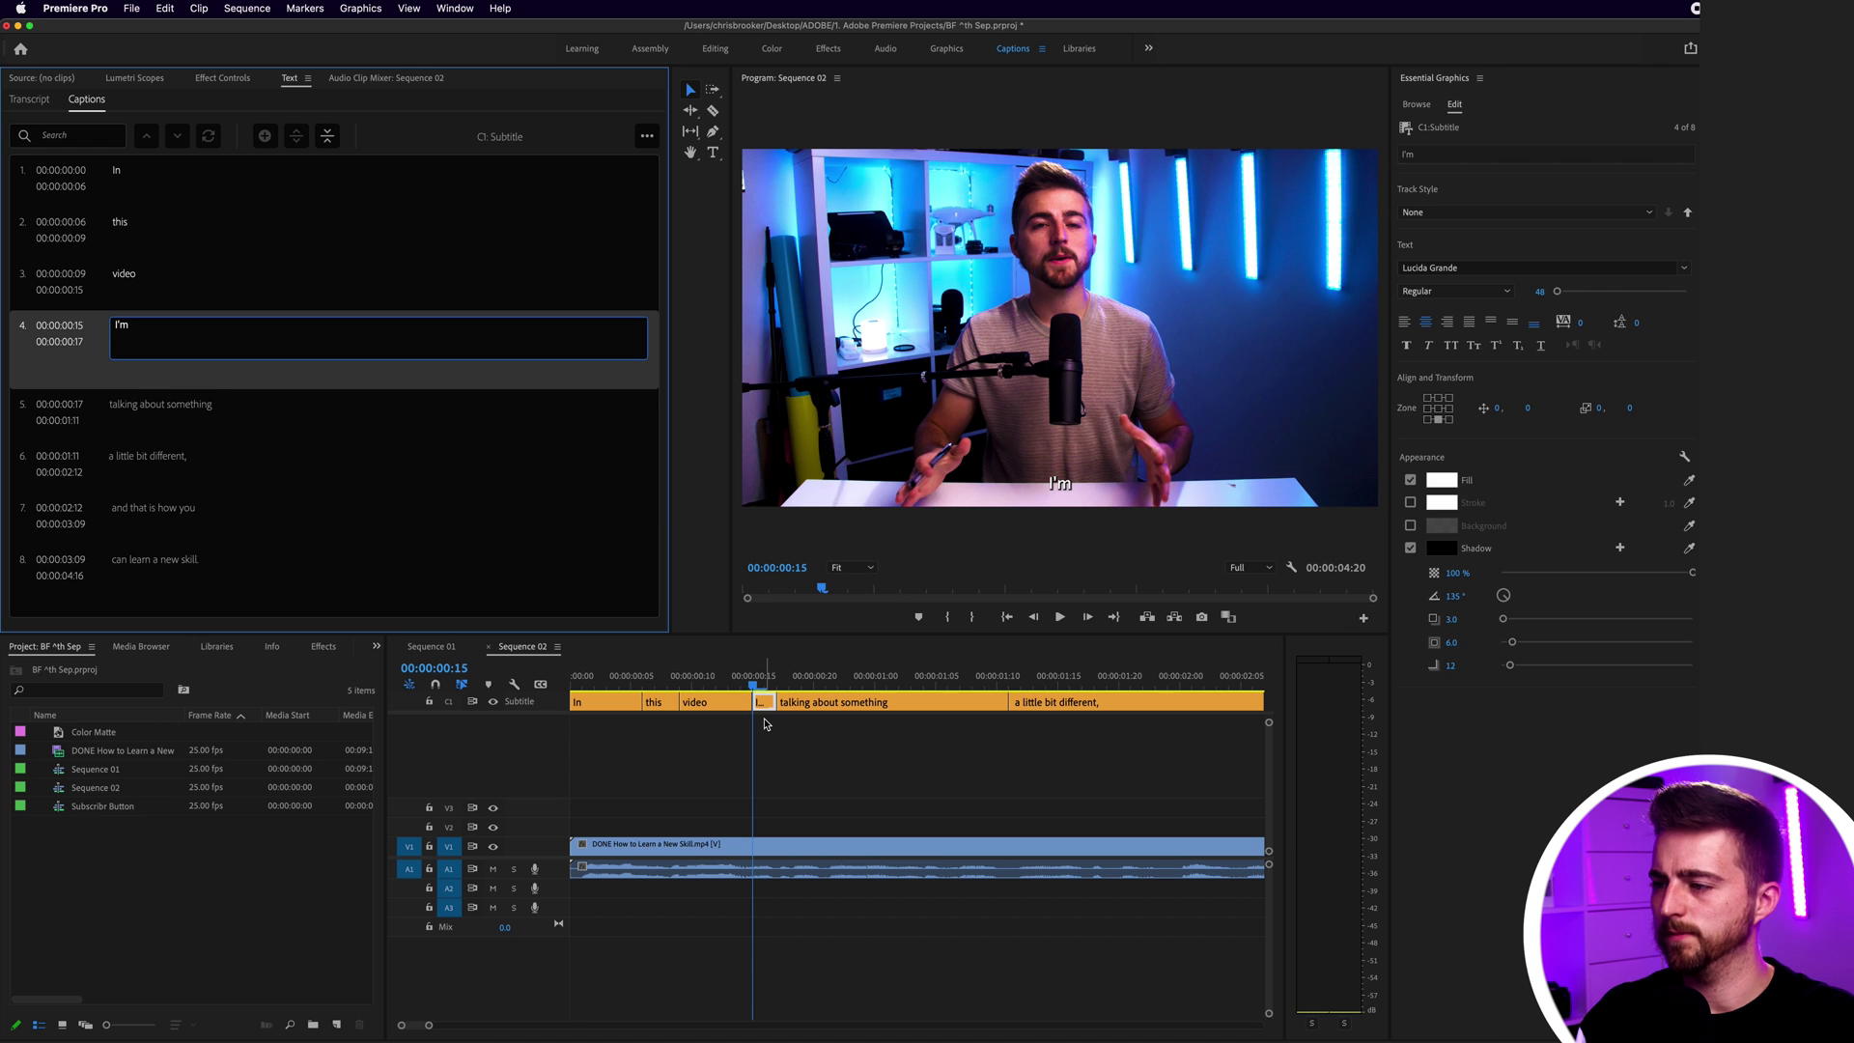
left_click(820, 699)
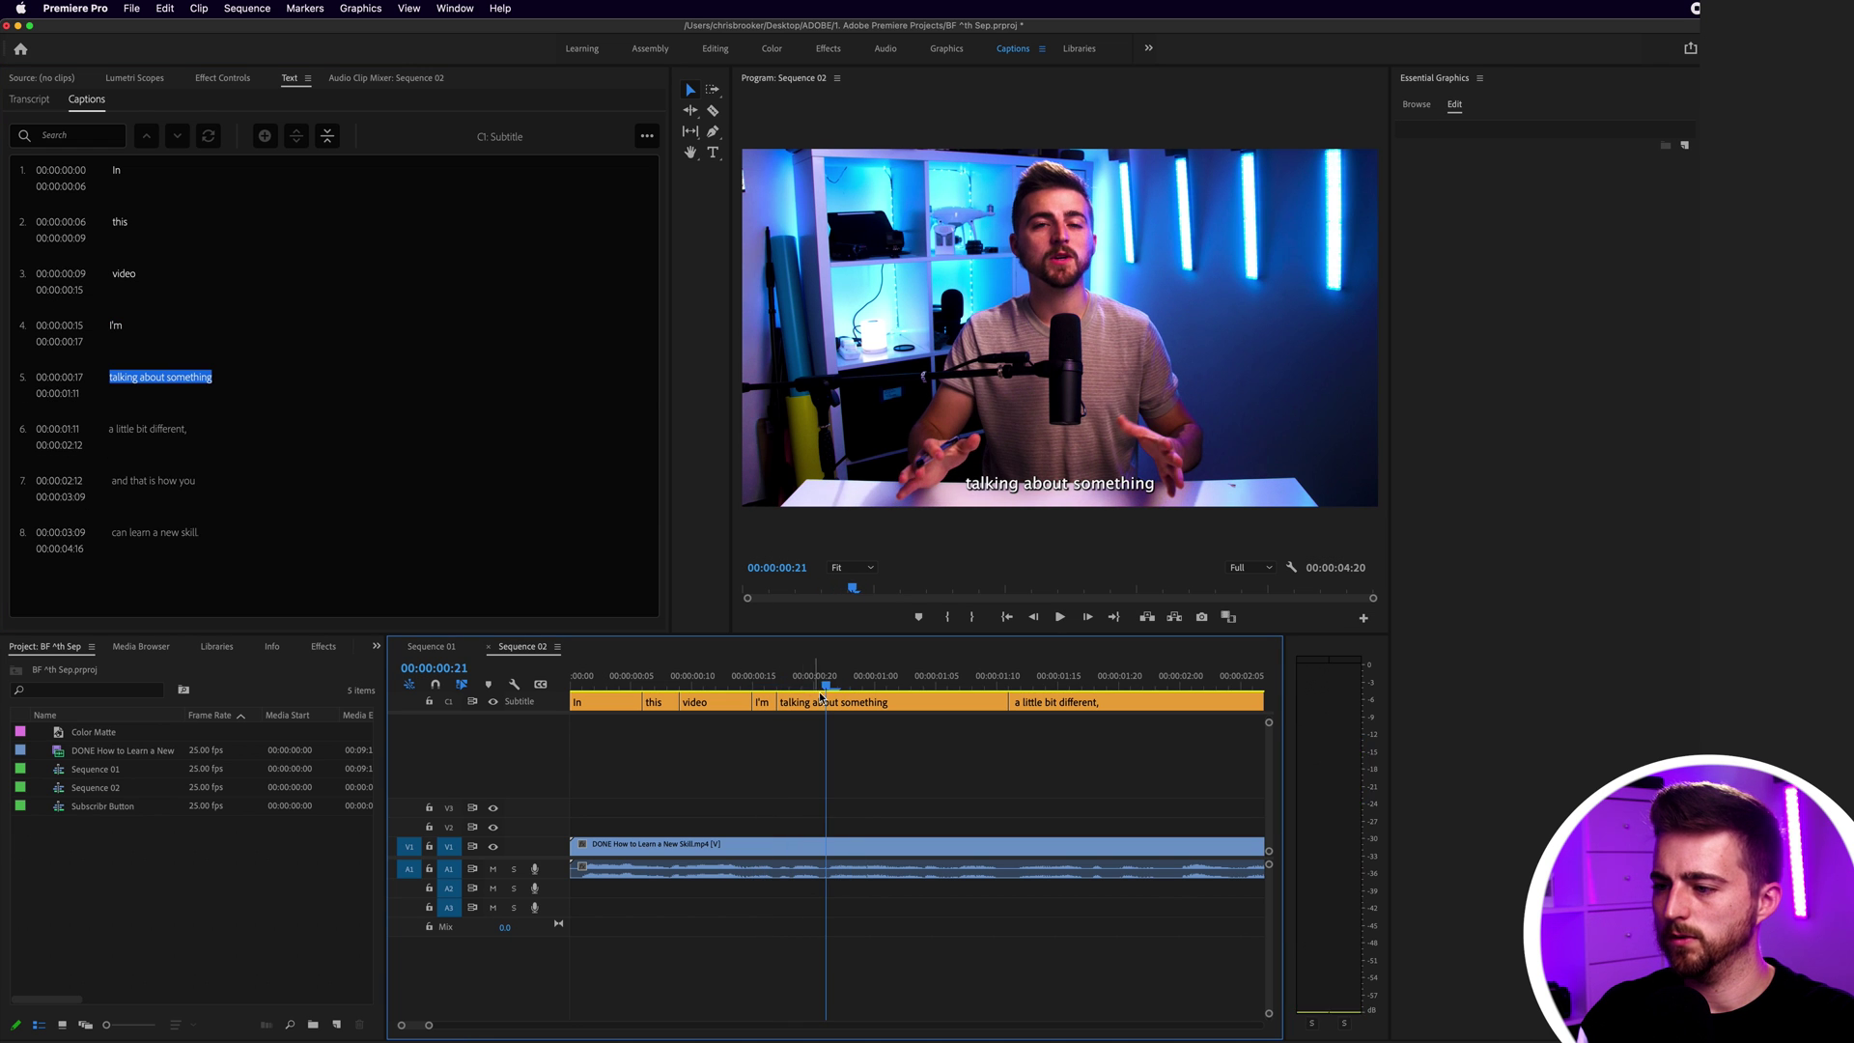
Step: Razor the 'talking about something' caption after the first word and make it read 'talking'
key("space")
left_click(784, 678)
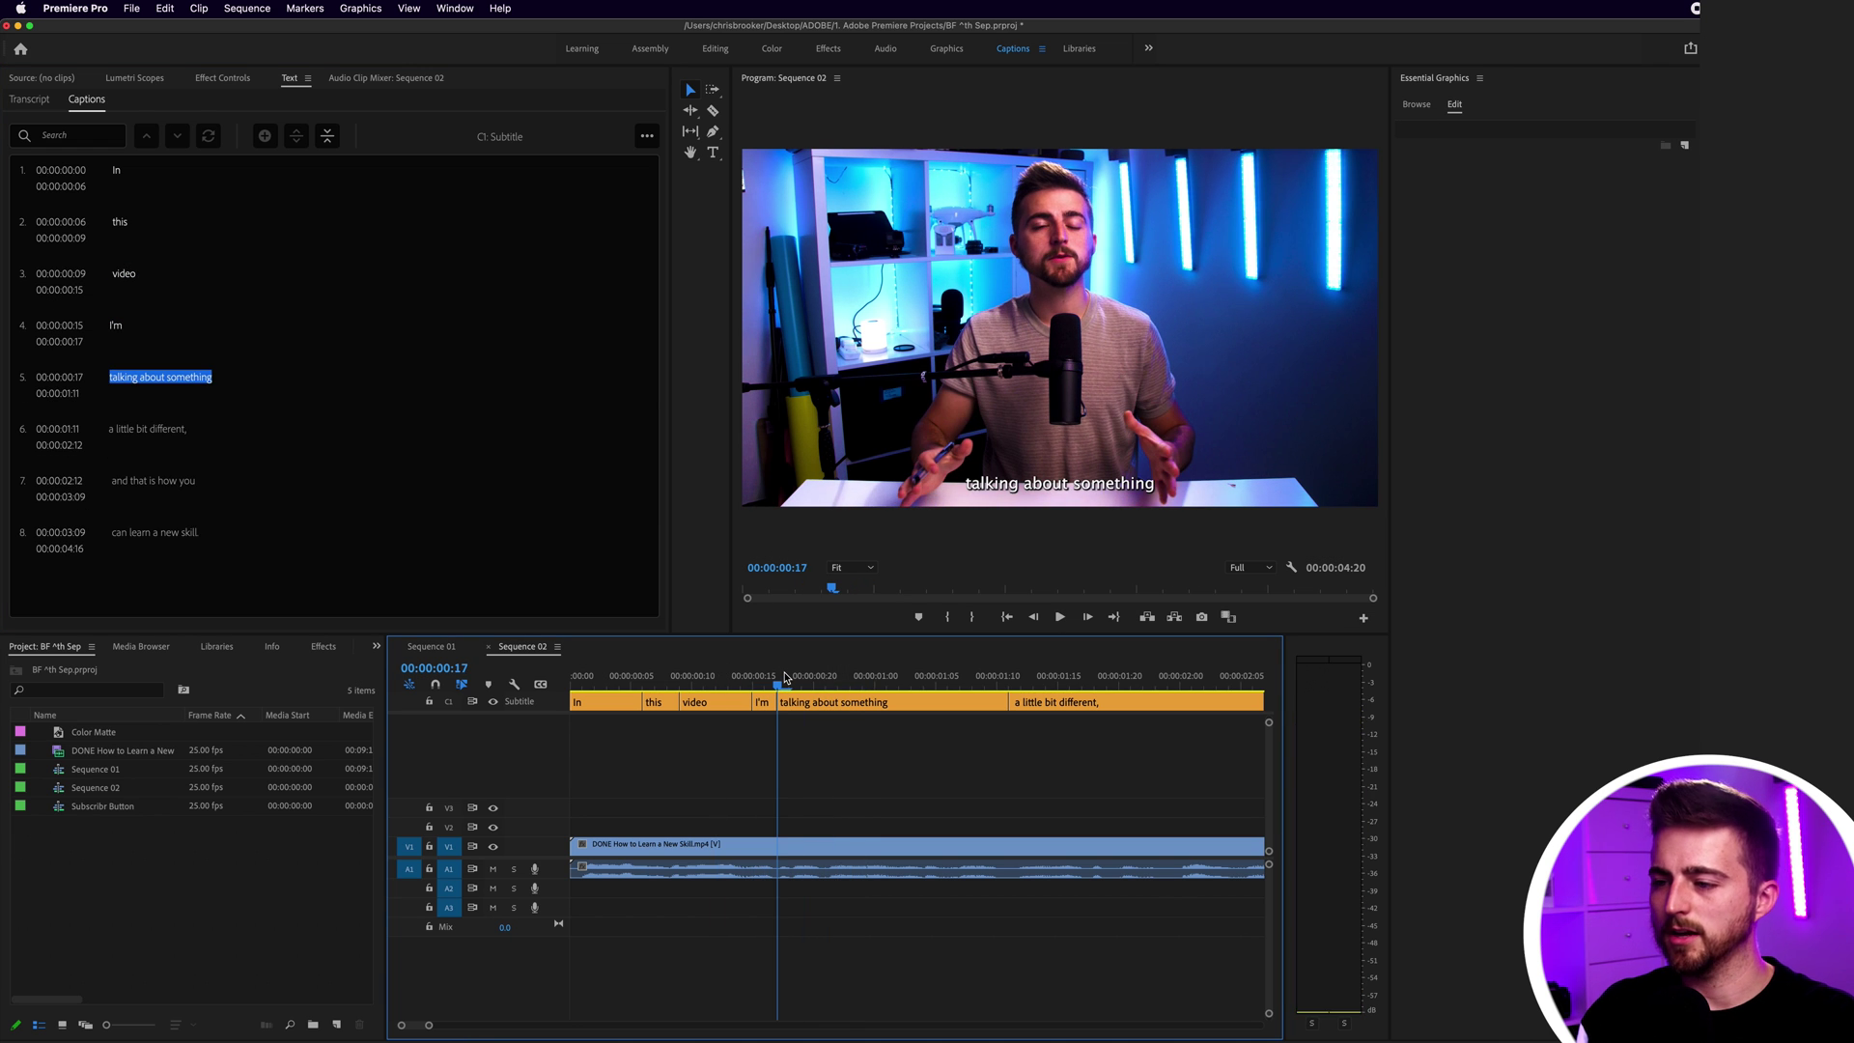
left_click(850, 702)
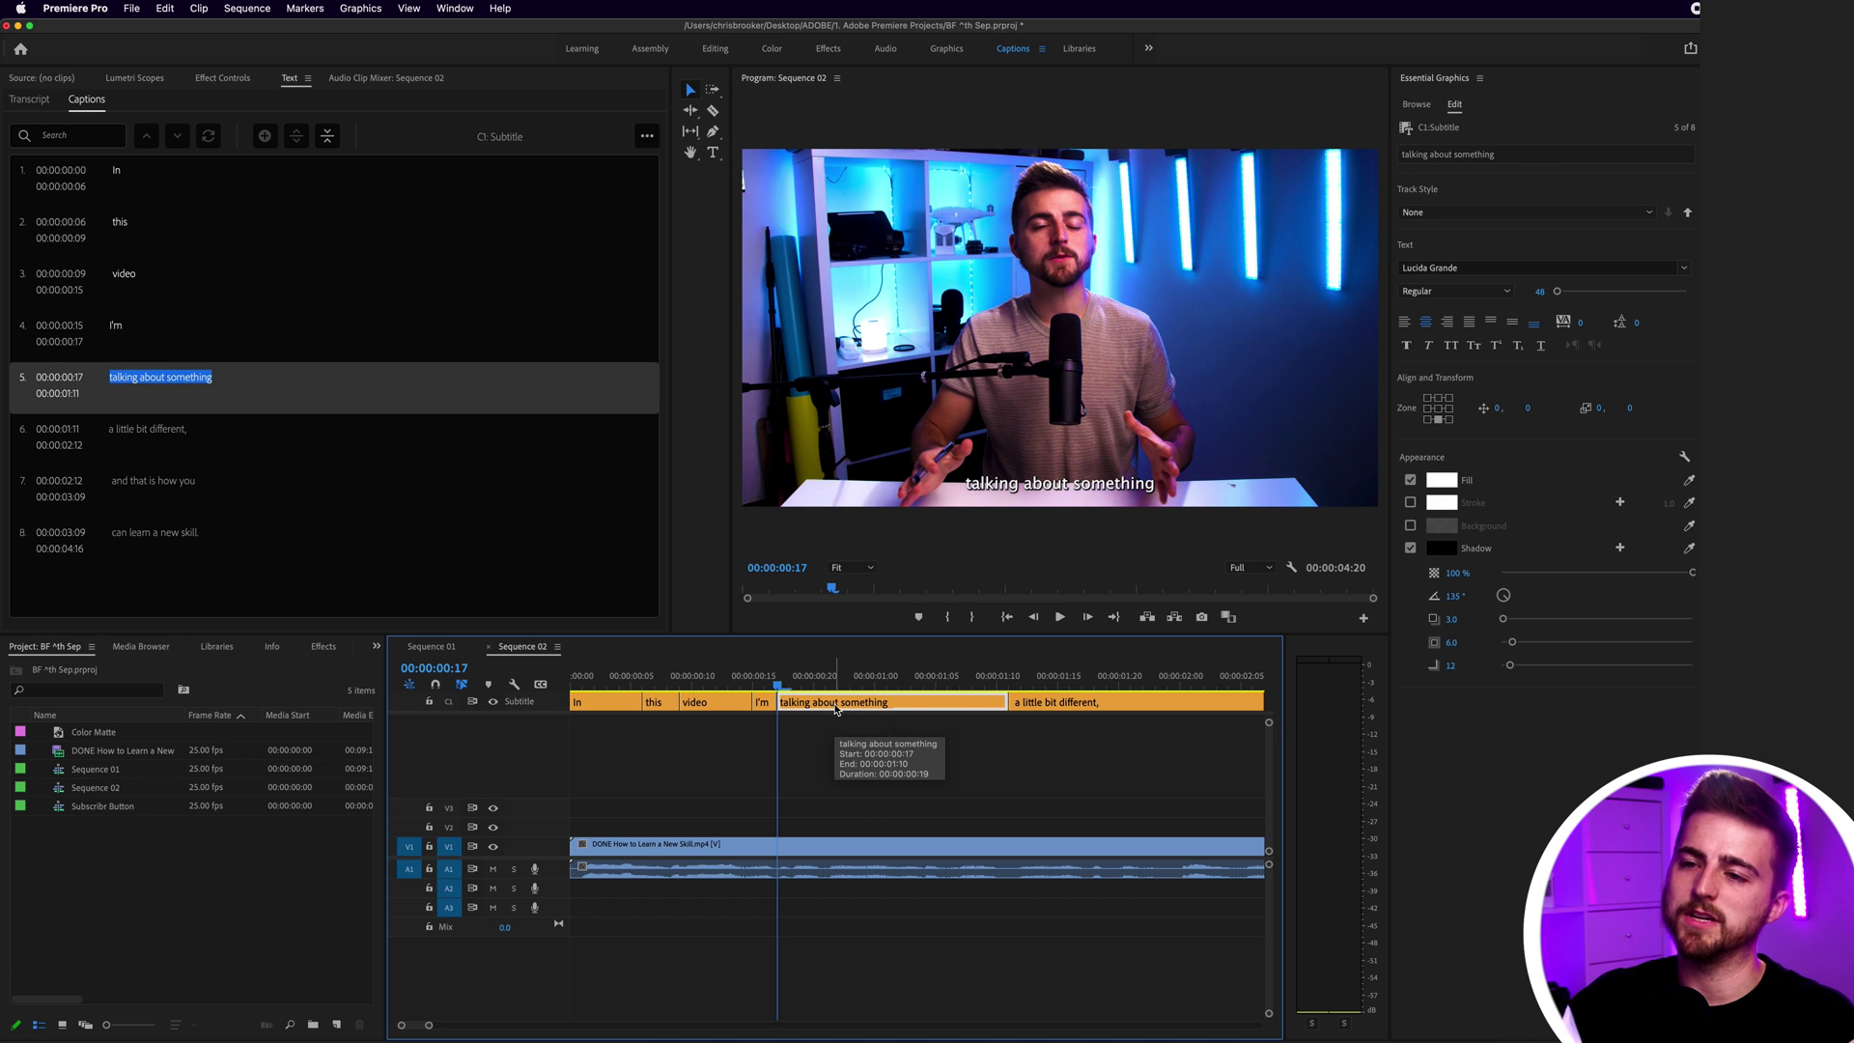
key("space")
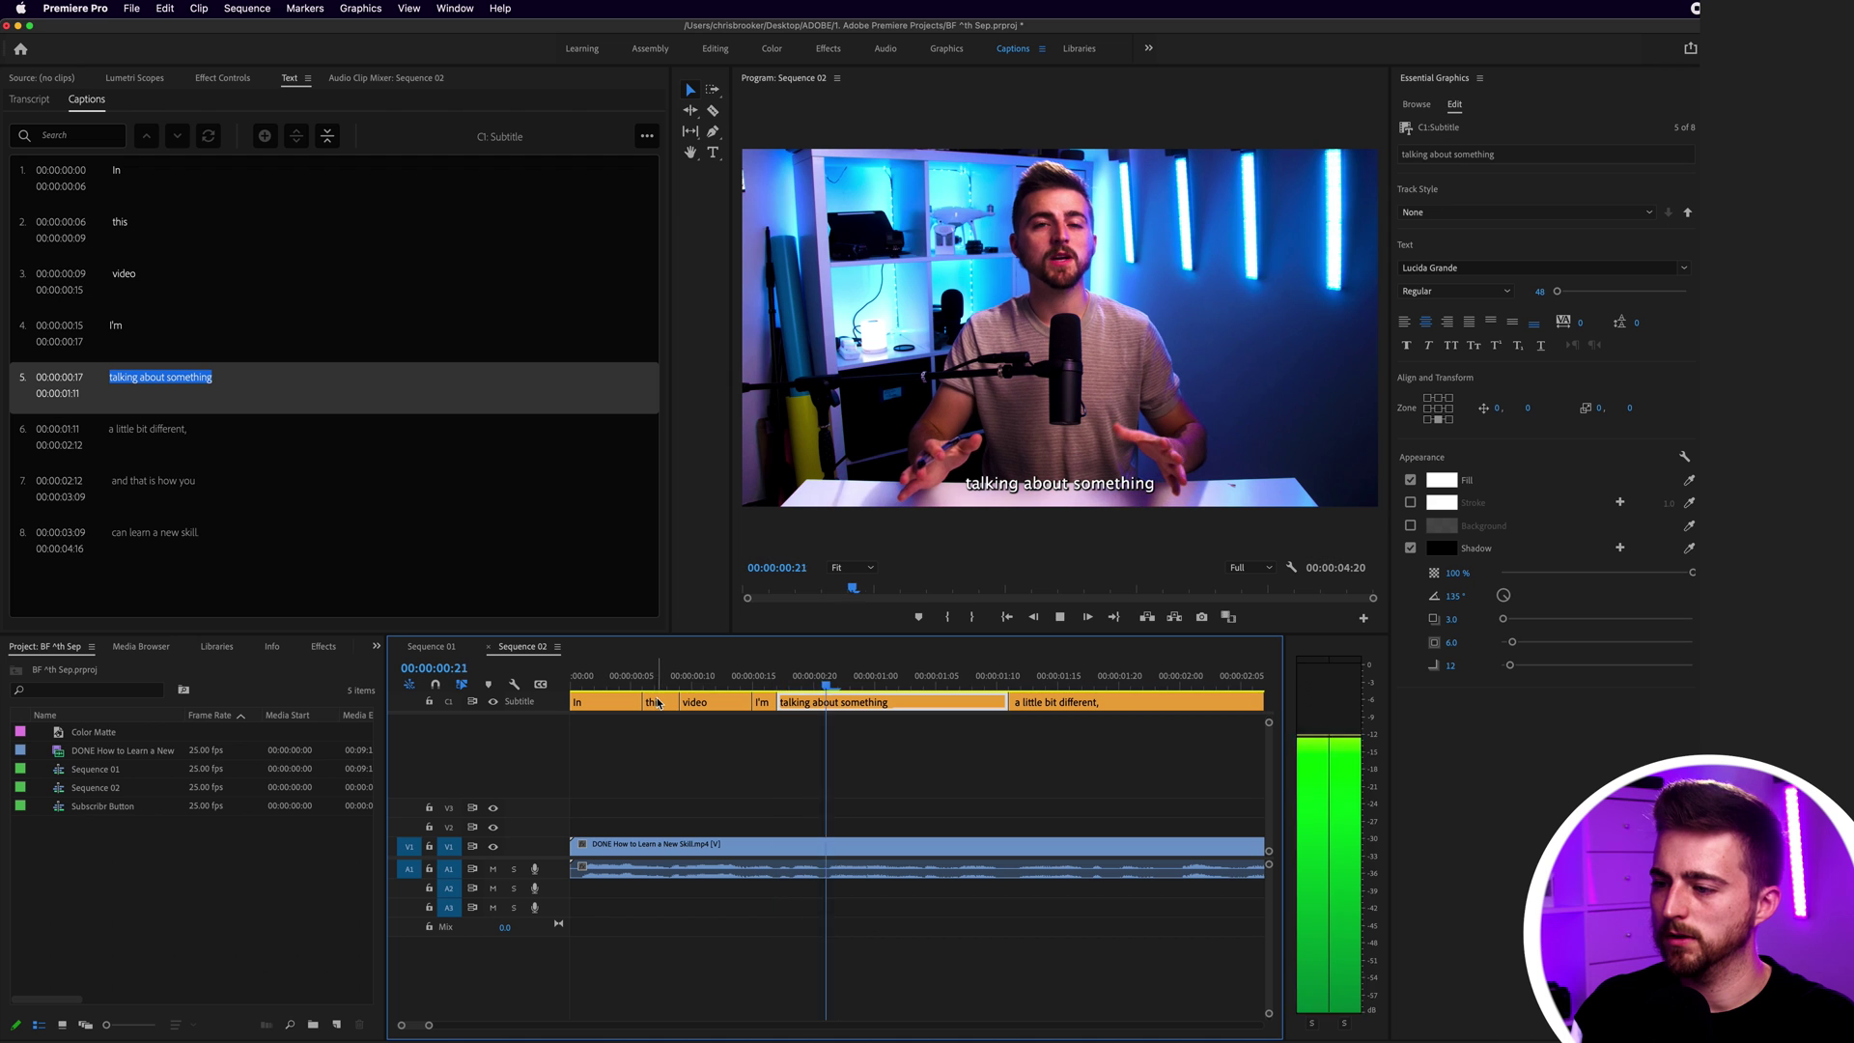
key("space")
key("XF86AudioLowerVolume")
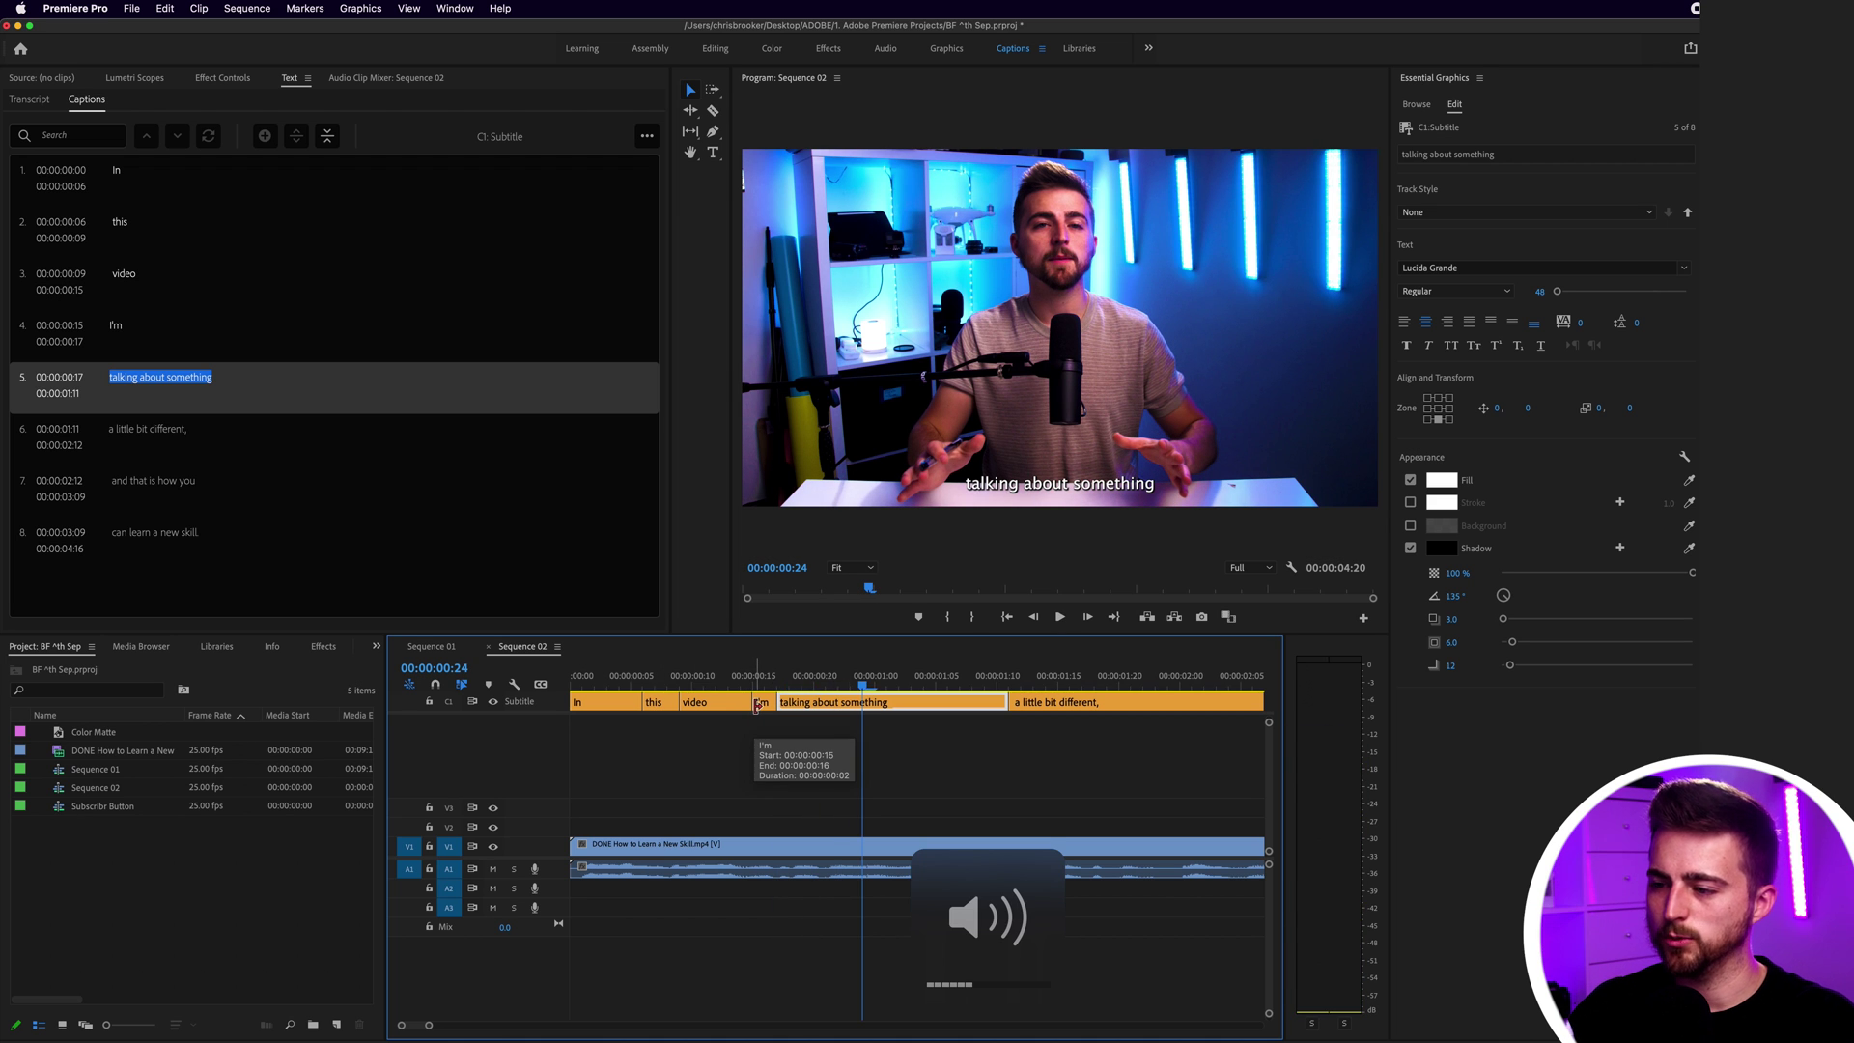
key("c")
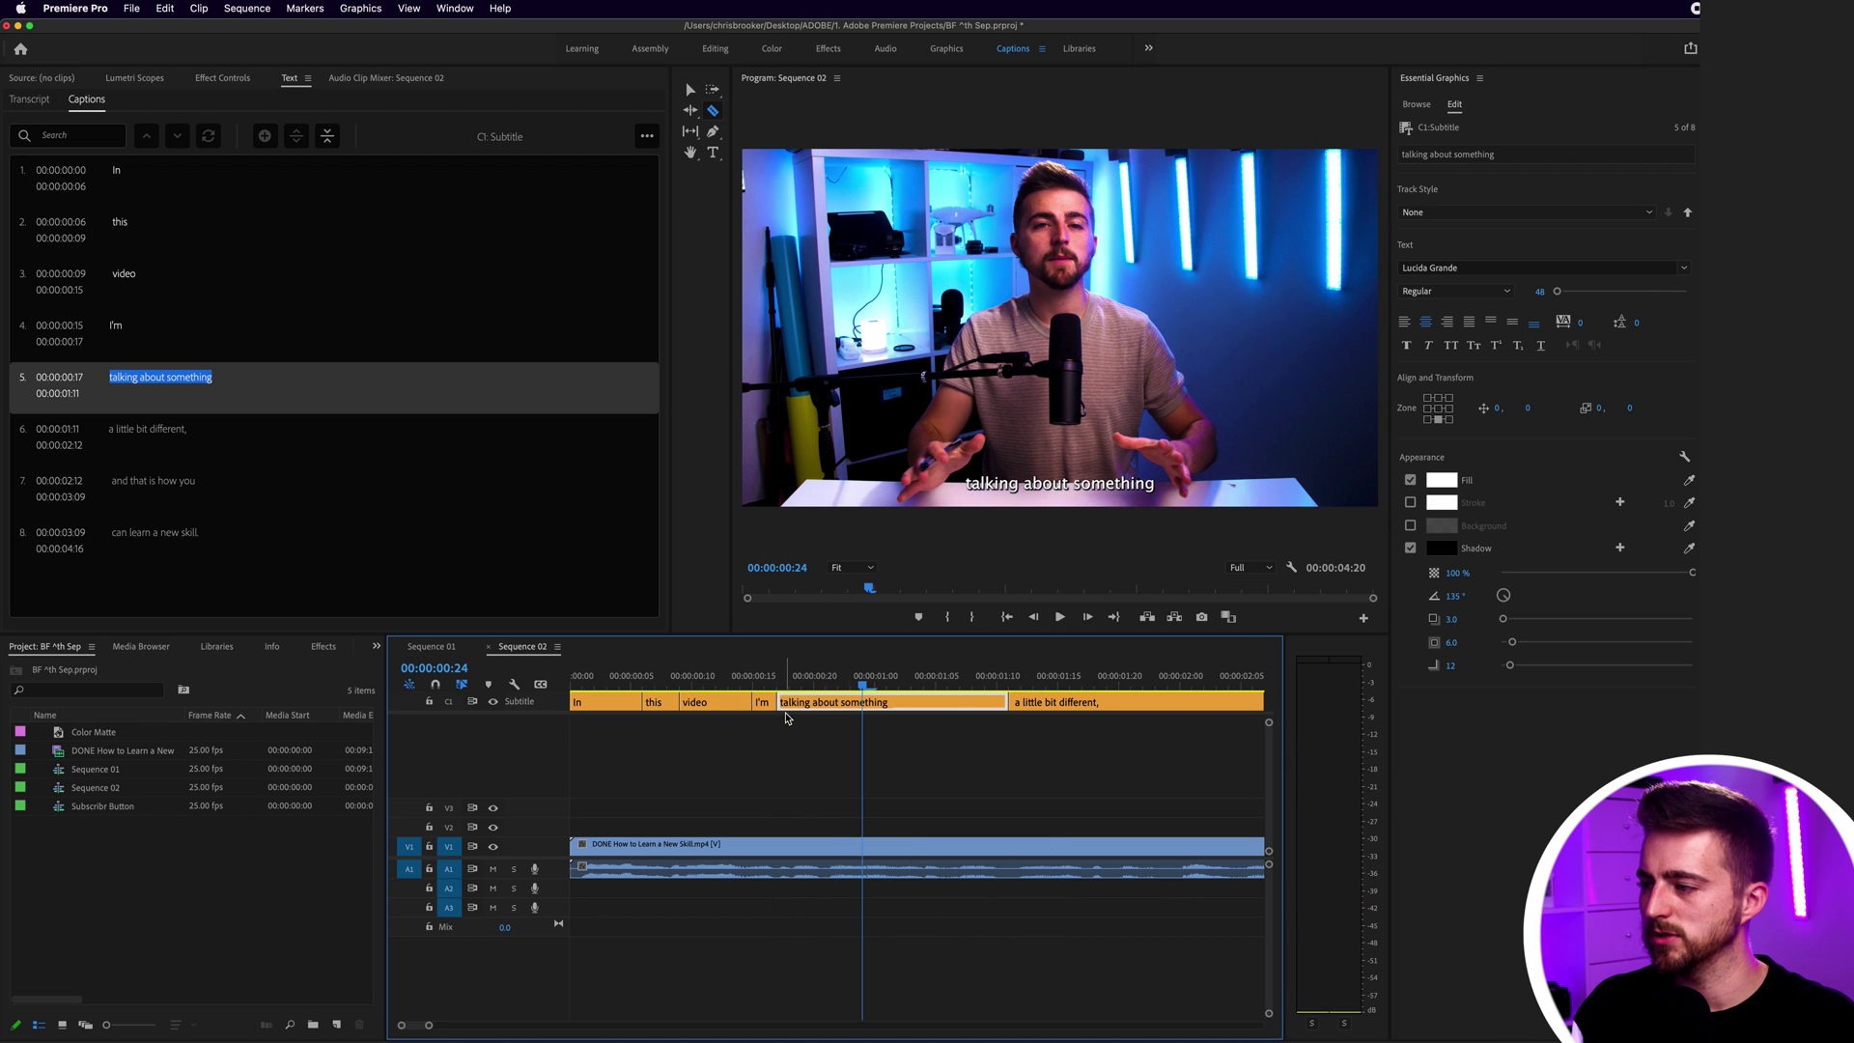
left_click(864, 702)
key("v")
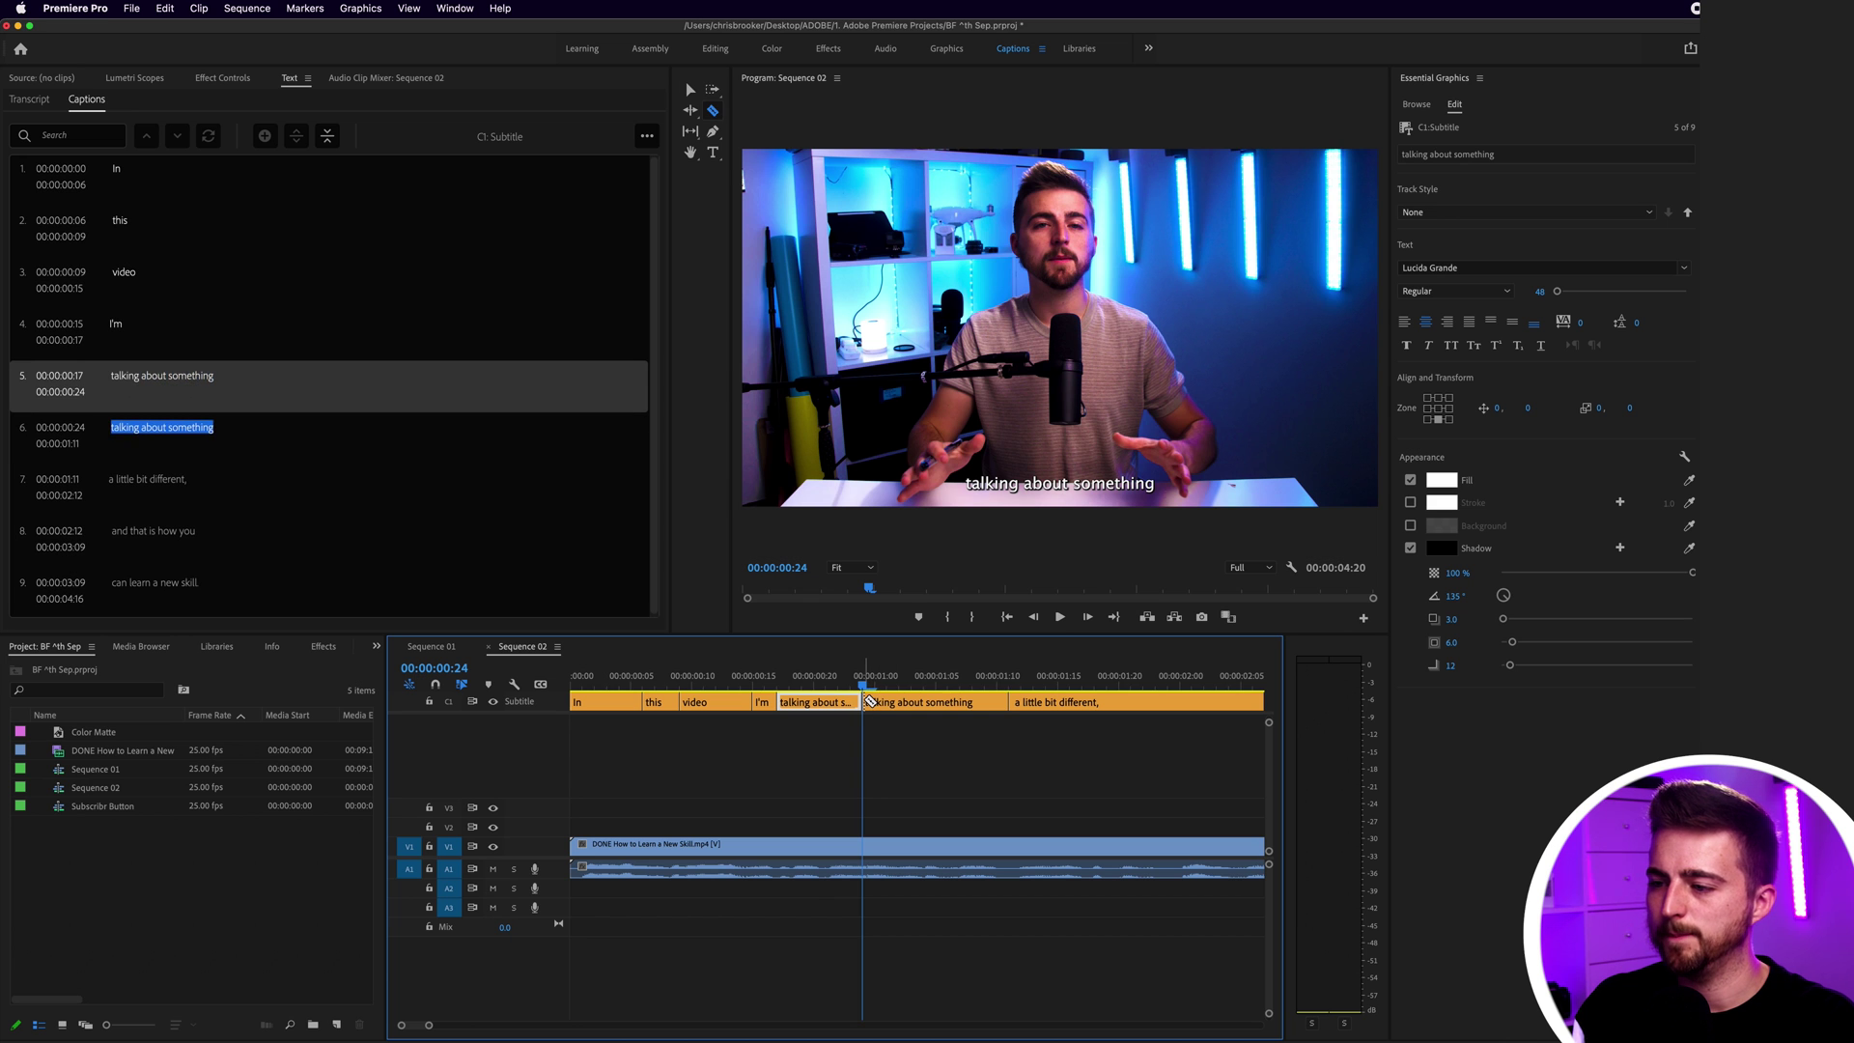
left_click(826, 680)
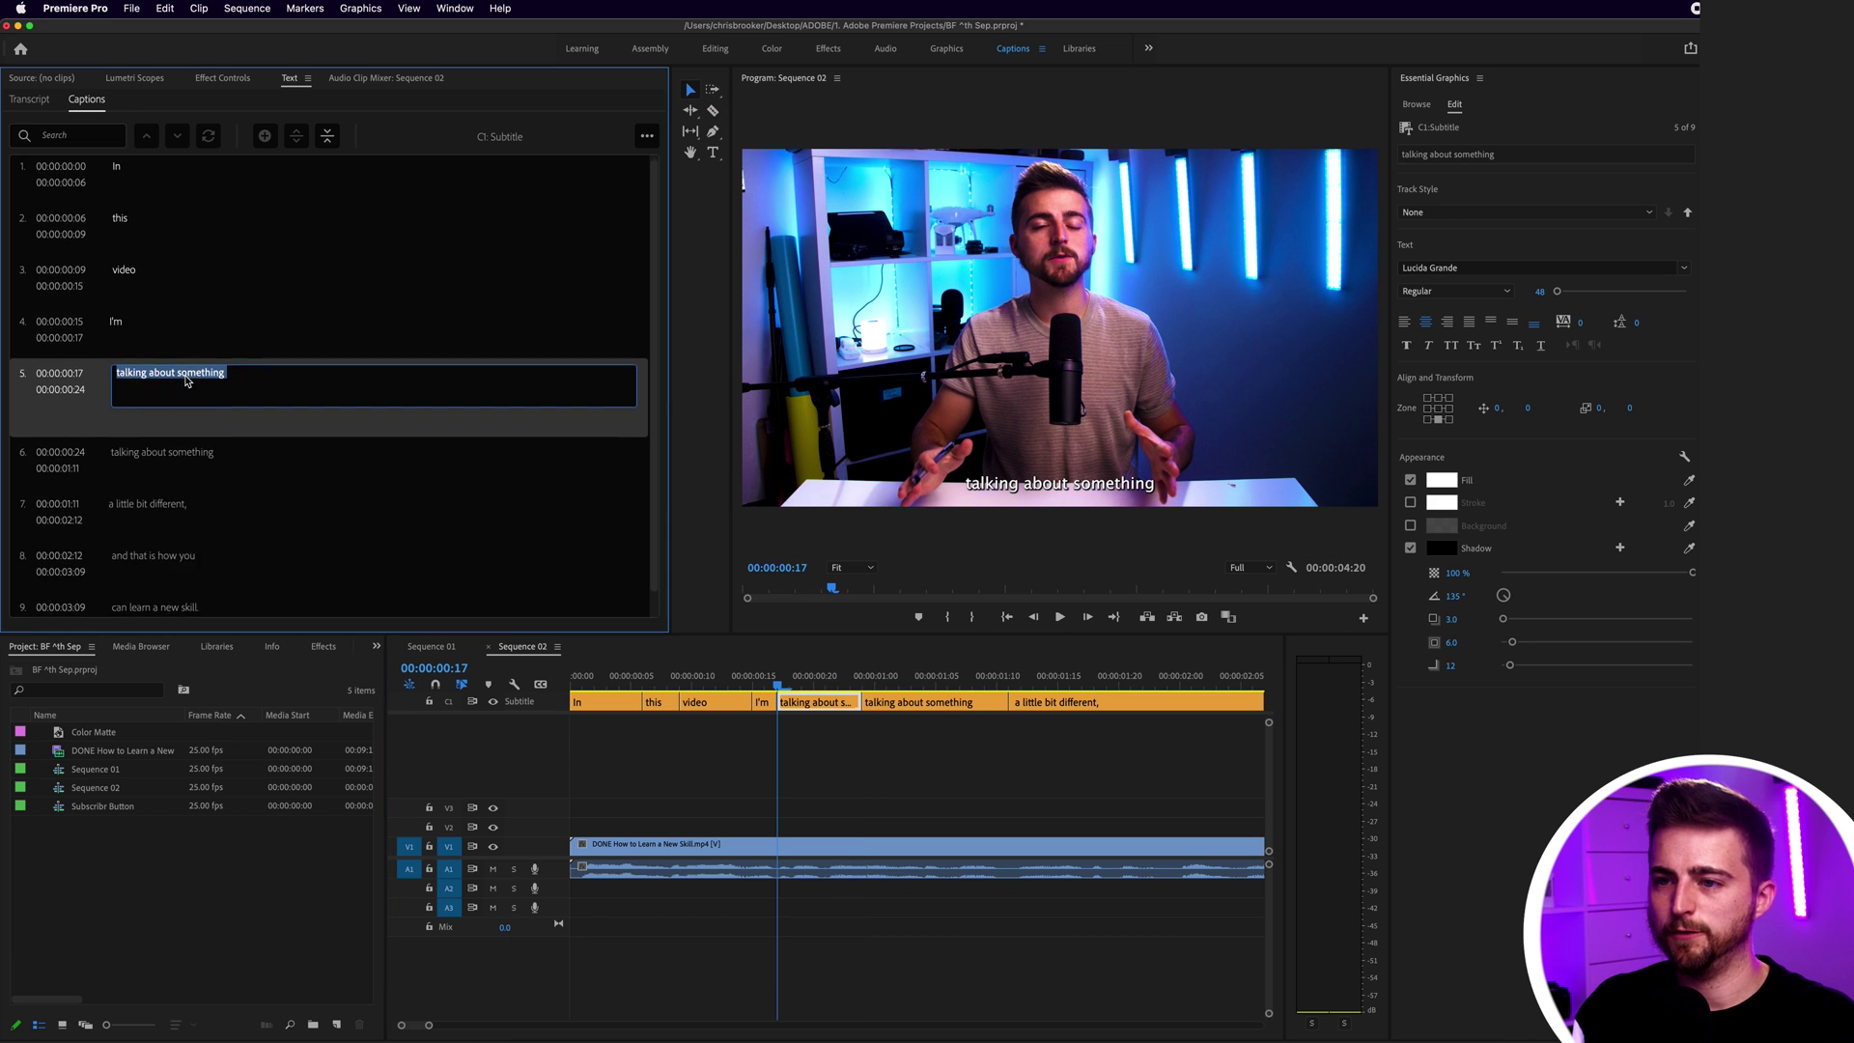
type("talking")
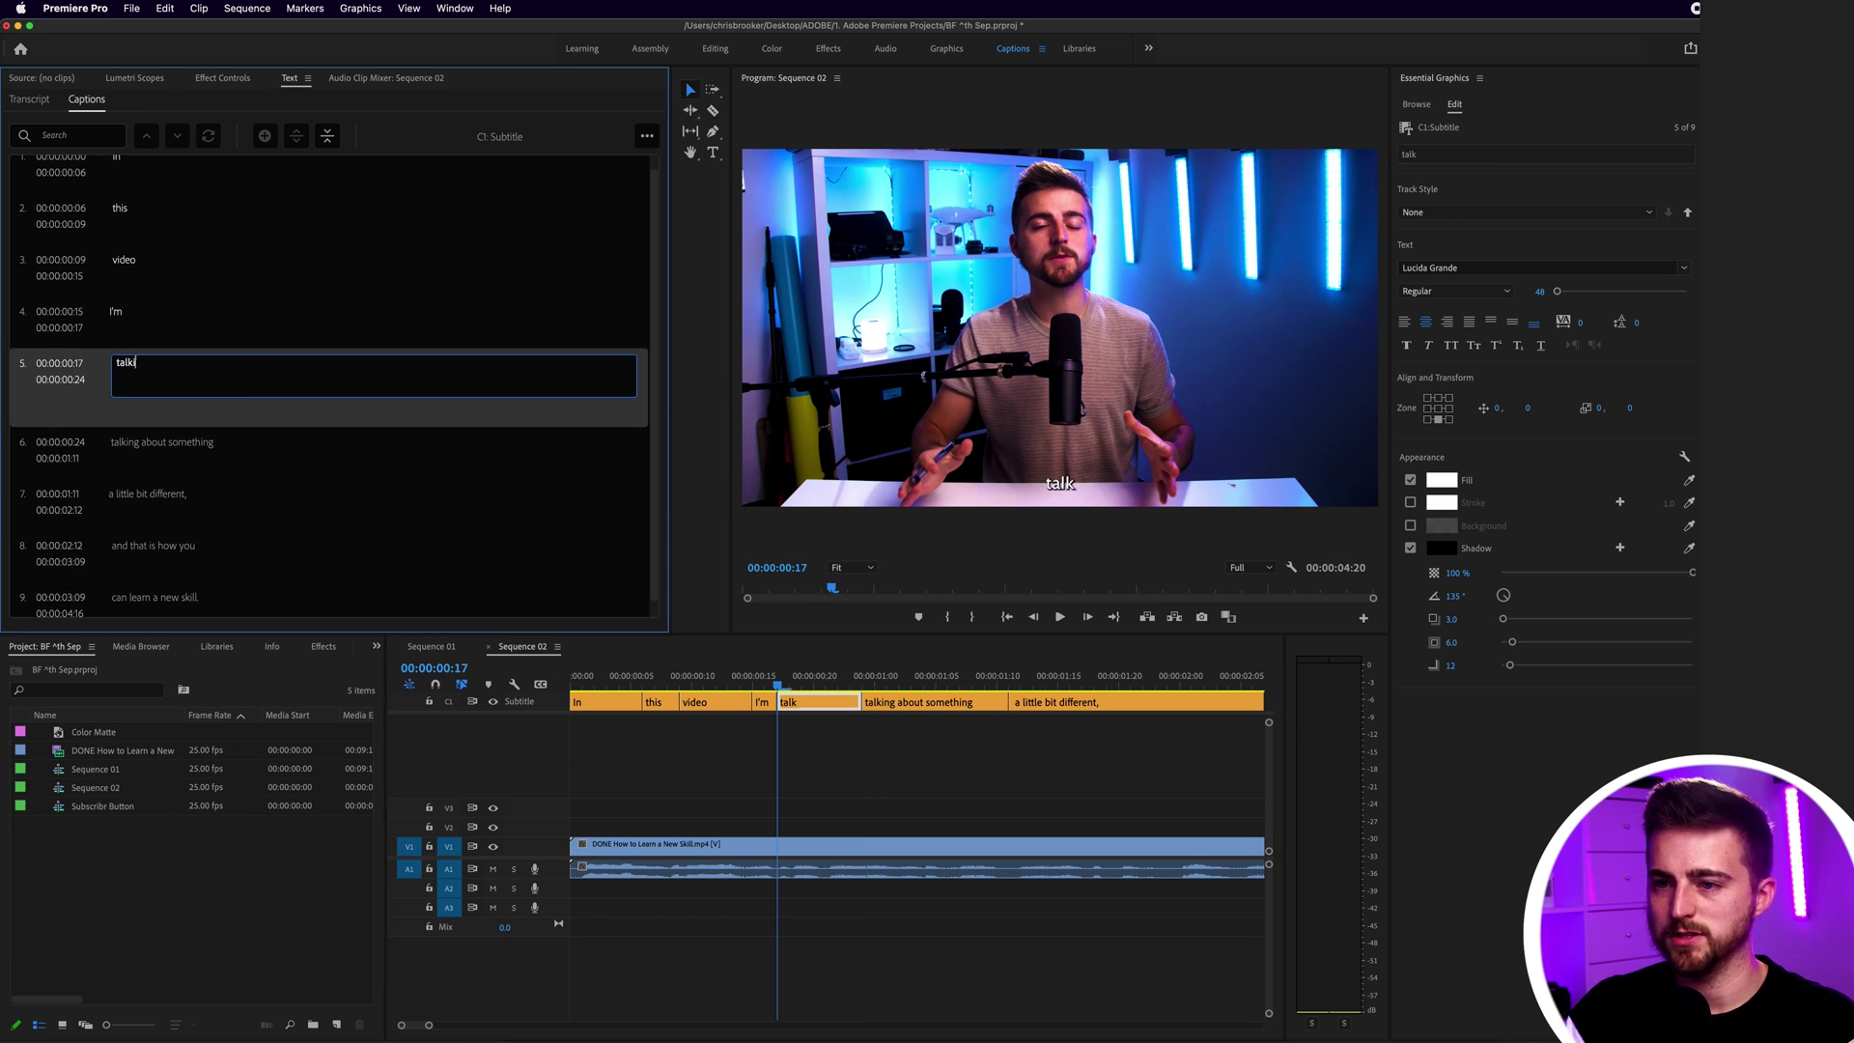
left_click(872, 800)
Step: Split the remainder into two captions reading 'about' and 'something'
key("space")
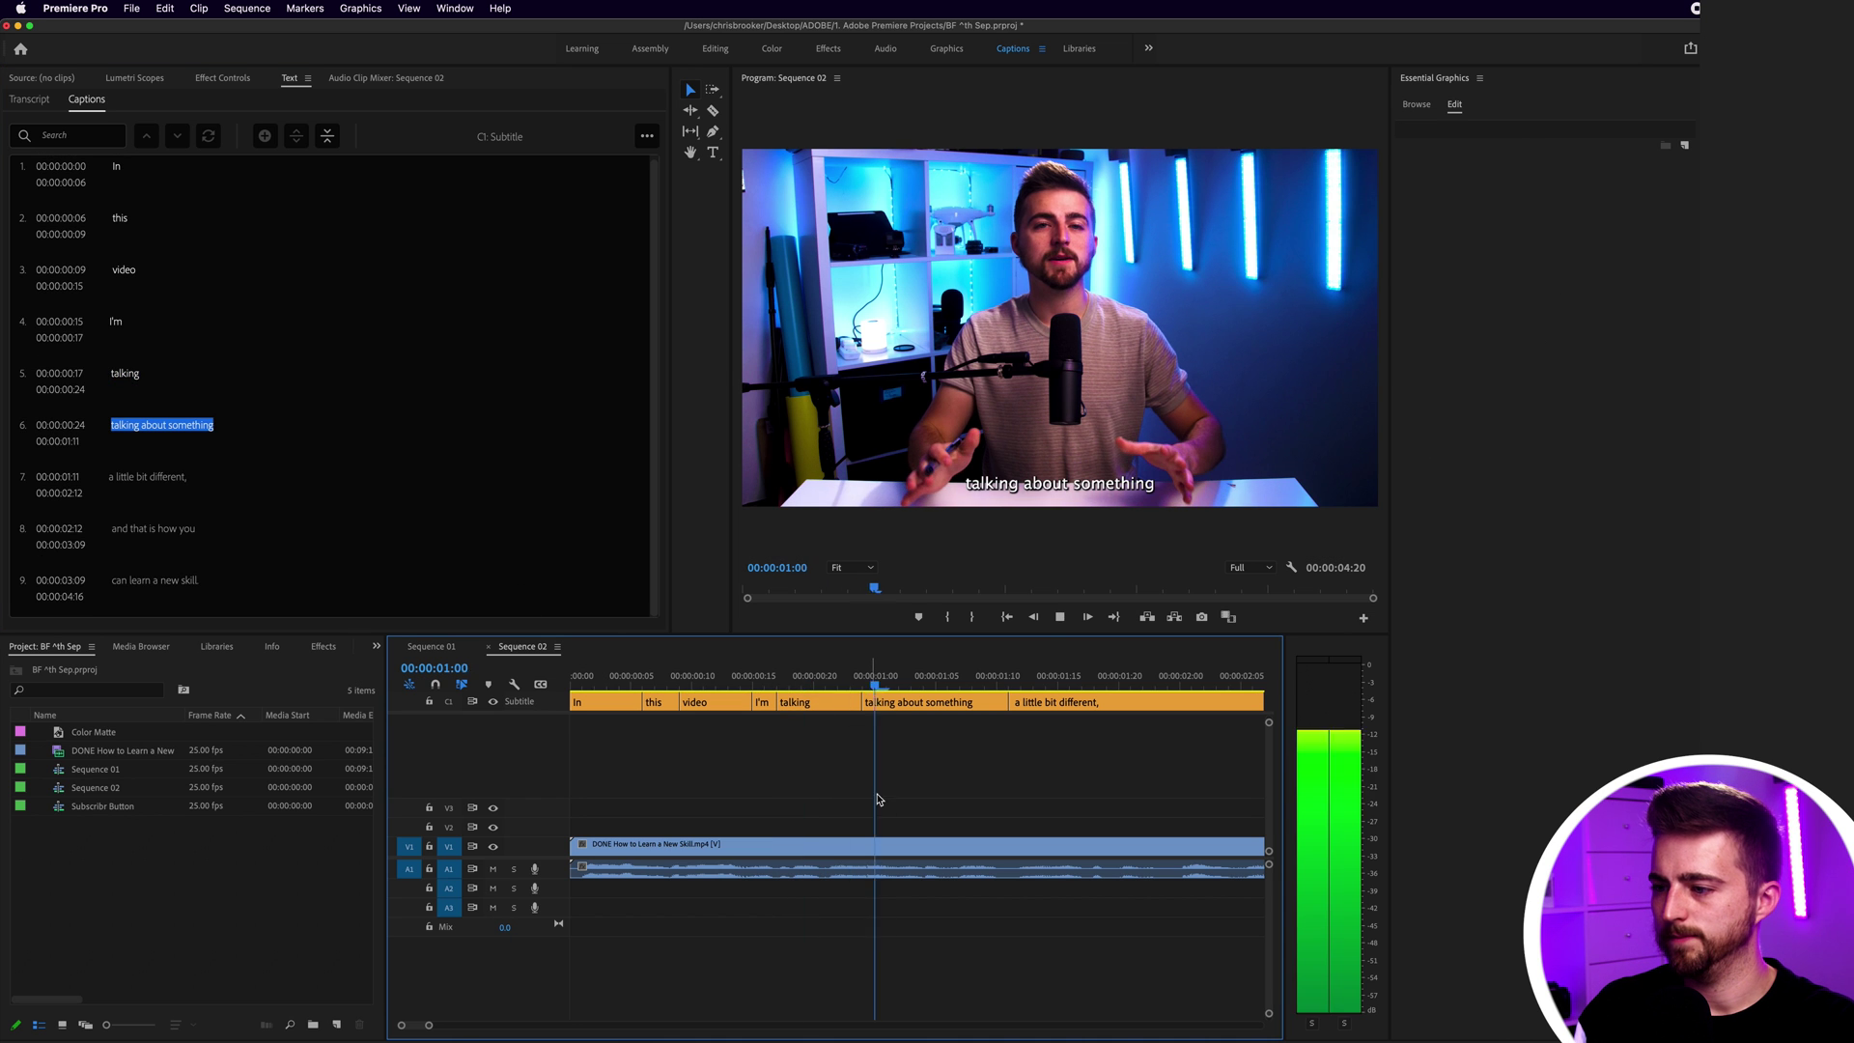
key("super+k")
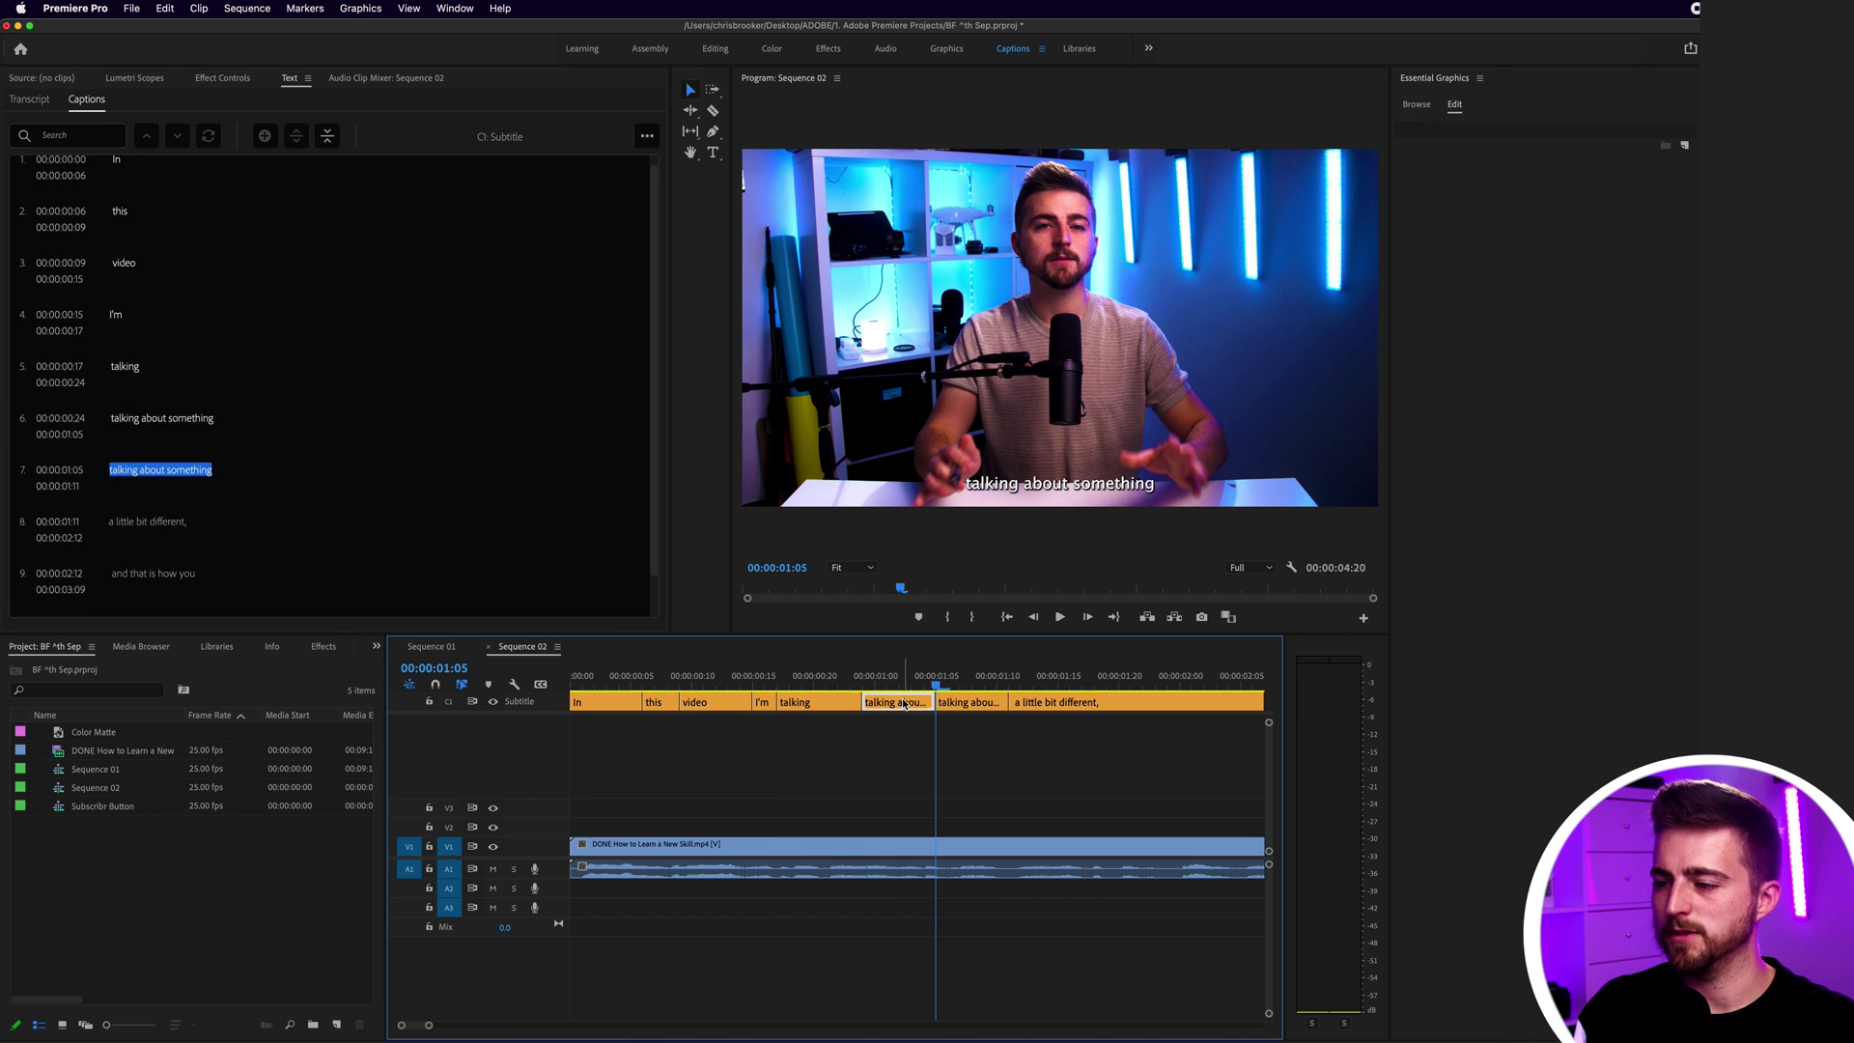
left_click(160, 426)
double_click(160, 372)
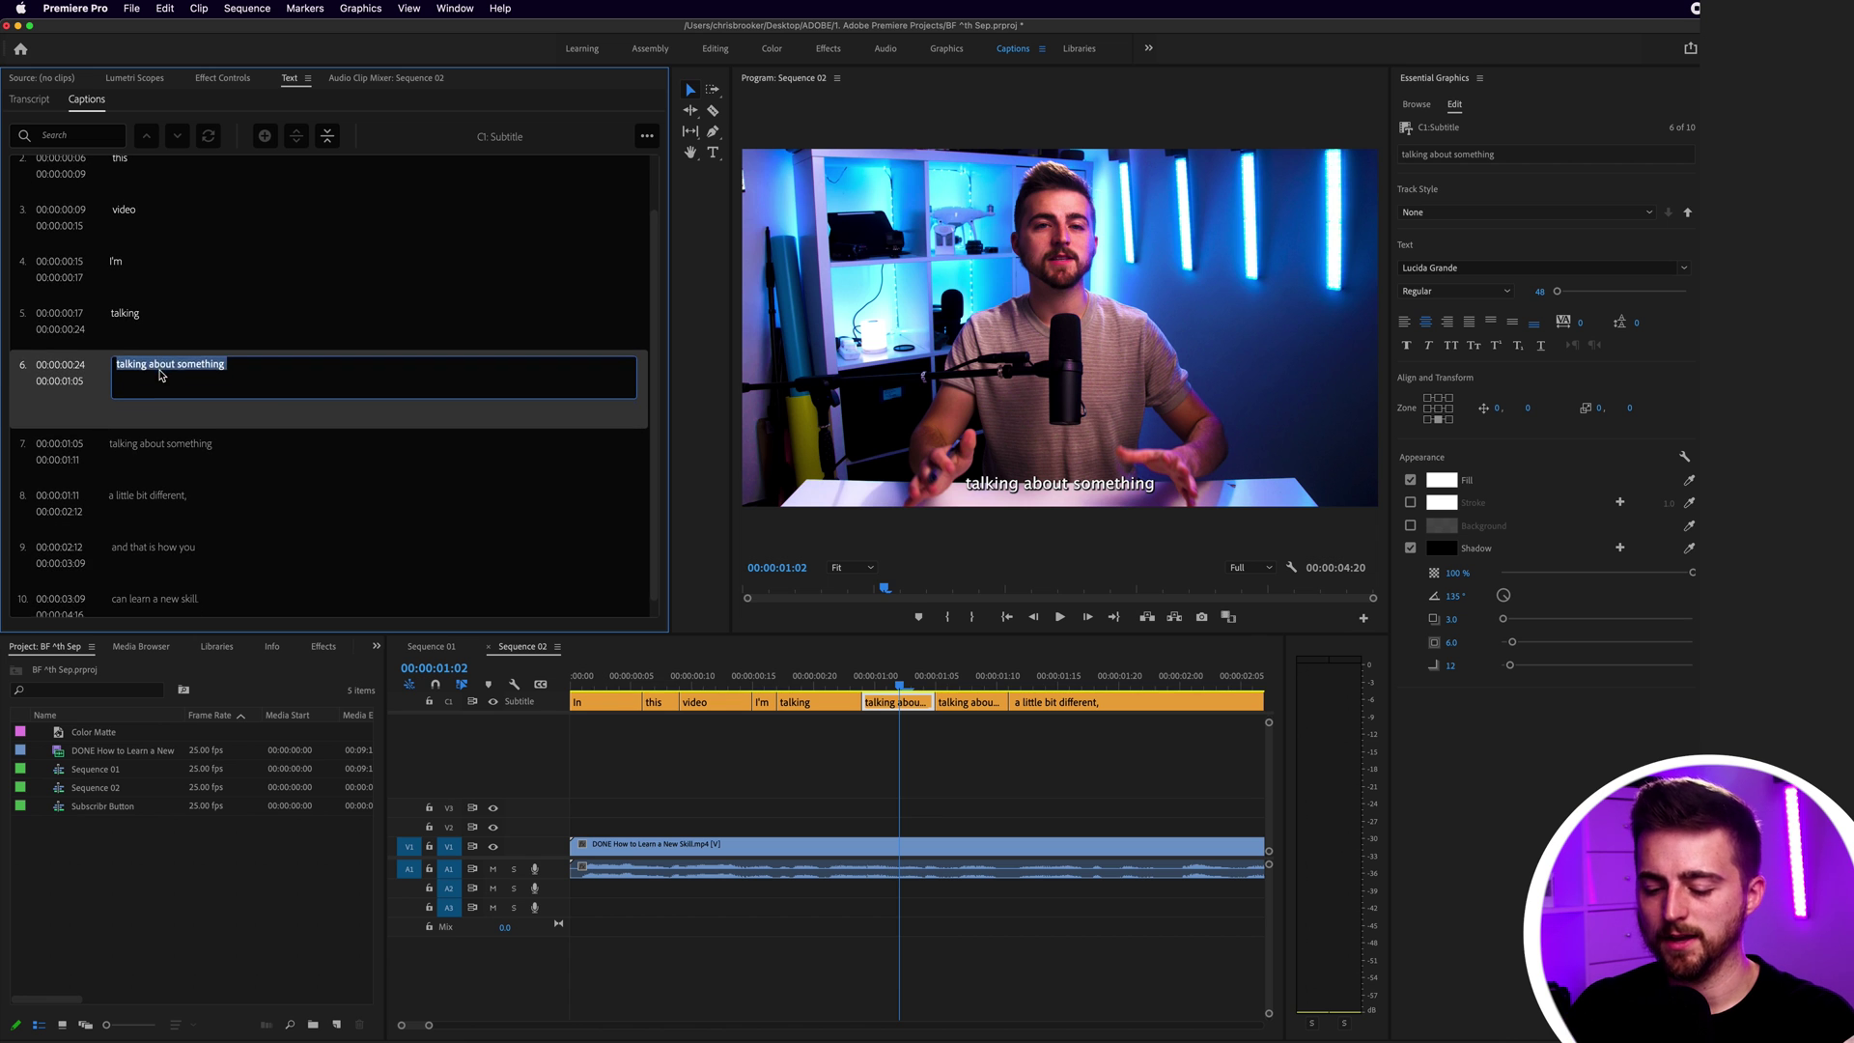
type("about")
key("Tab")
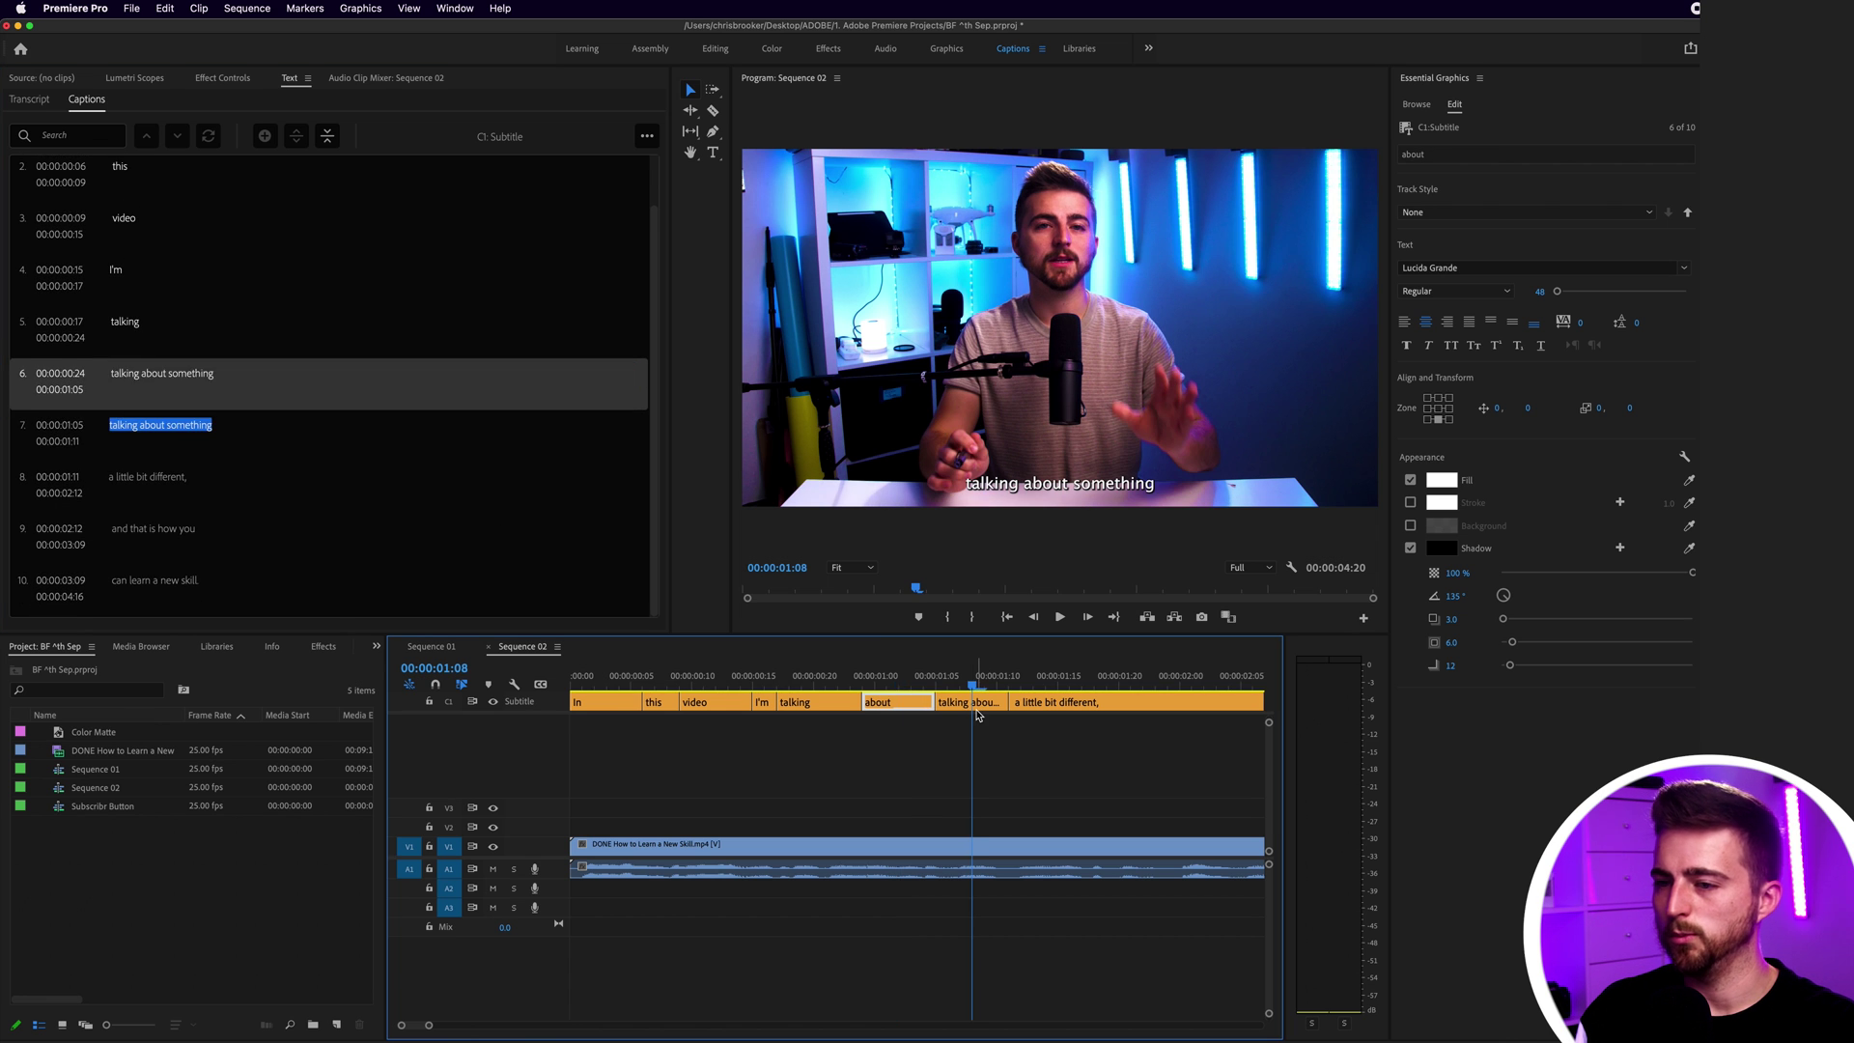
double_click(183, 425)
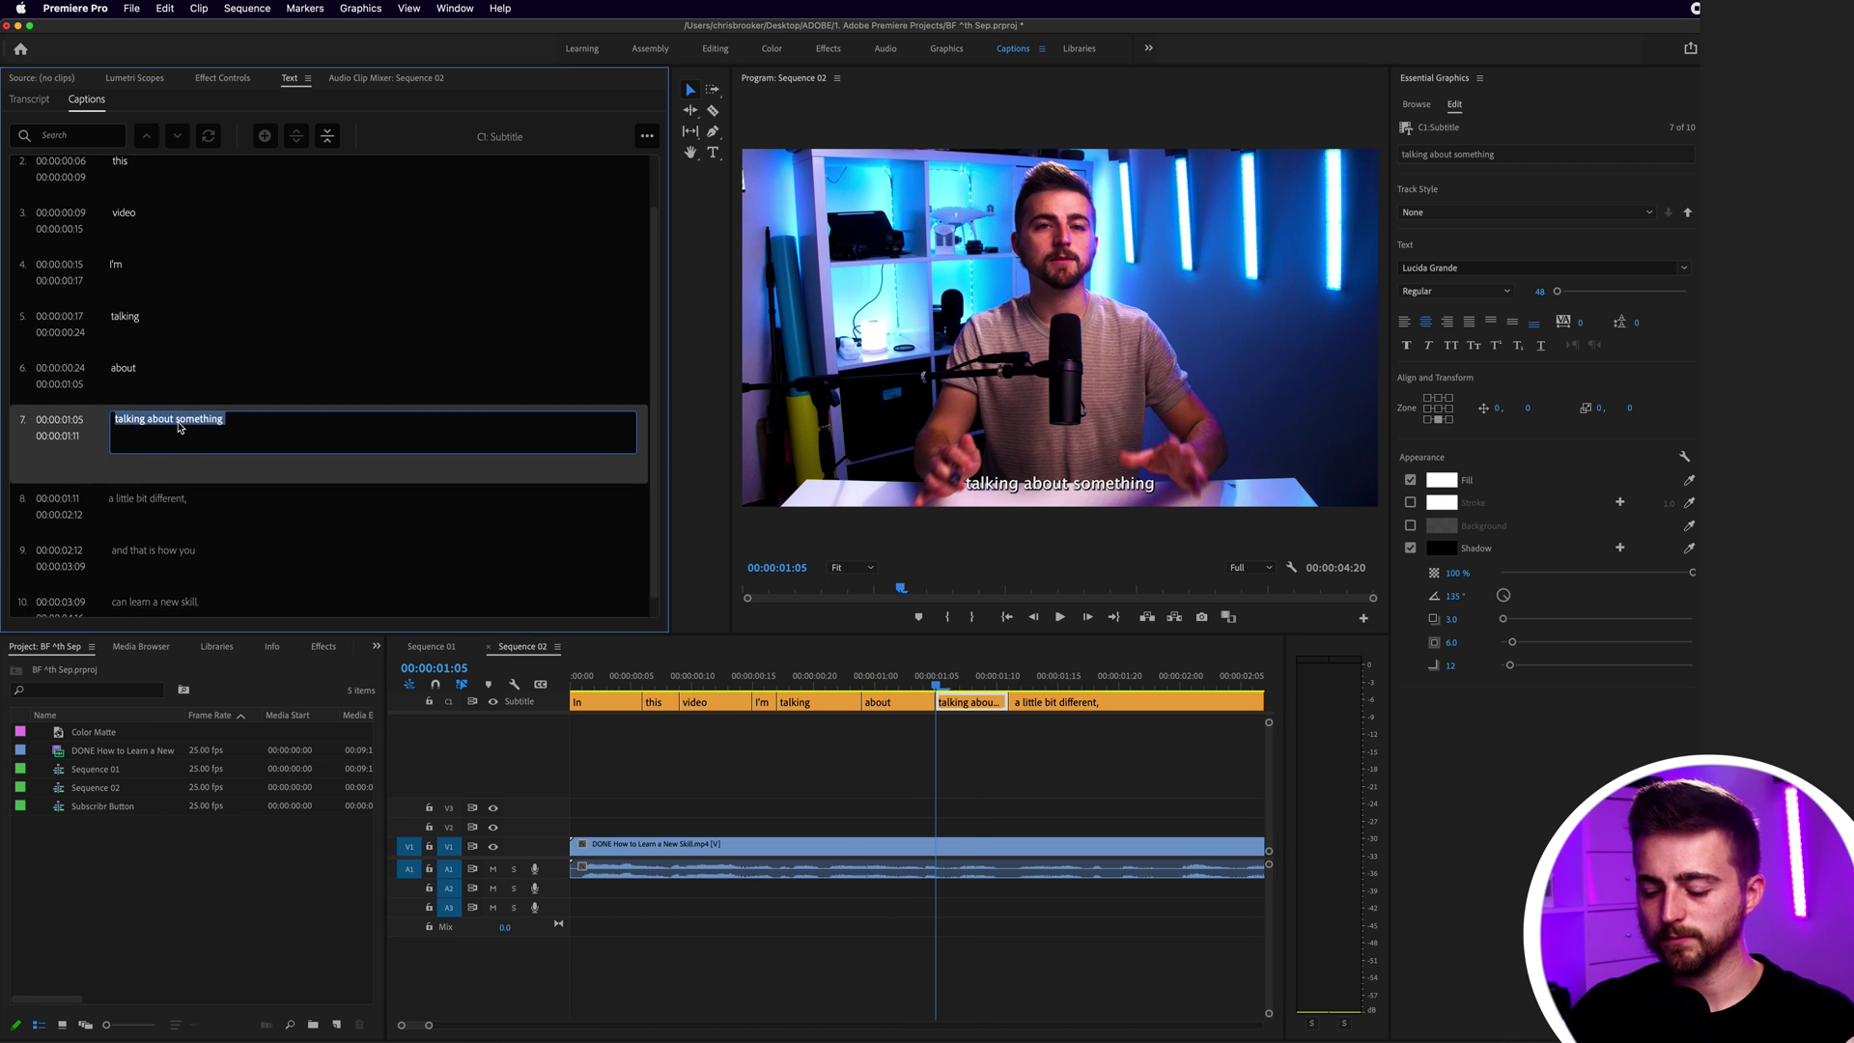
type("something")
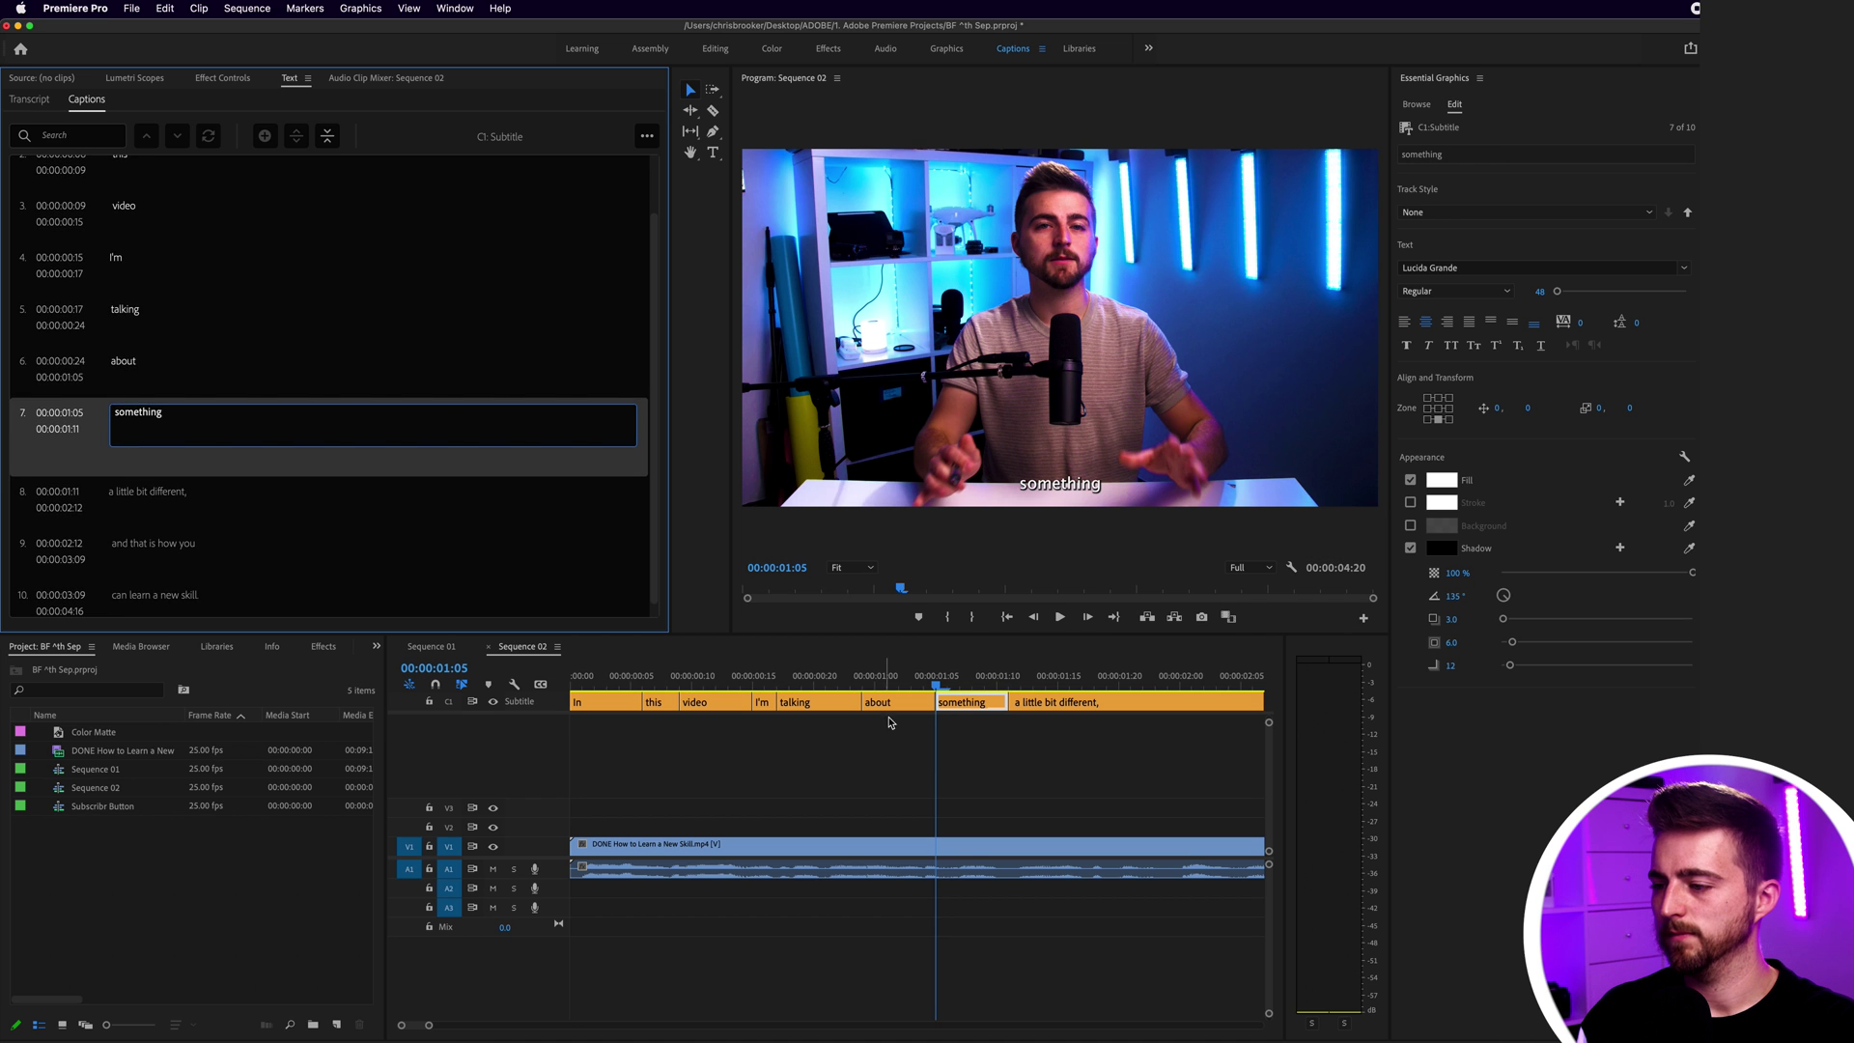
key("Tab")
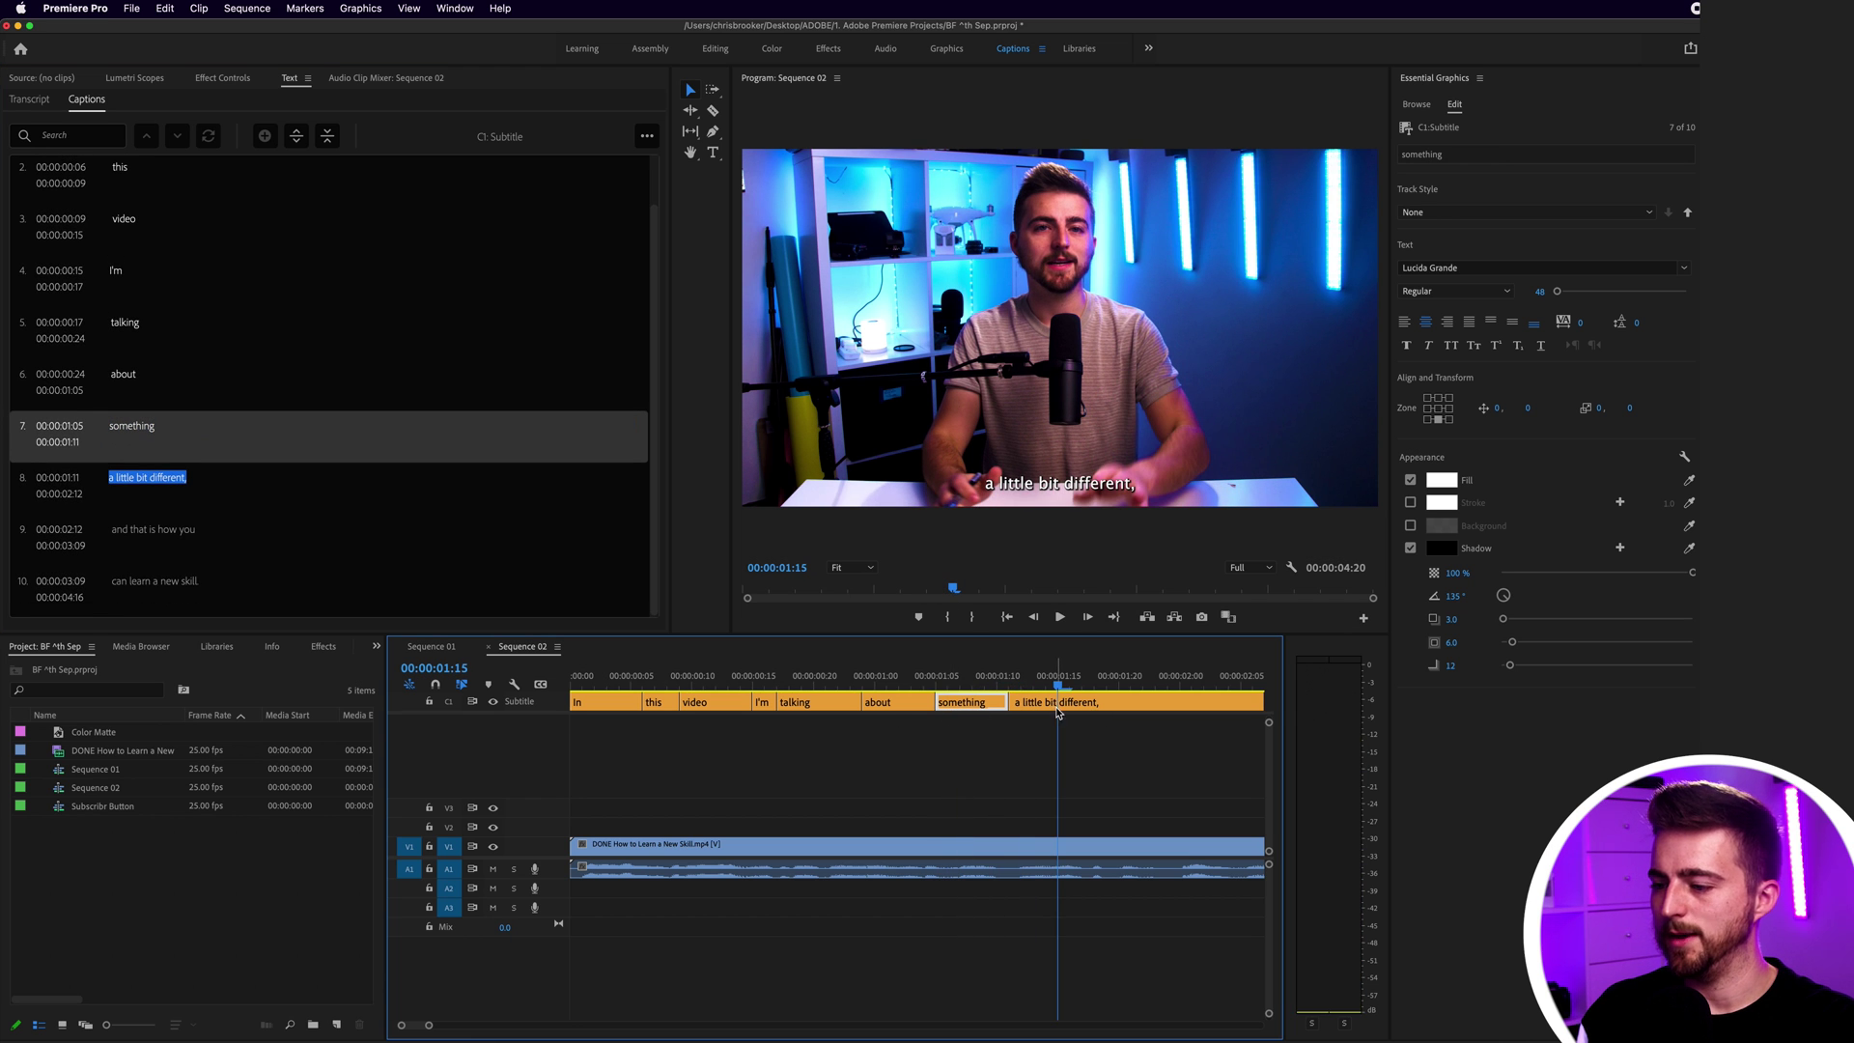
Step: Cut 'a little bit different' at 01:15 and 01:22 and retype the first piece as 'a'
key("c")
scroll(1011, 745, "right", 3)
left_click(918, 701)
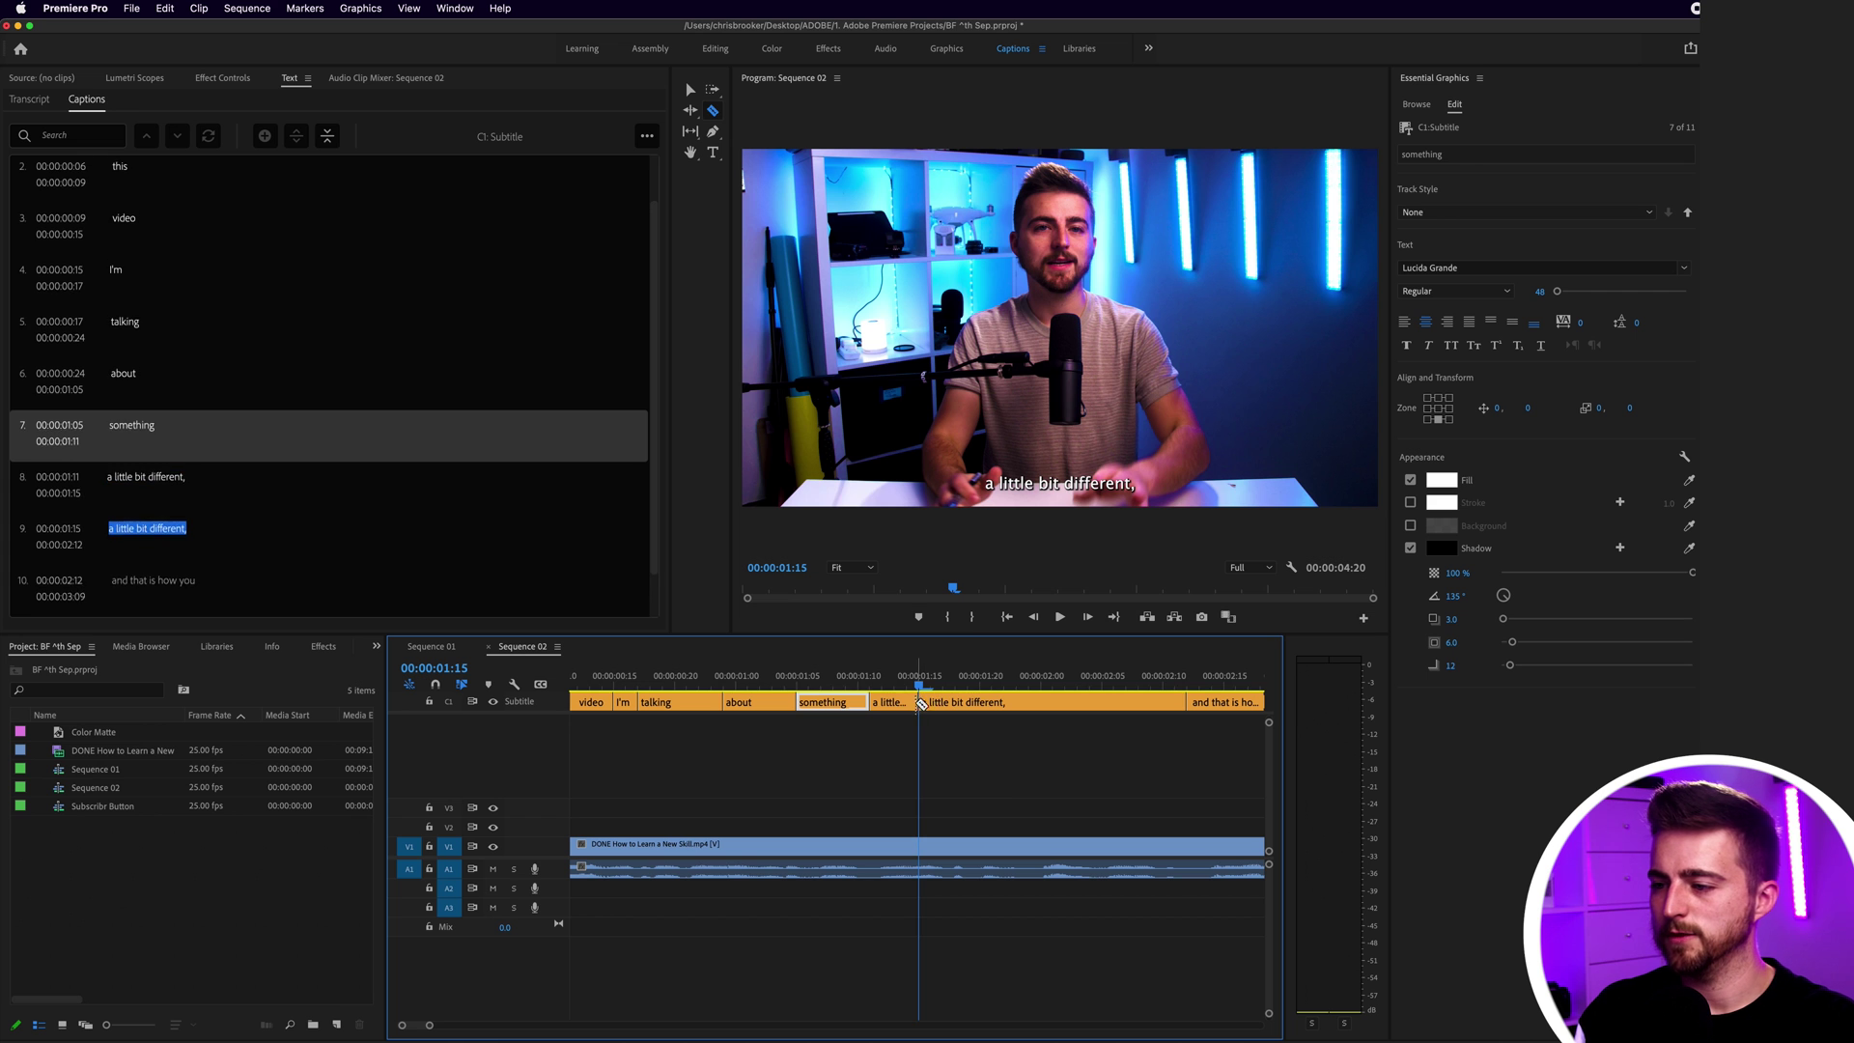
left_click(1004, 702)
key("v")
double_click(893, 701)
type("a")
key("Tab")
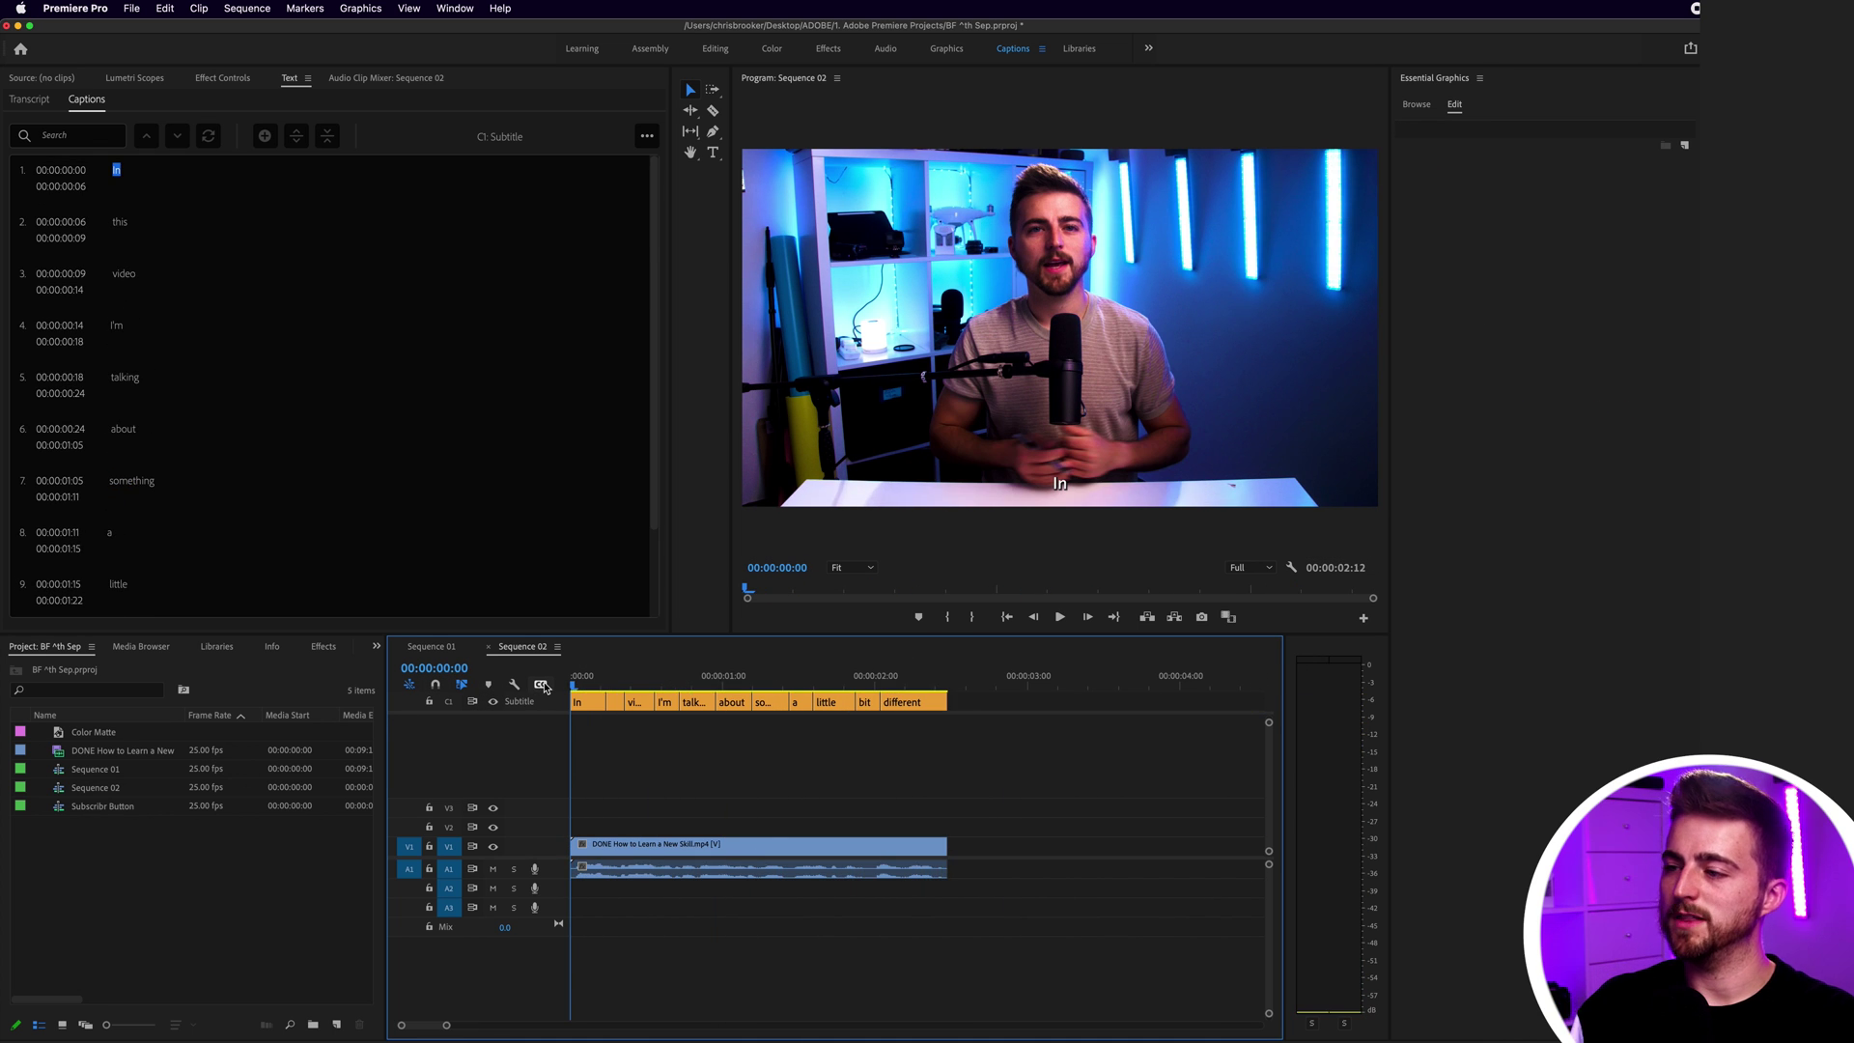
Step: Preview the single-word captions and move the playhead to the 'different' caption
key("space")
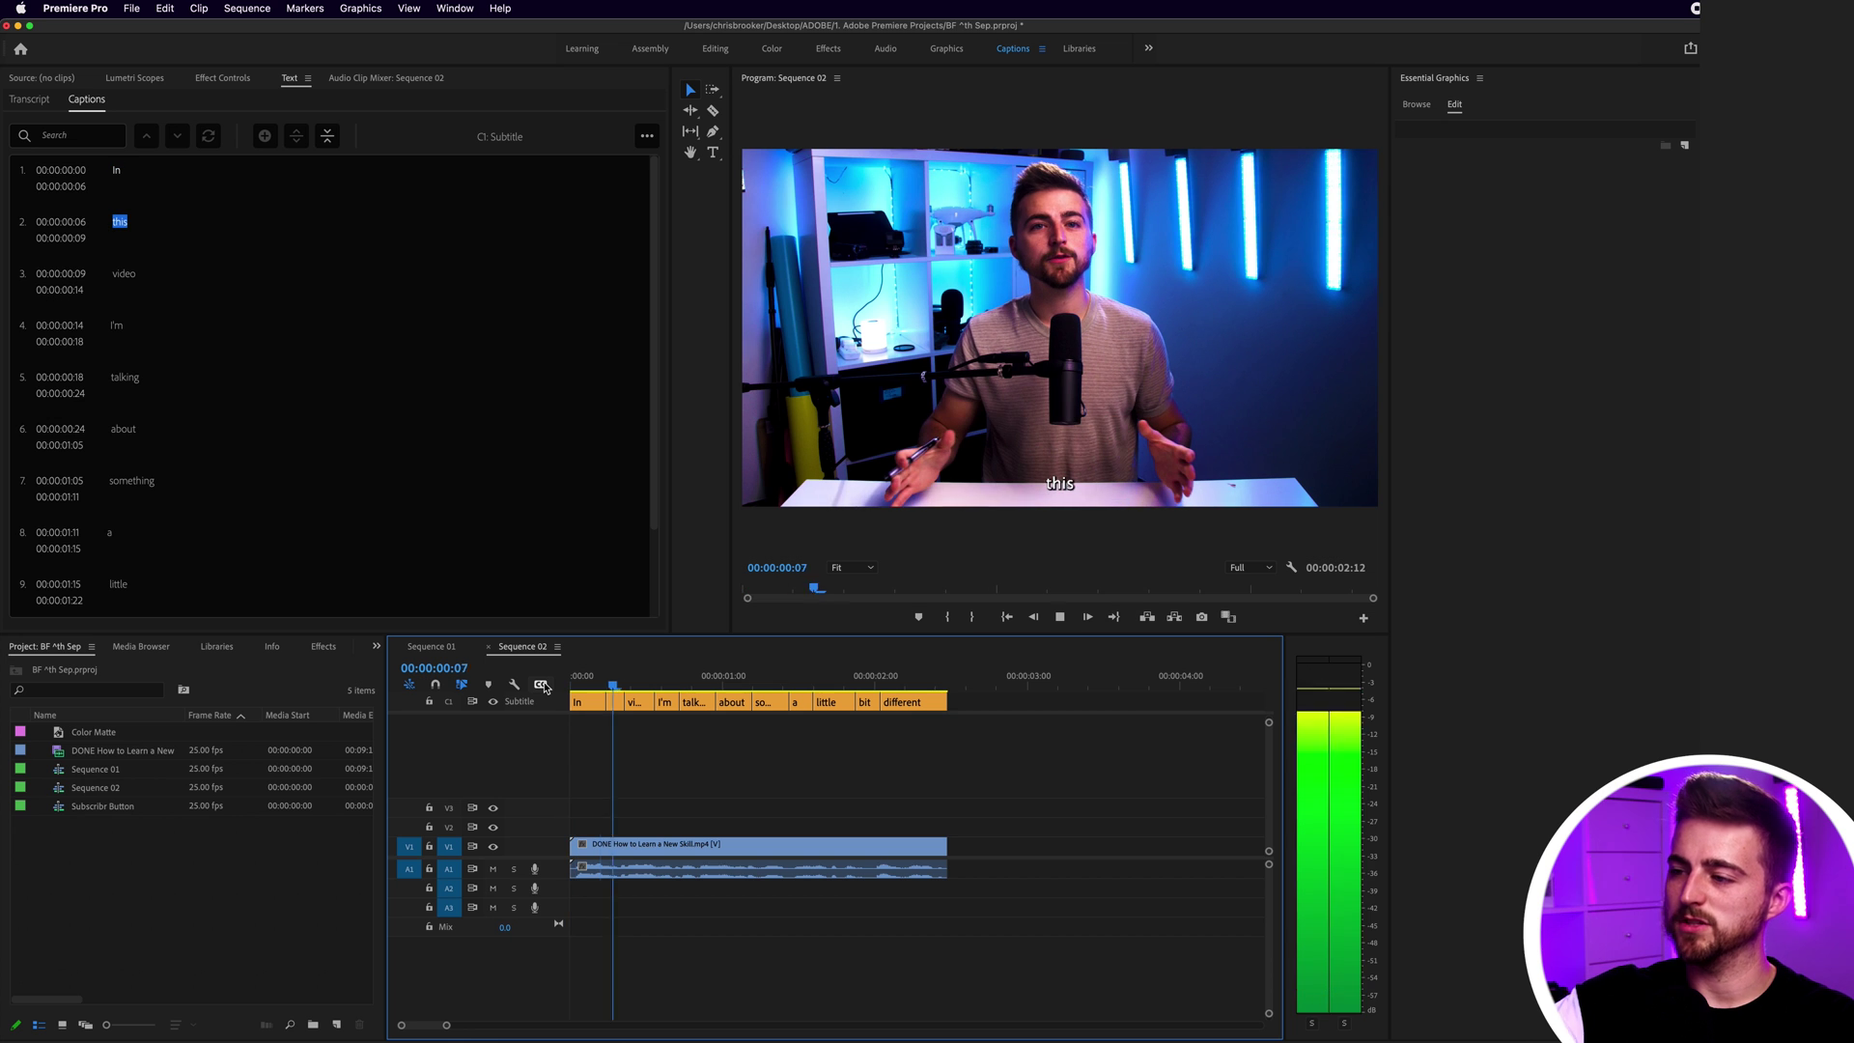
key("space")
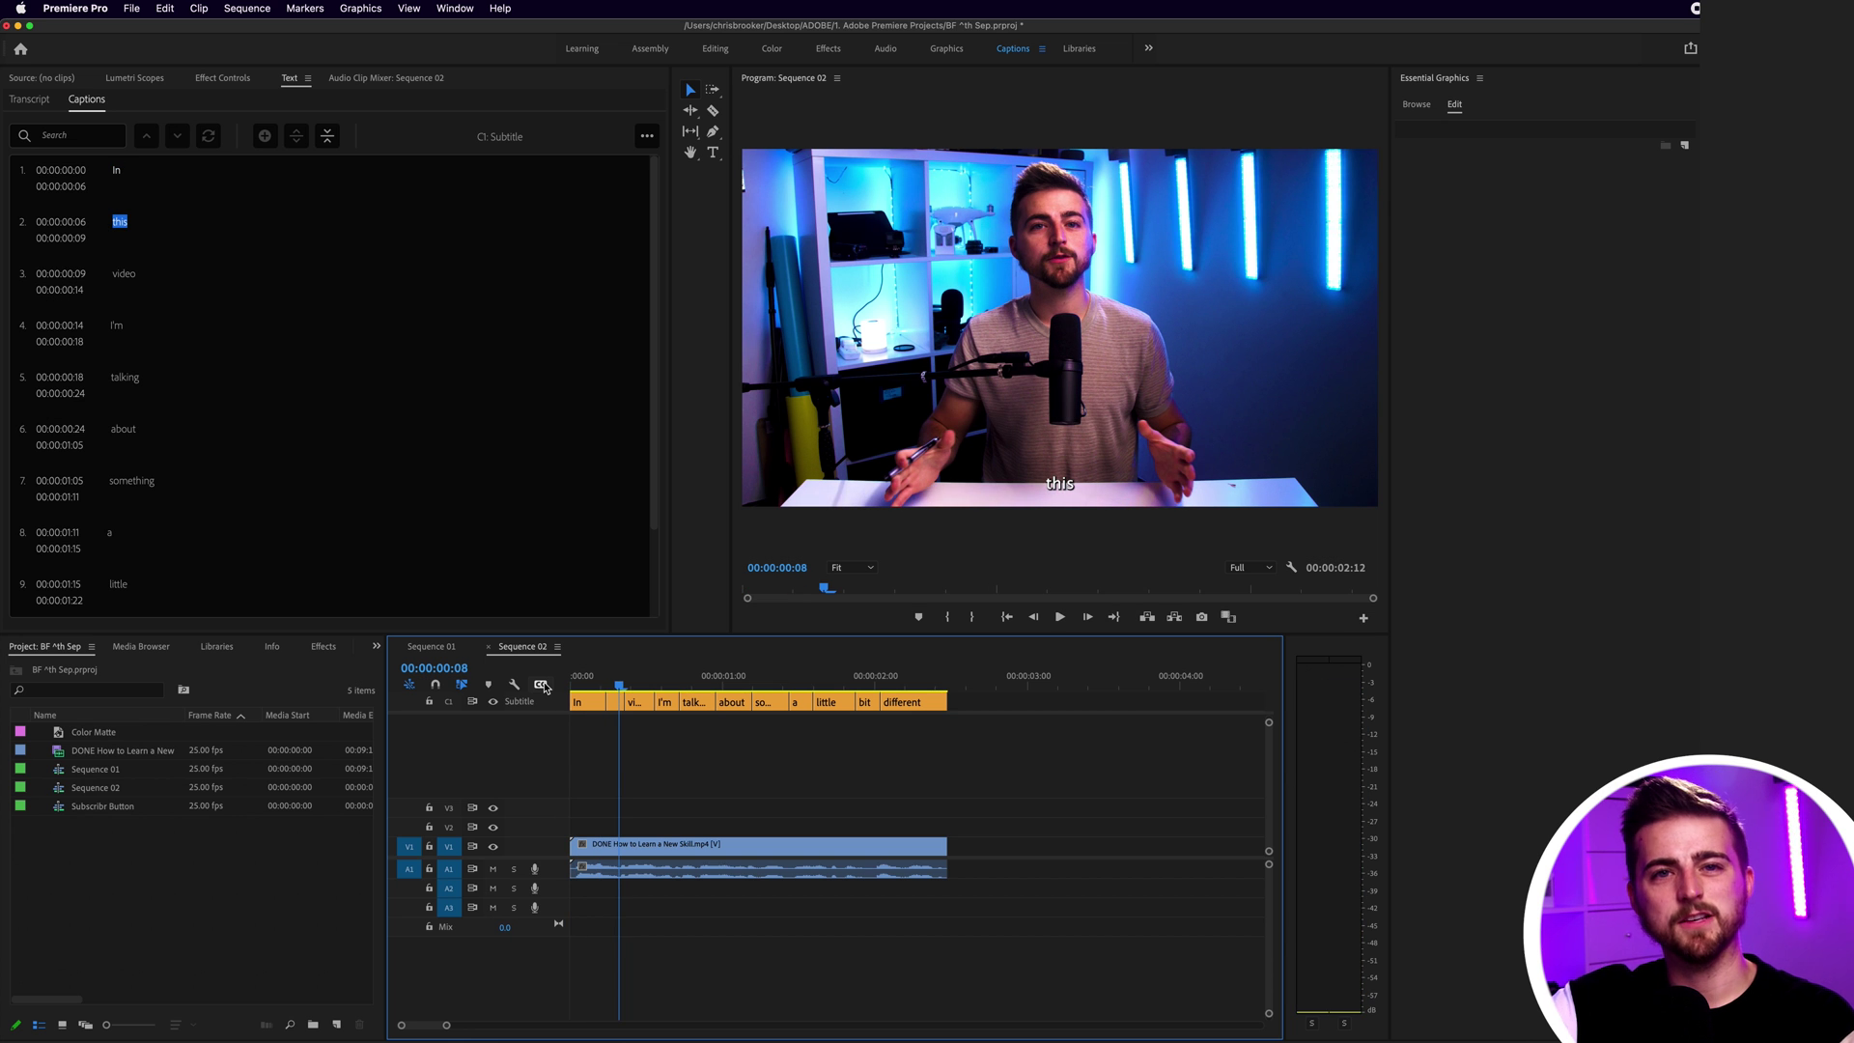
left_click_drag(620, 678, 914, 705)
Step: Set the 'different' caption's font to Montserrat Black
left_click(914, 704)
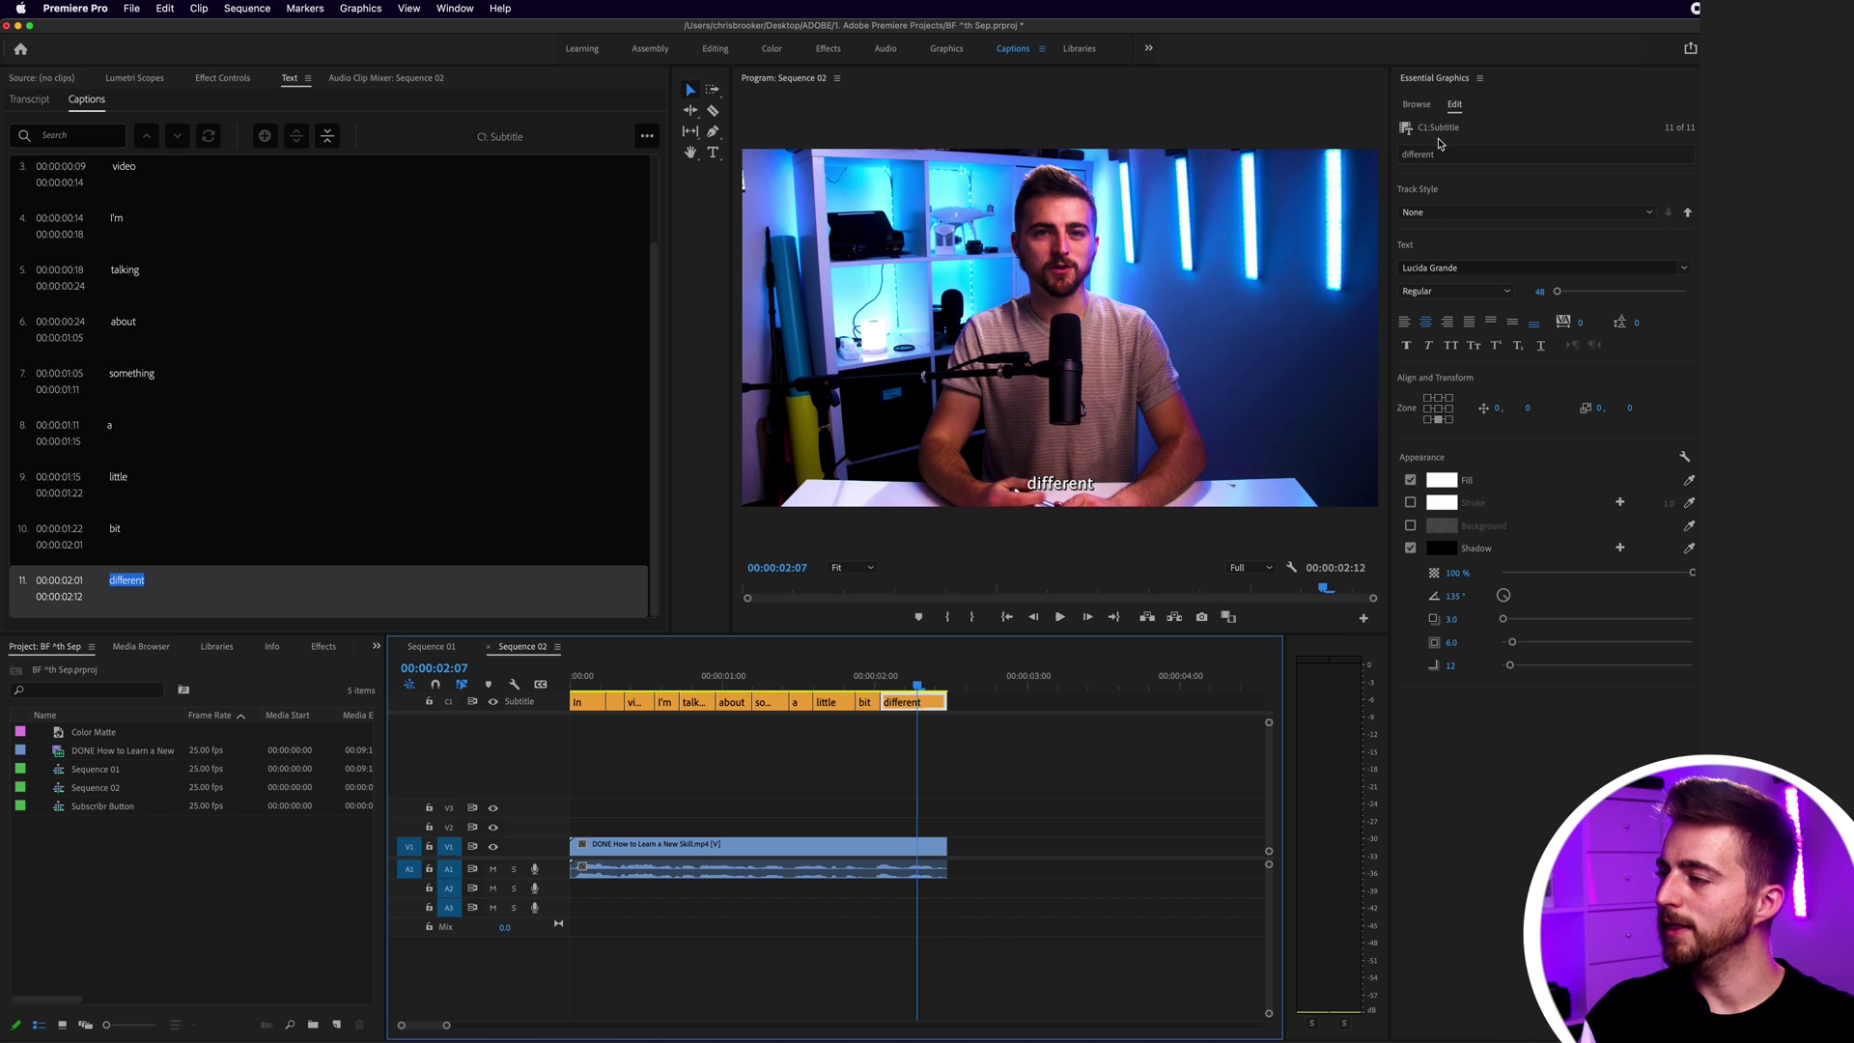
left_click(1434, 268)
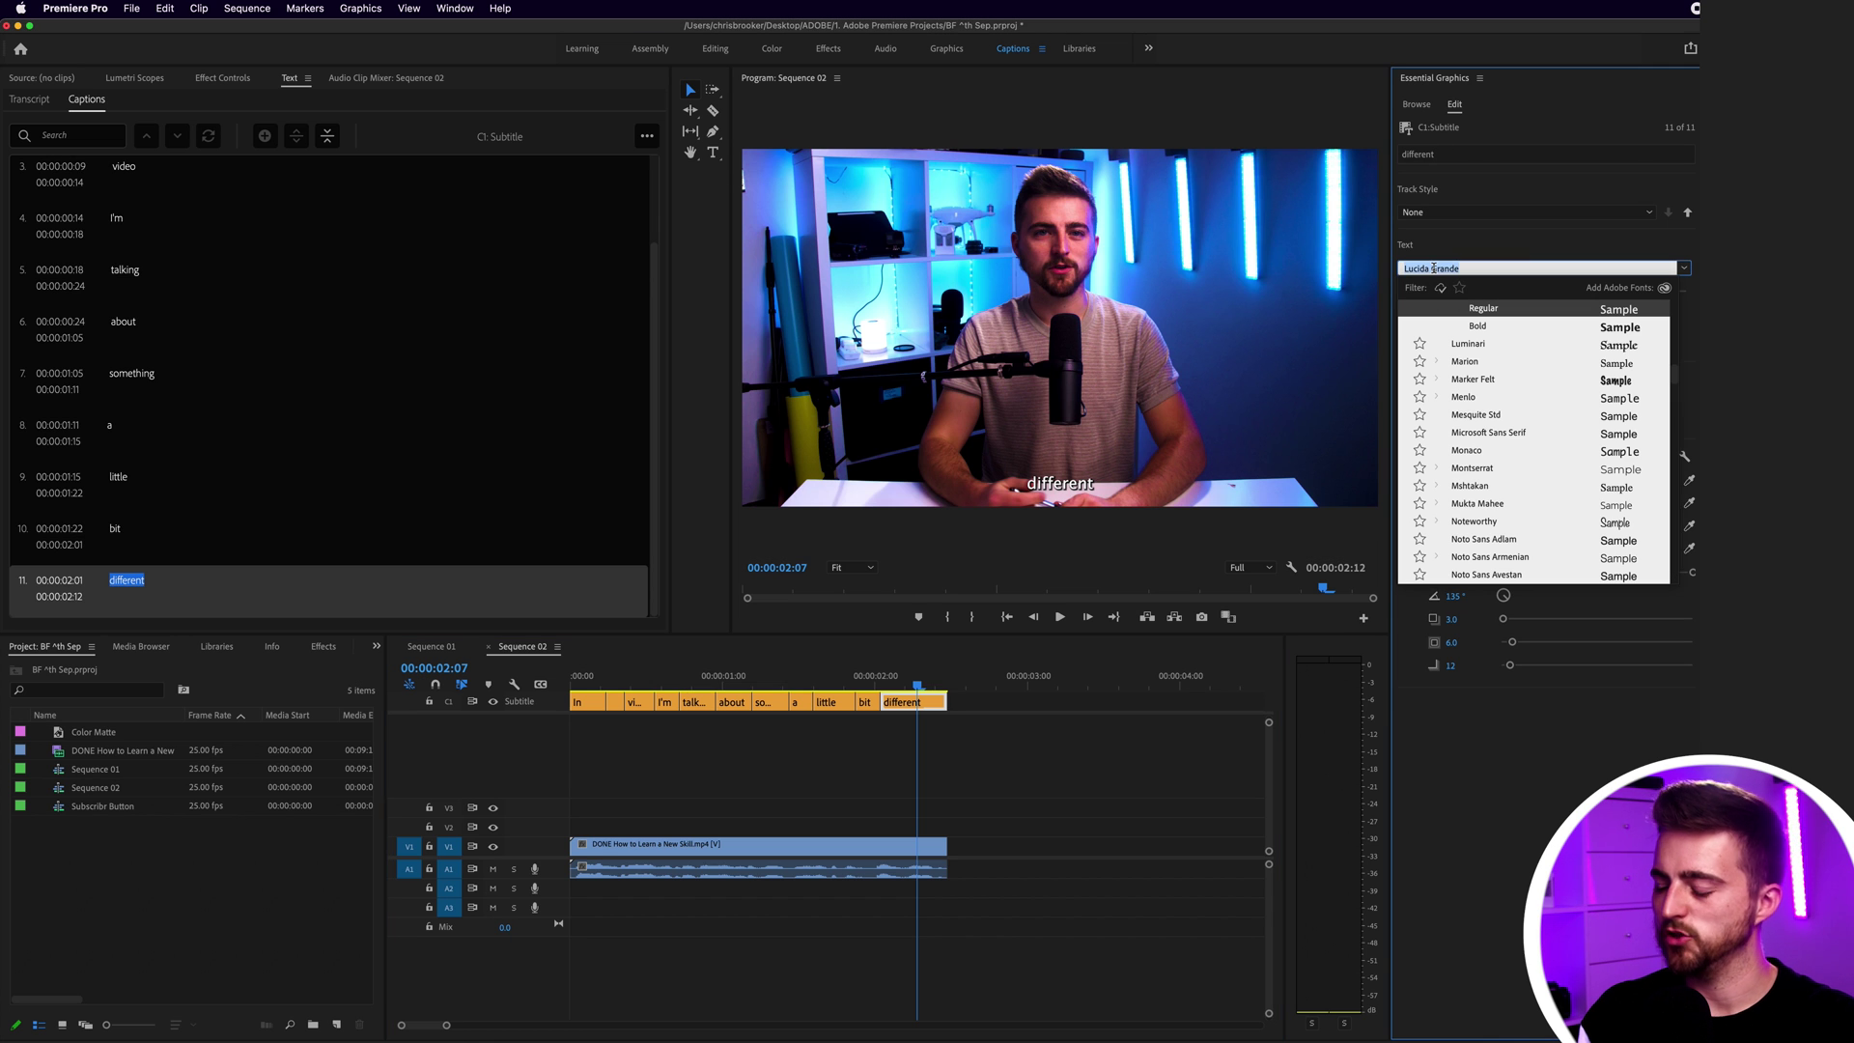
type("mont")
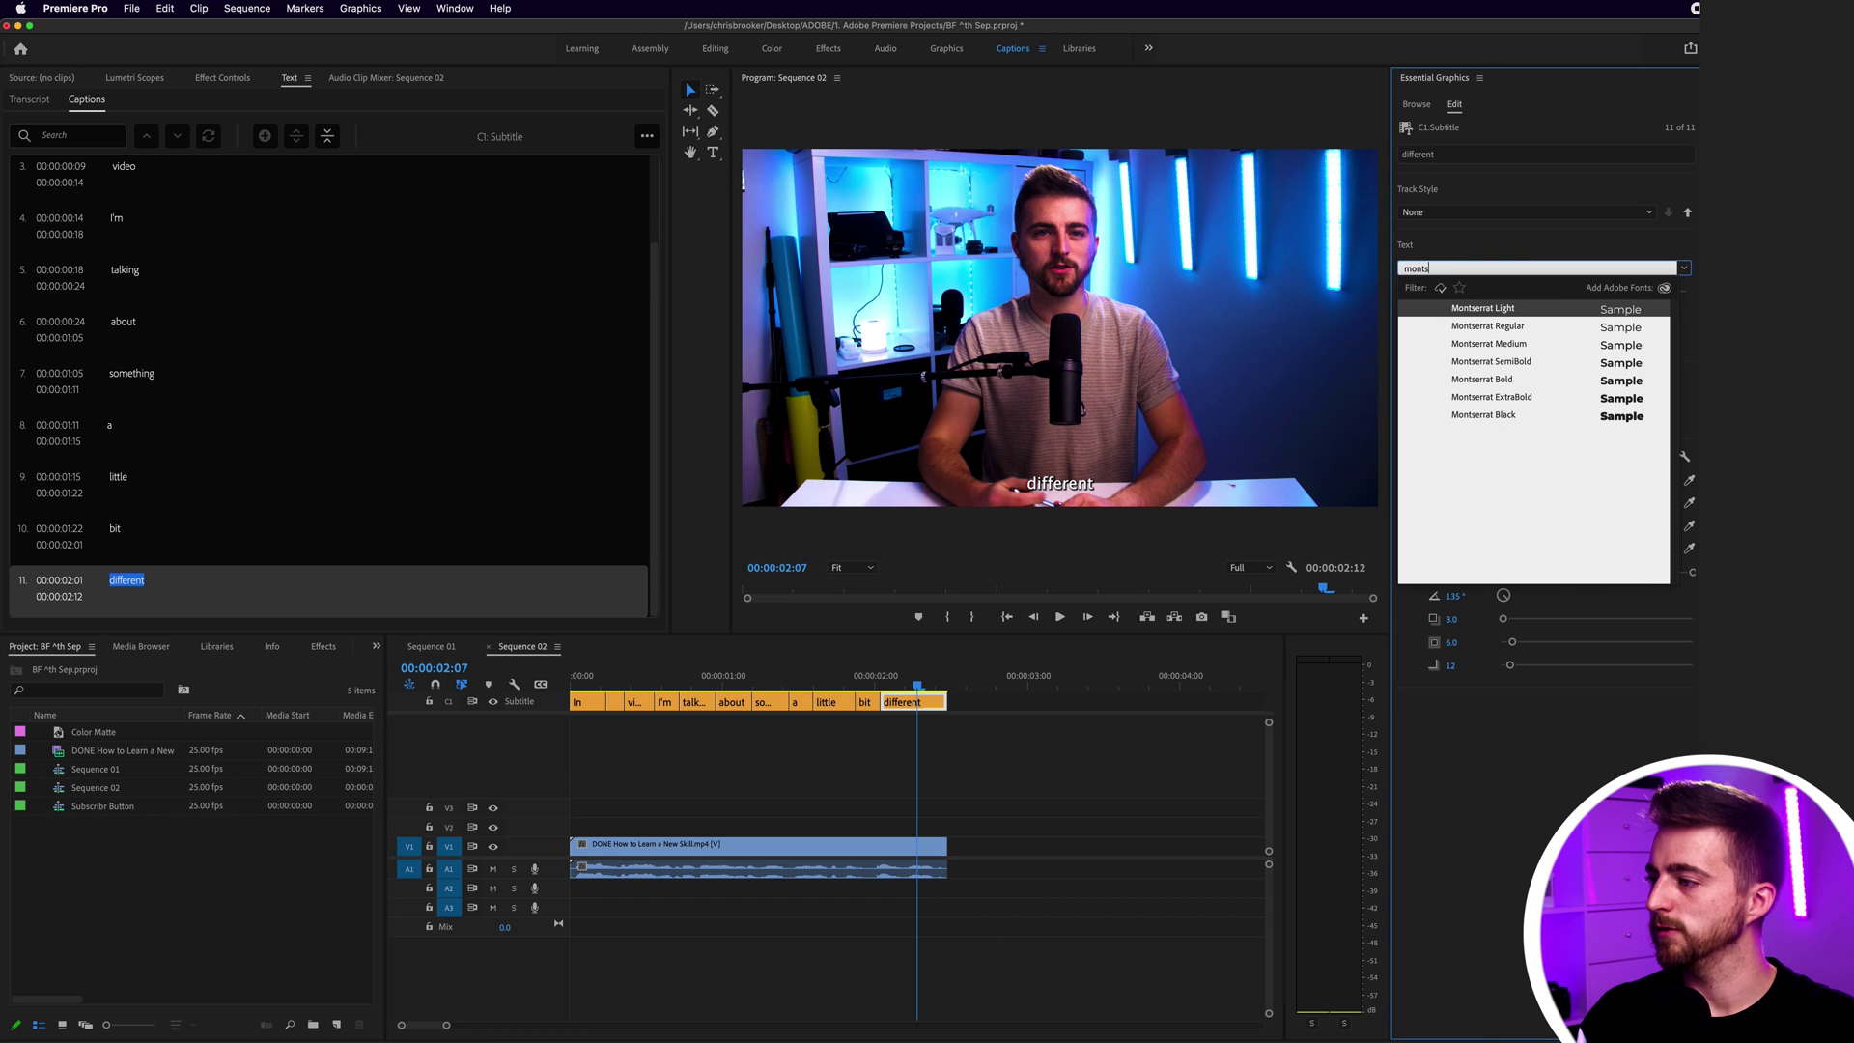
type("s")
left_click(1502, 415)
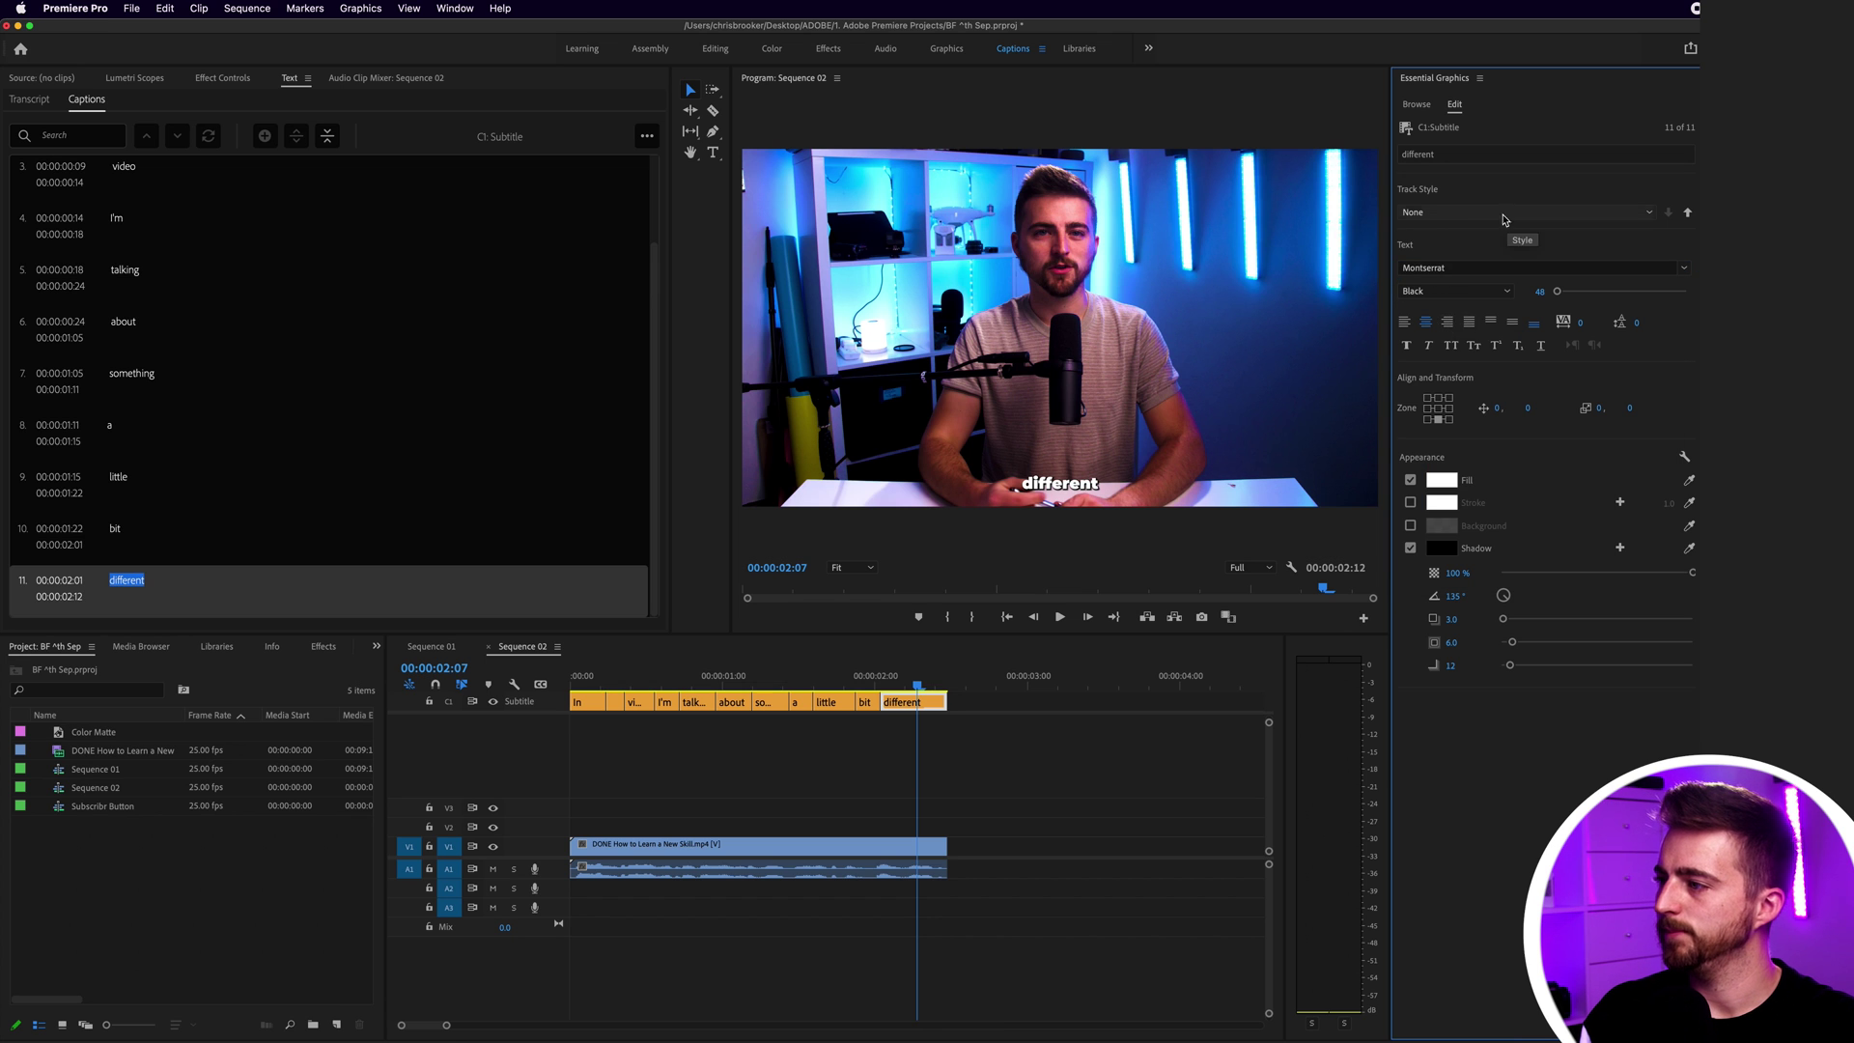
Step: Leave faux bold off, set tracking to 36 and enlarge the font size to 269
left_click(1406, 348)
left_click(1407, 349)
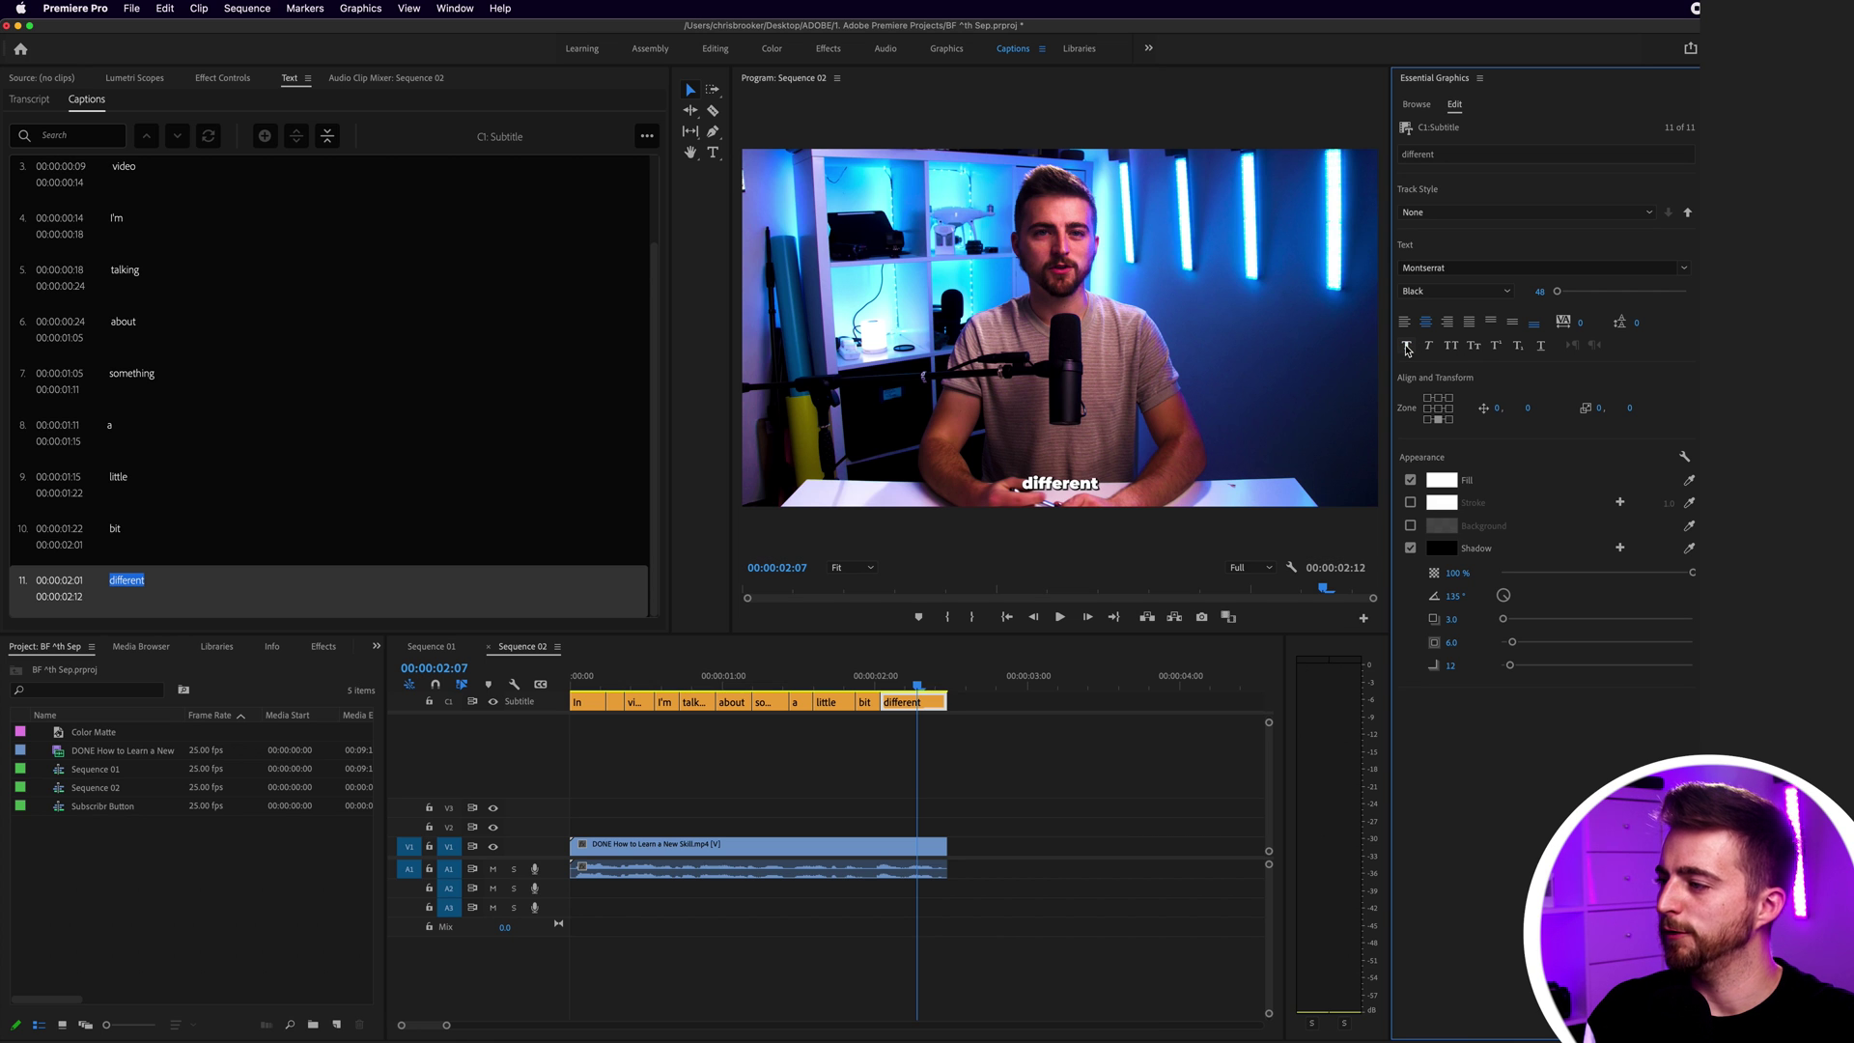
left_click(1406, 350)
left_click(1407, 350)
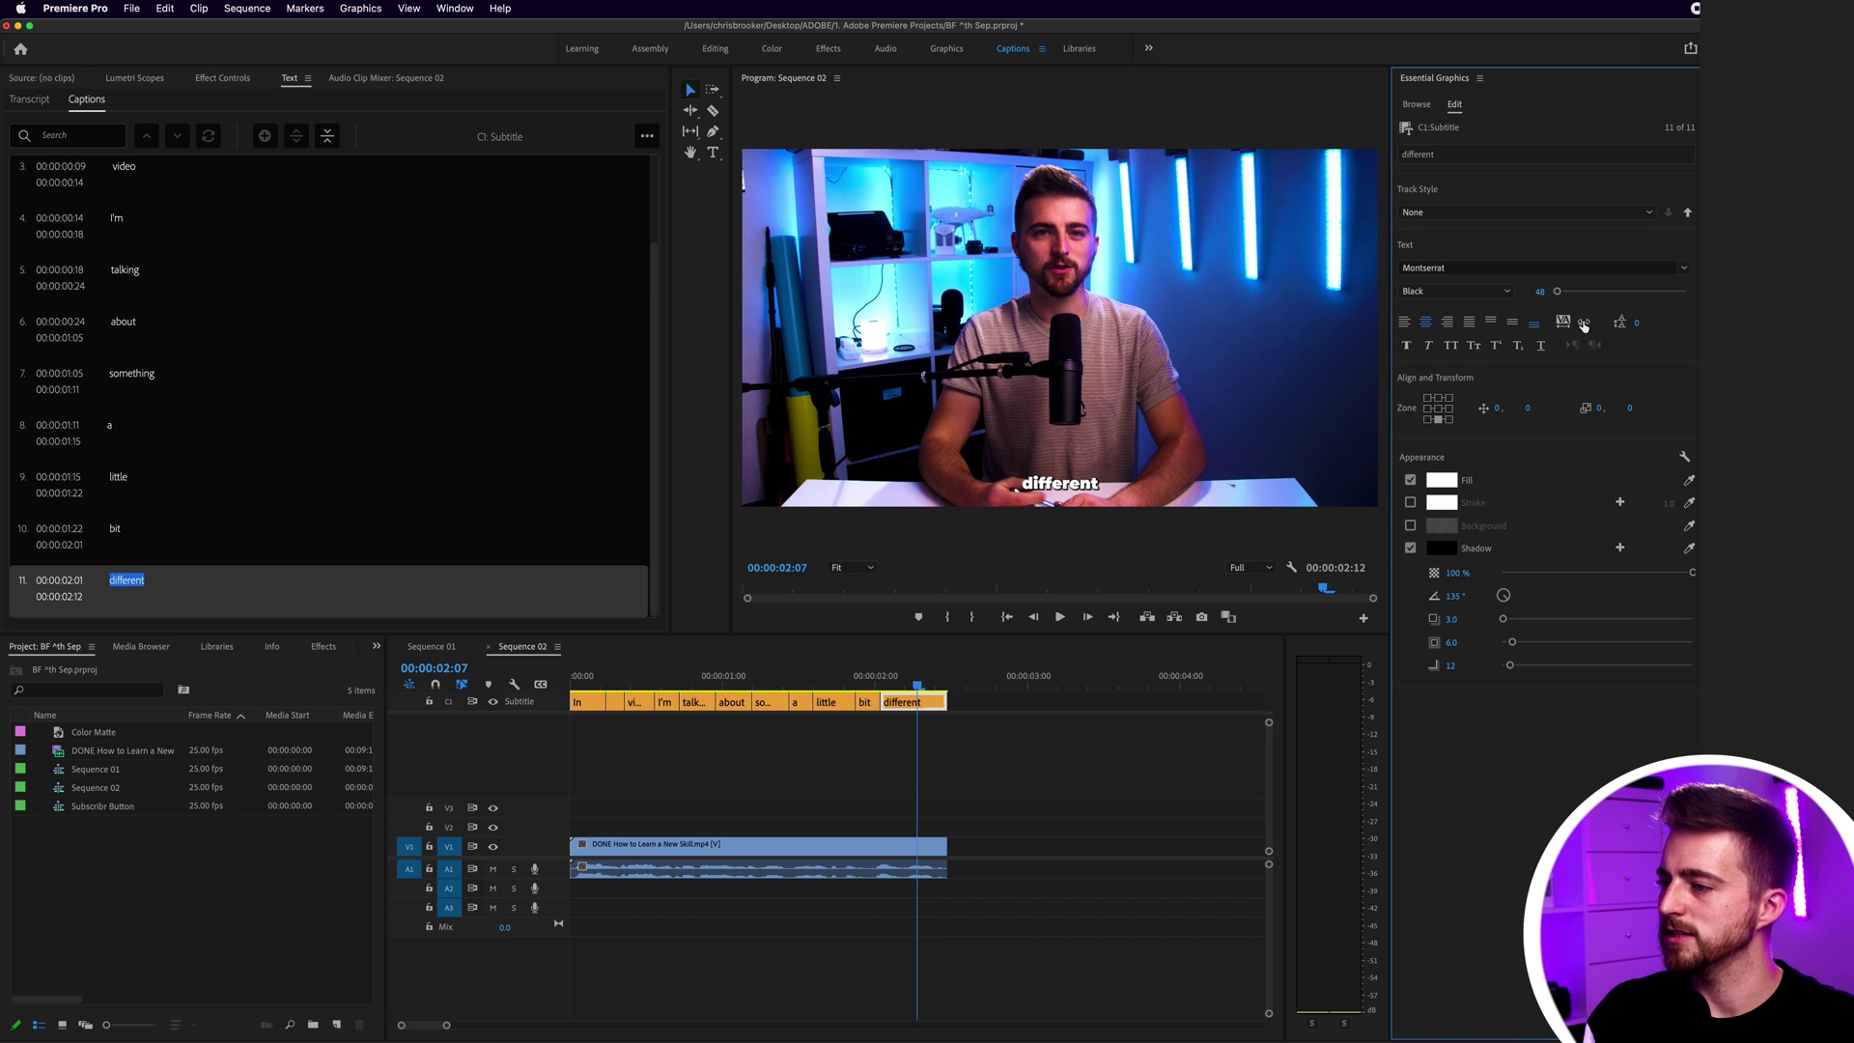
left_click_drag(1583, 326, 1636, 327)
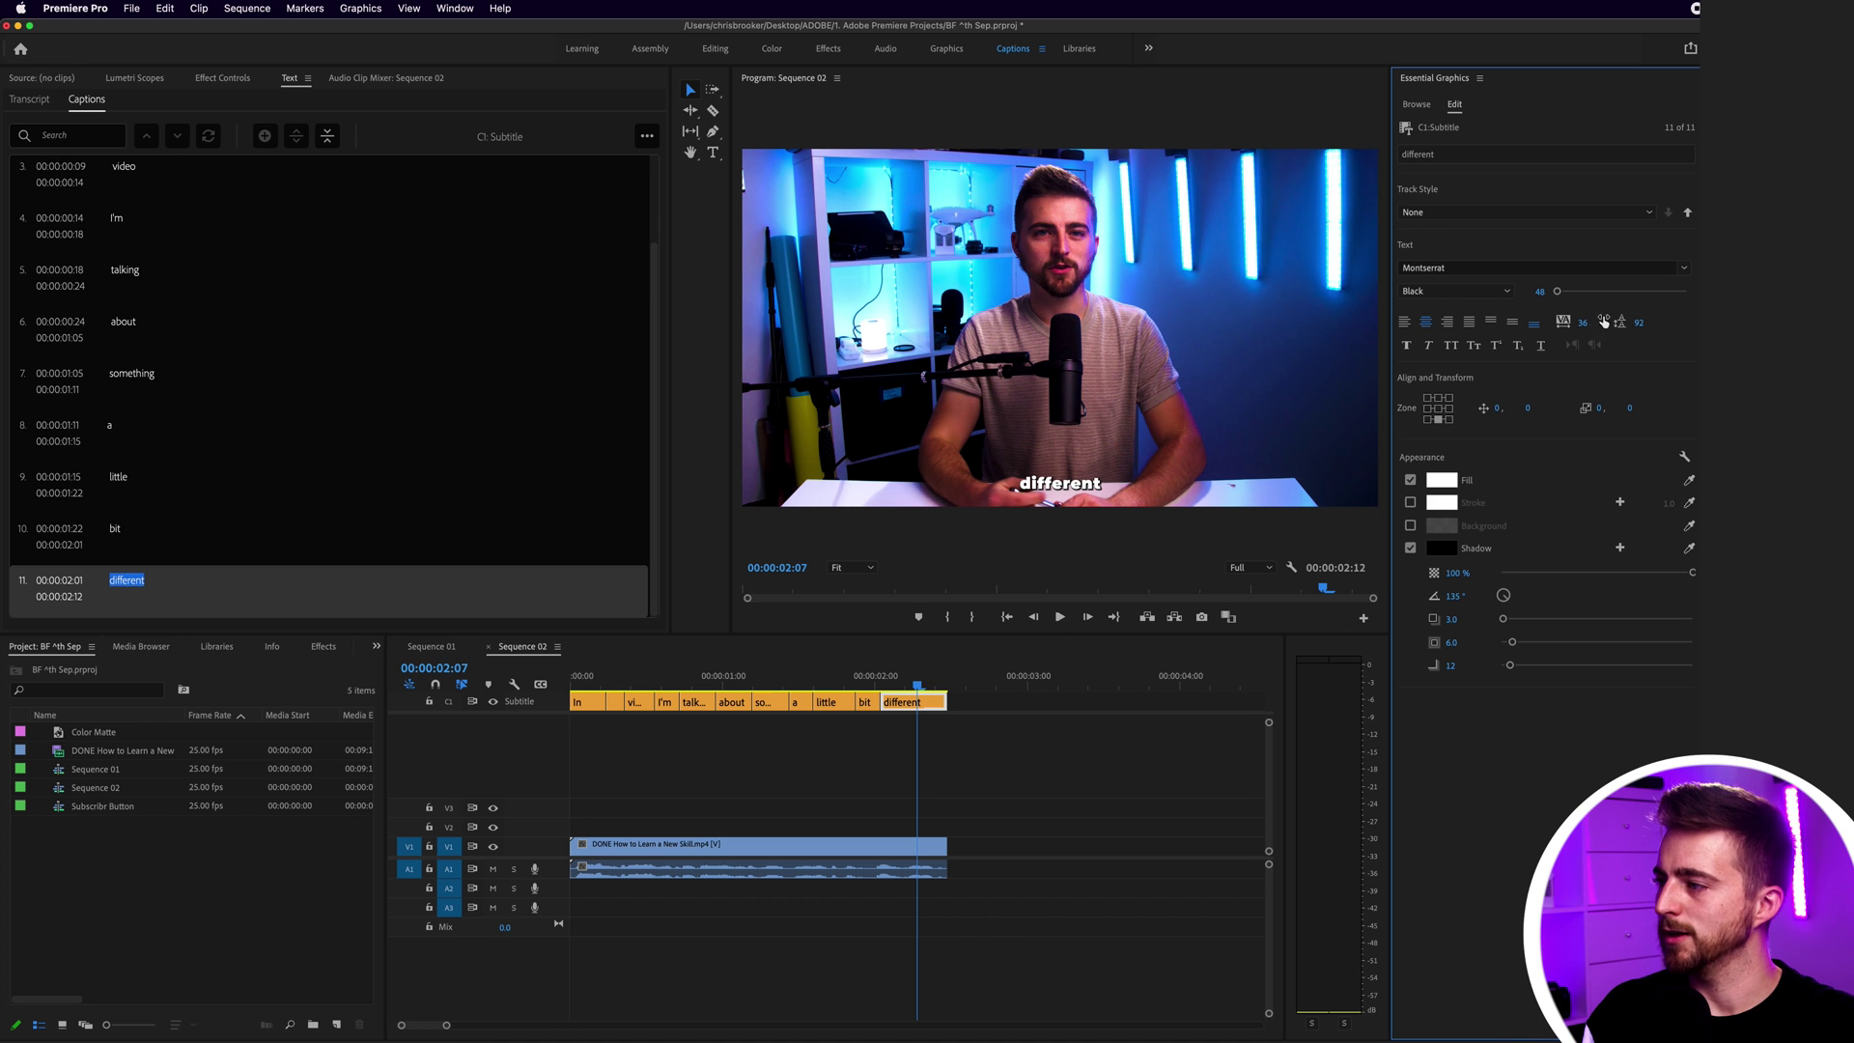
left_click_drag(1560, 294, 1575, 296)
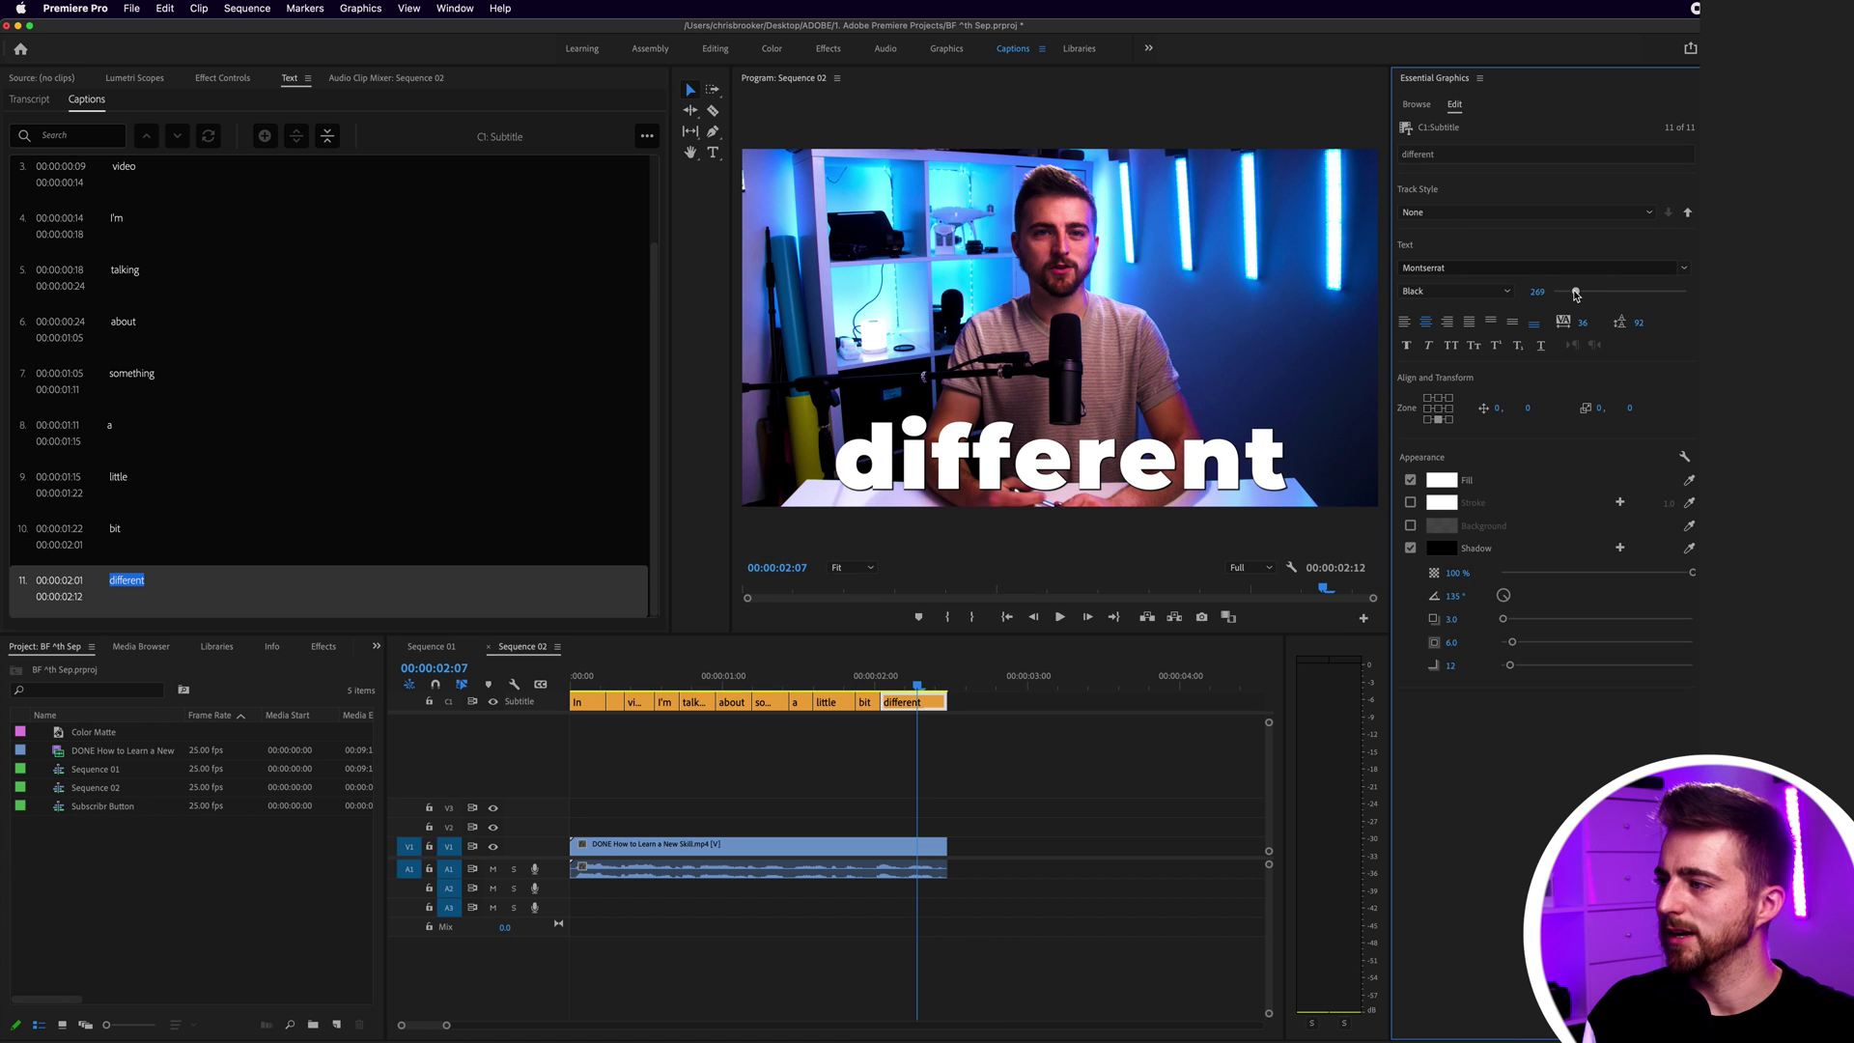
left_click(1514, 324)
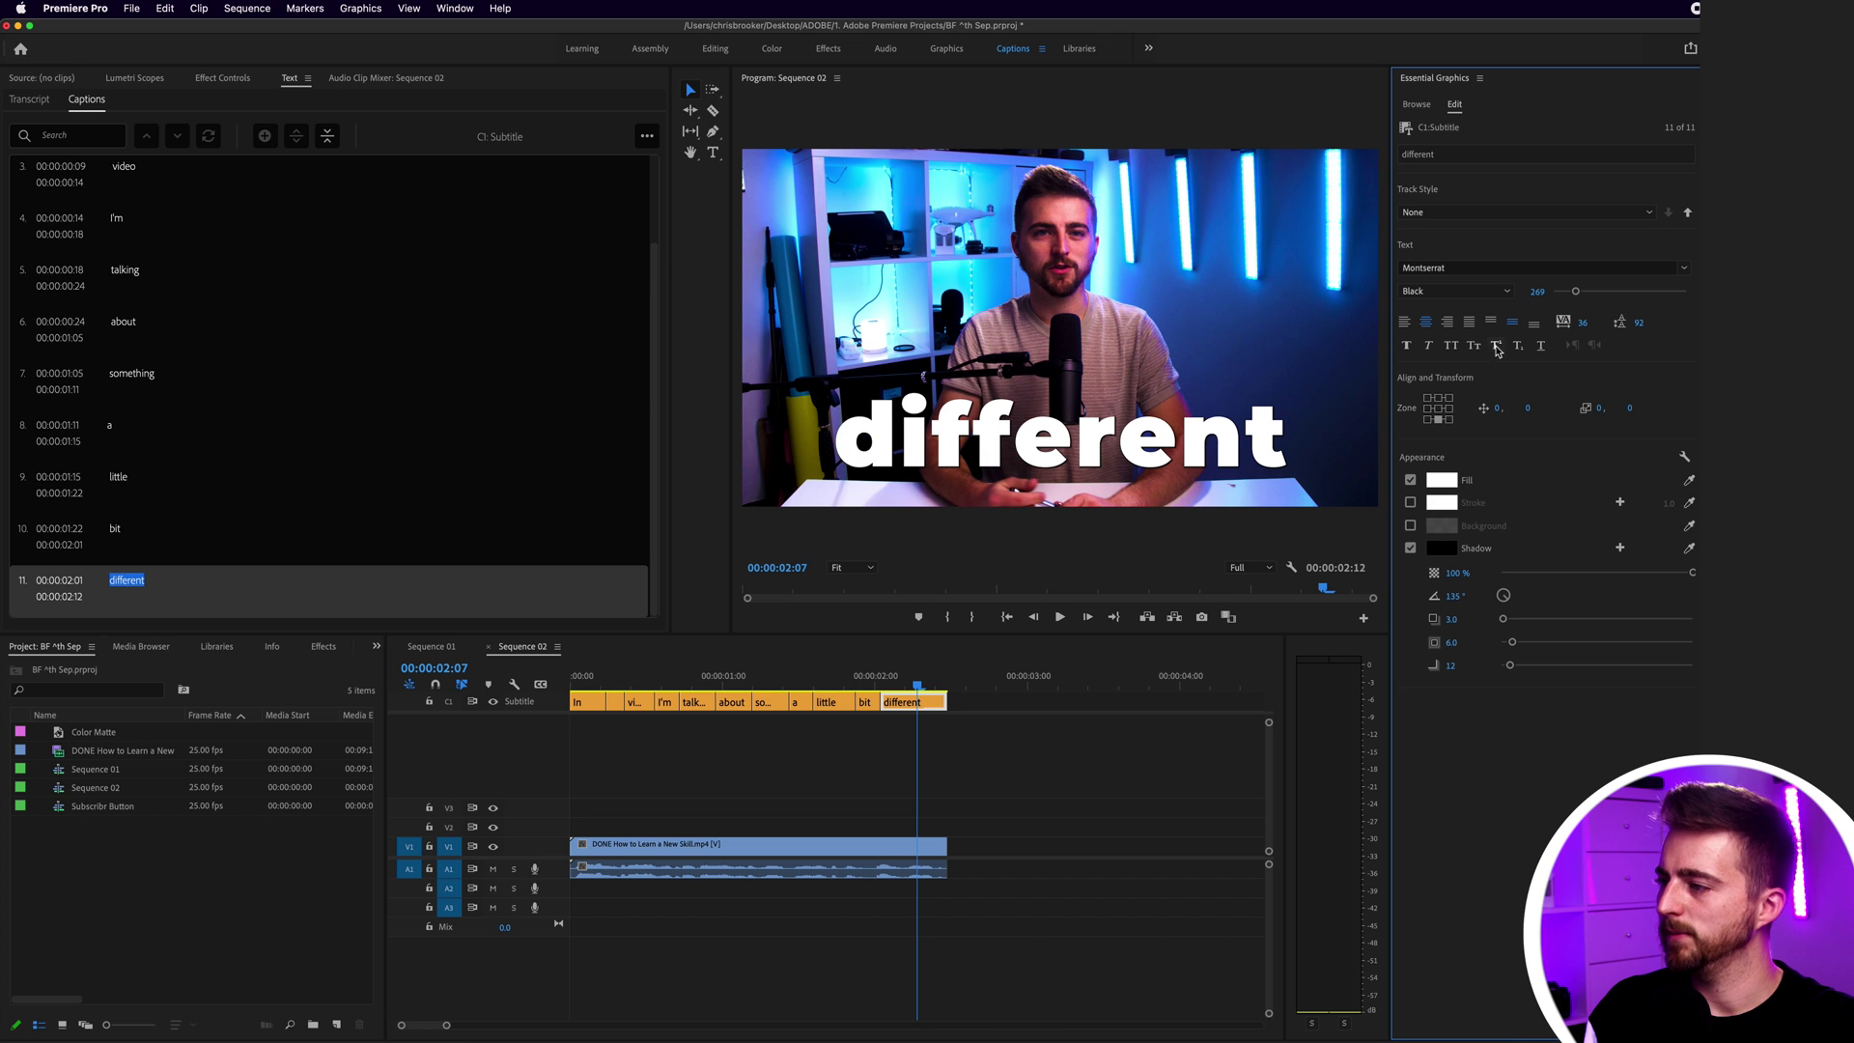
left_click(1438, 409)
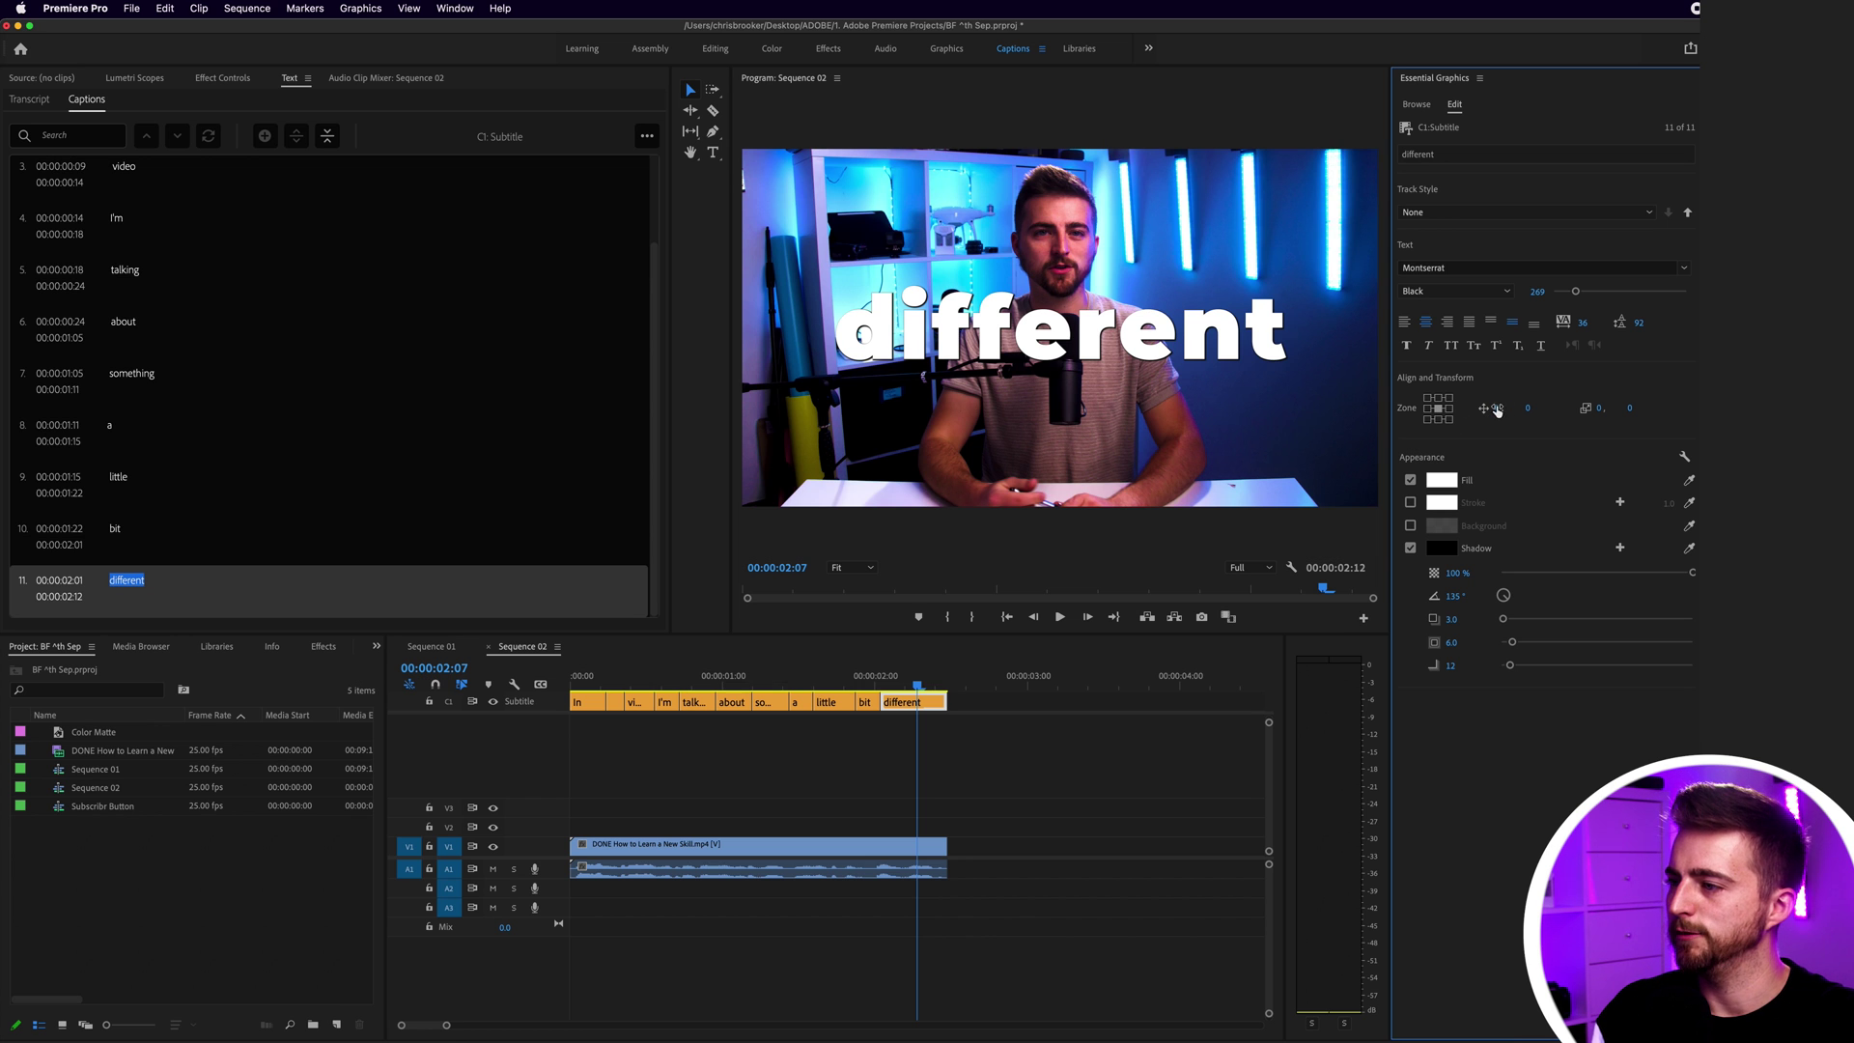
left_click_drag(1496, 408, 1550, 430)
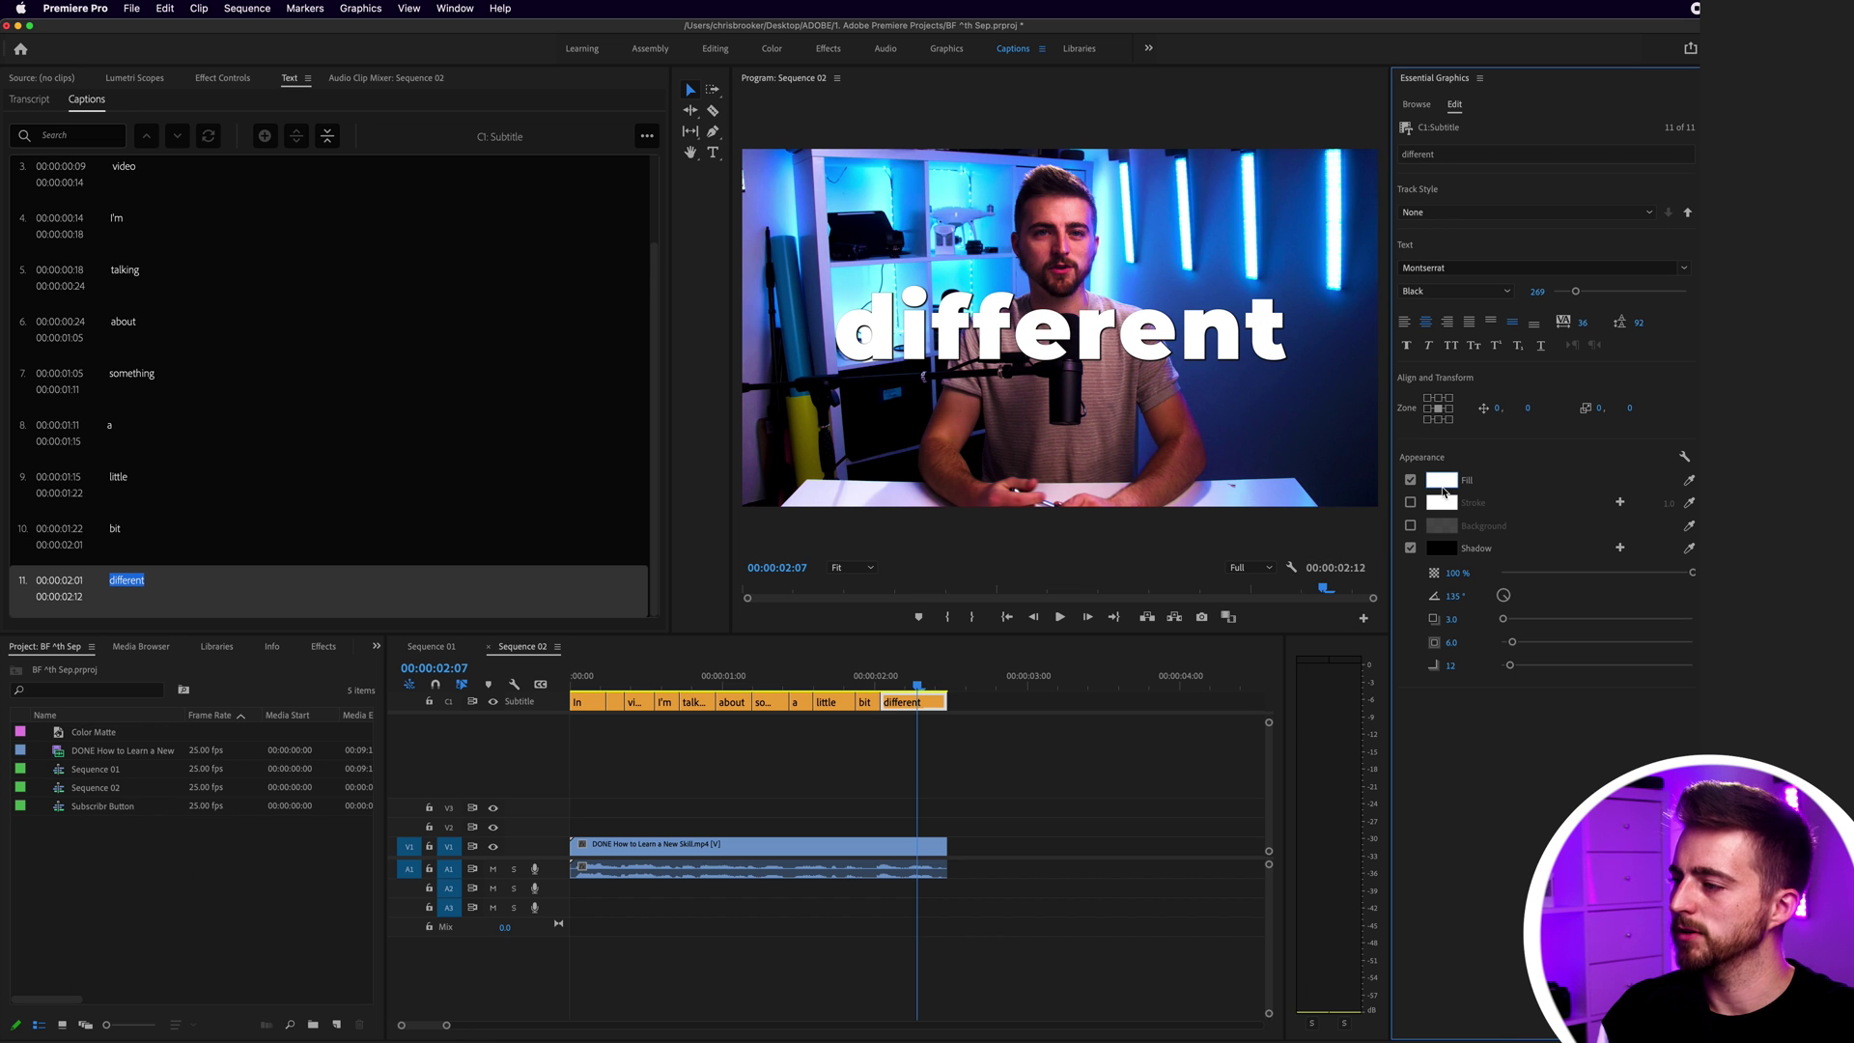
Step: Give the caption a light teal fill colour (2EABCB)
left_click(1441, 480)
left_click(915, 481)
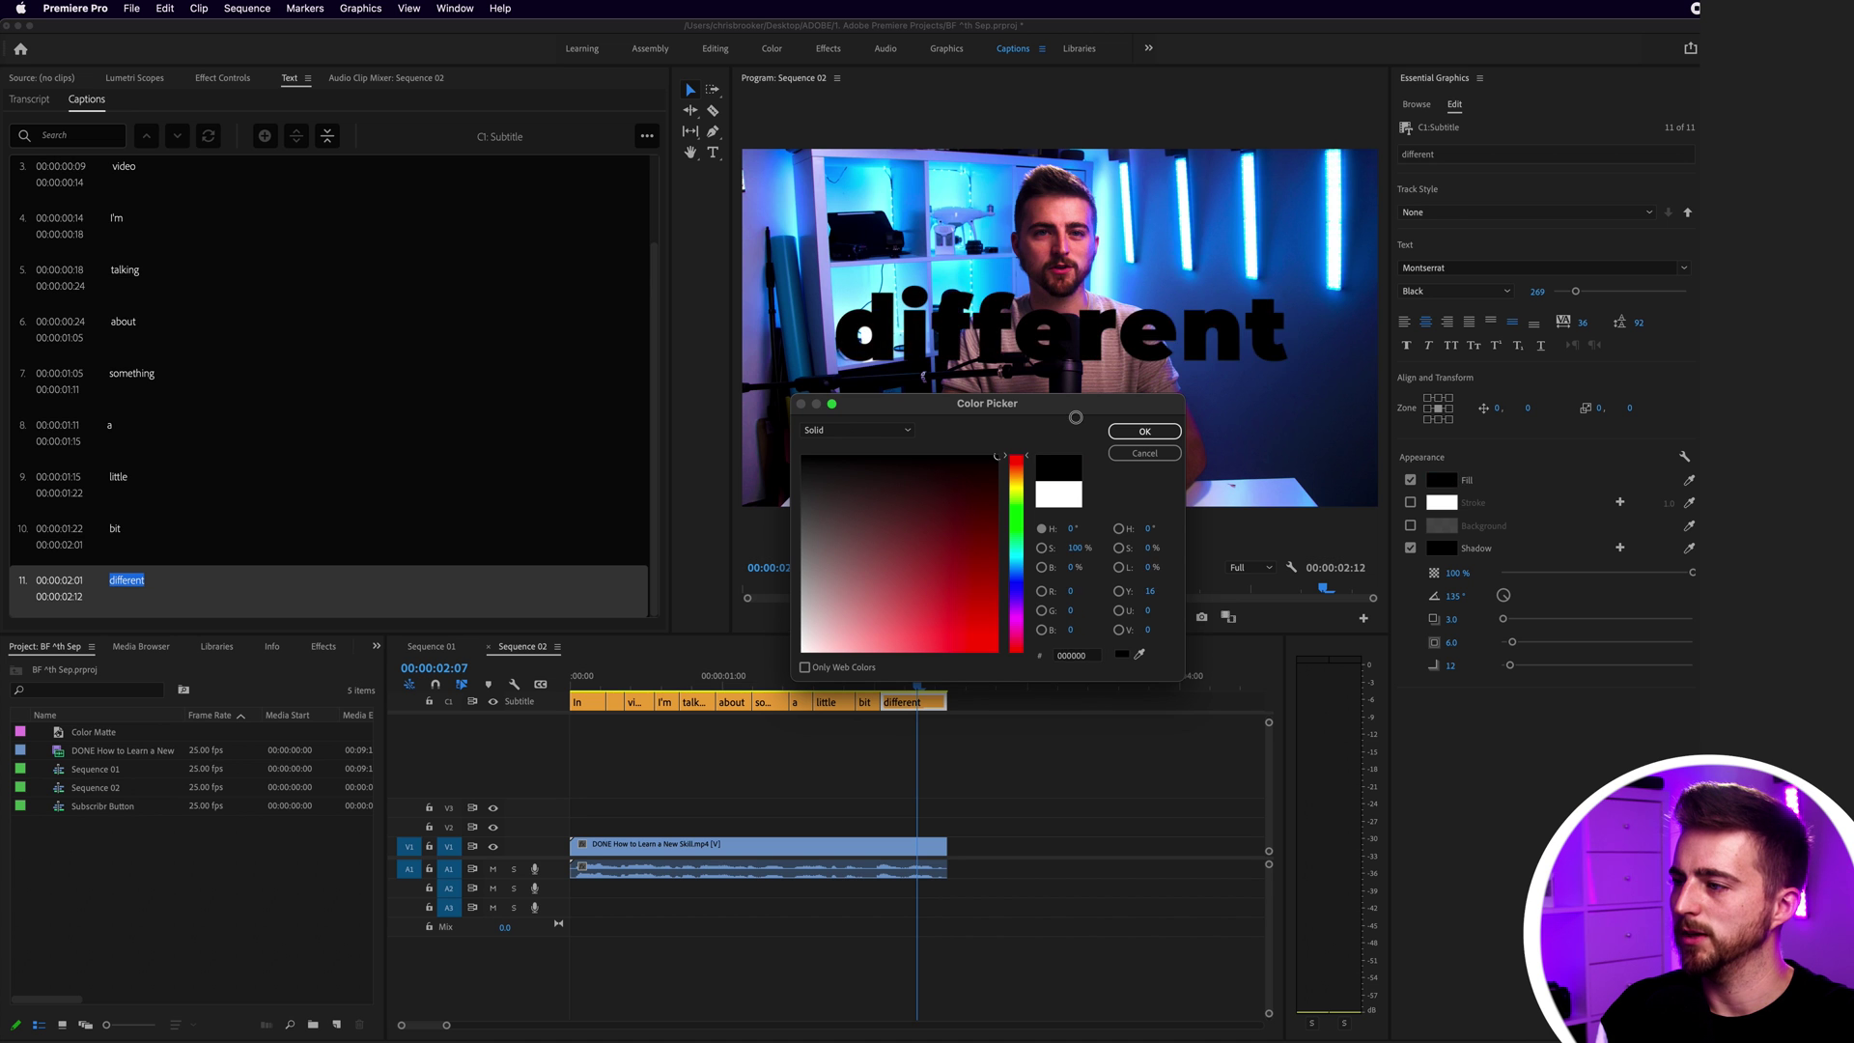
left_click(898, 599)
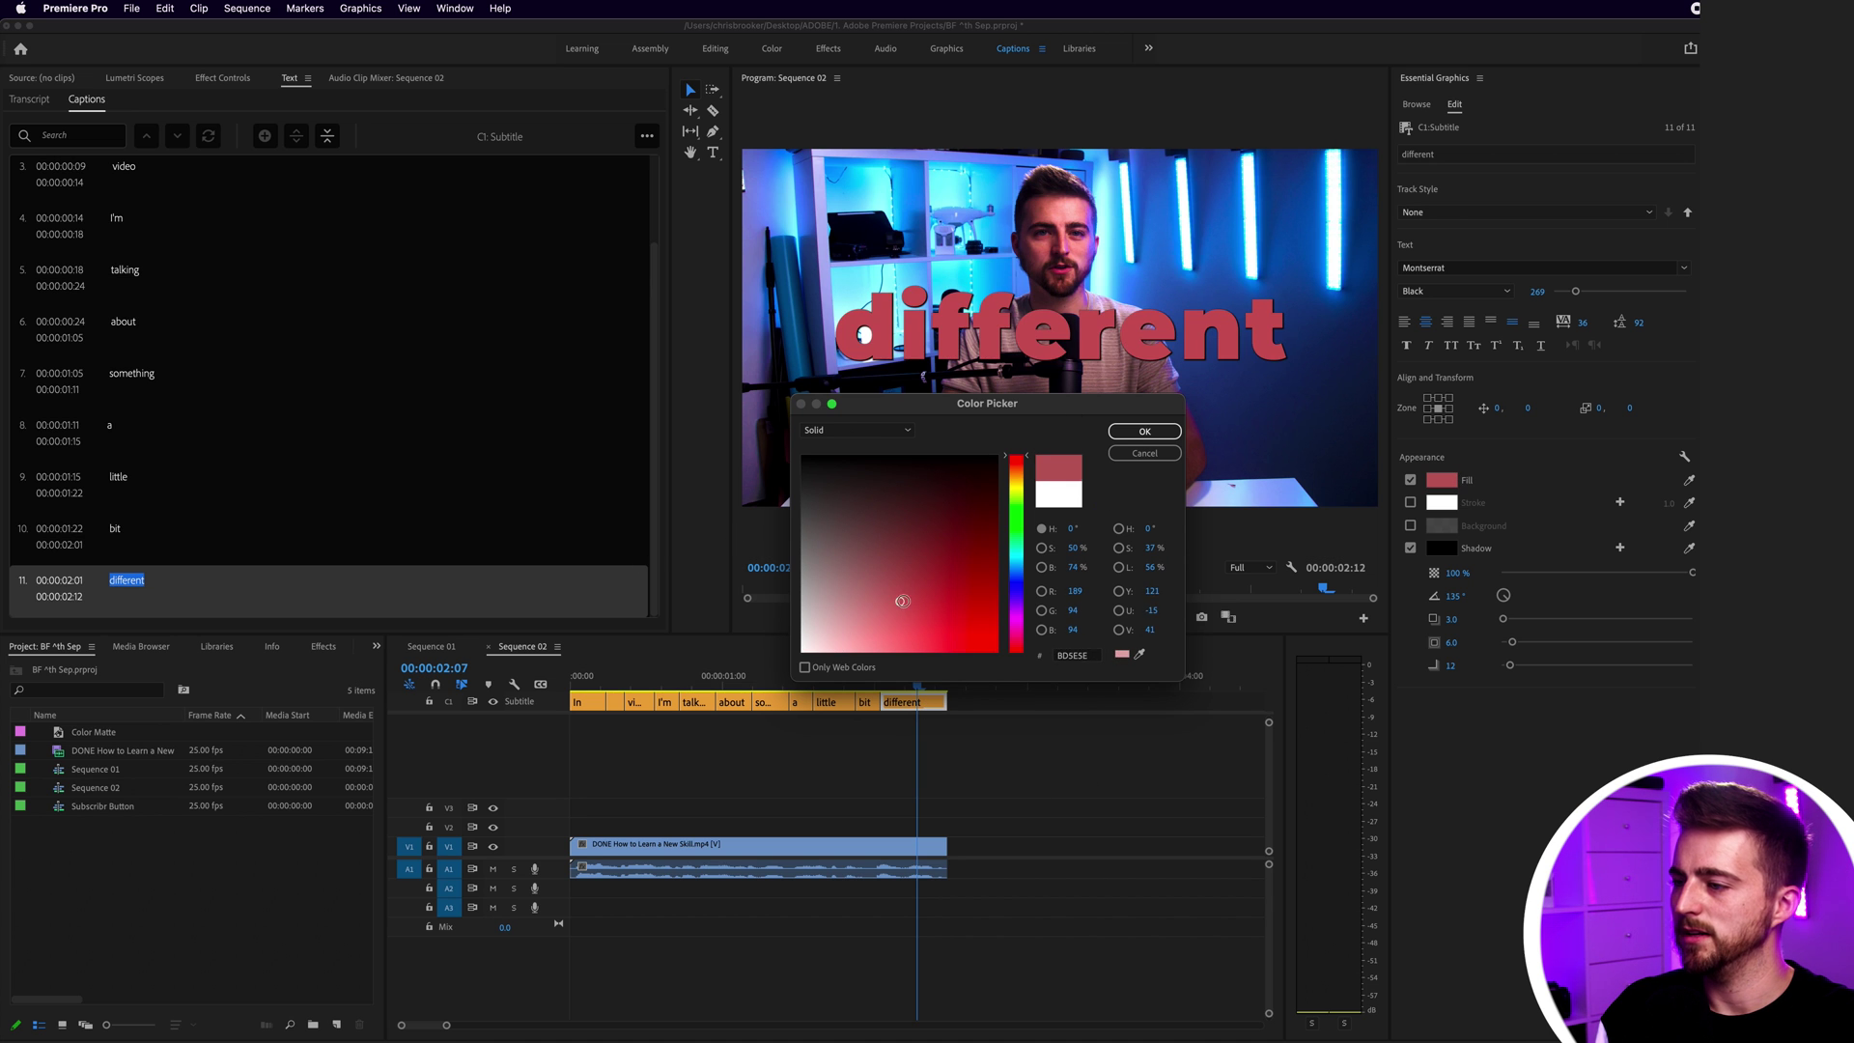
left_click_drag(1013, 521, 1014, 560)
left_click(890, 514)
left_click_drag(888, 559, 911, 607)
left_click(1144, 431)
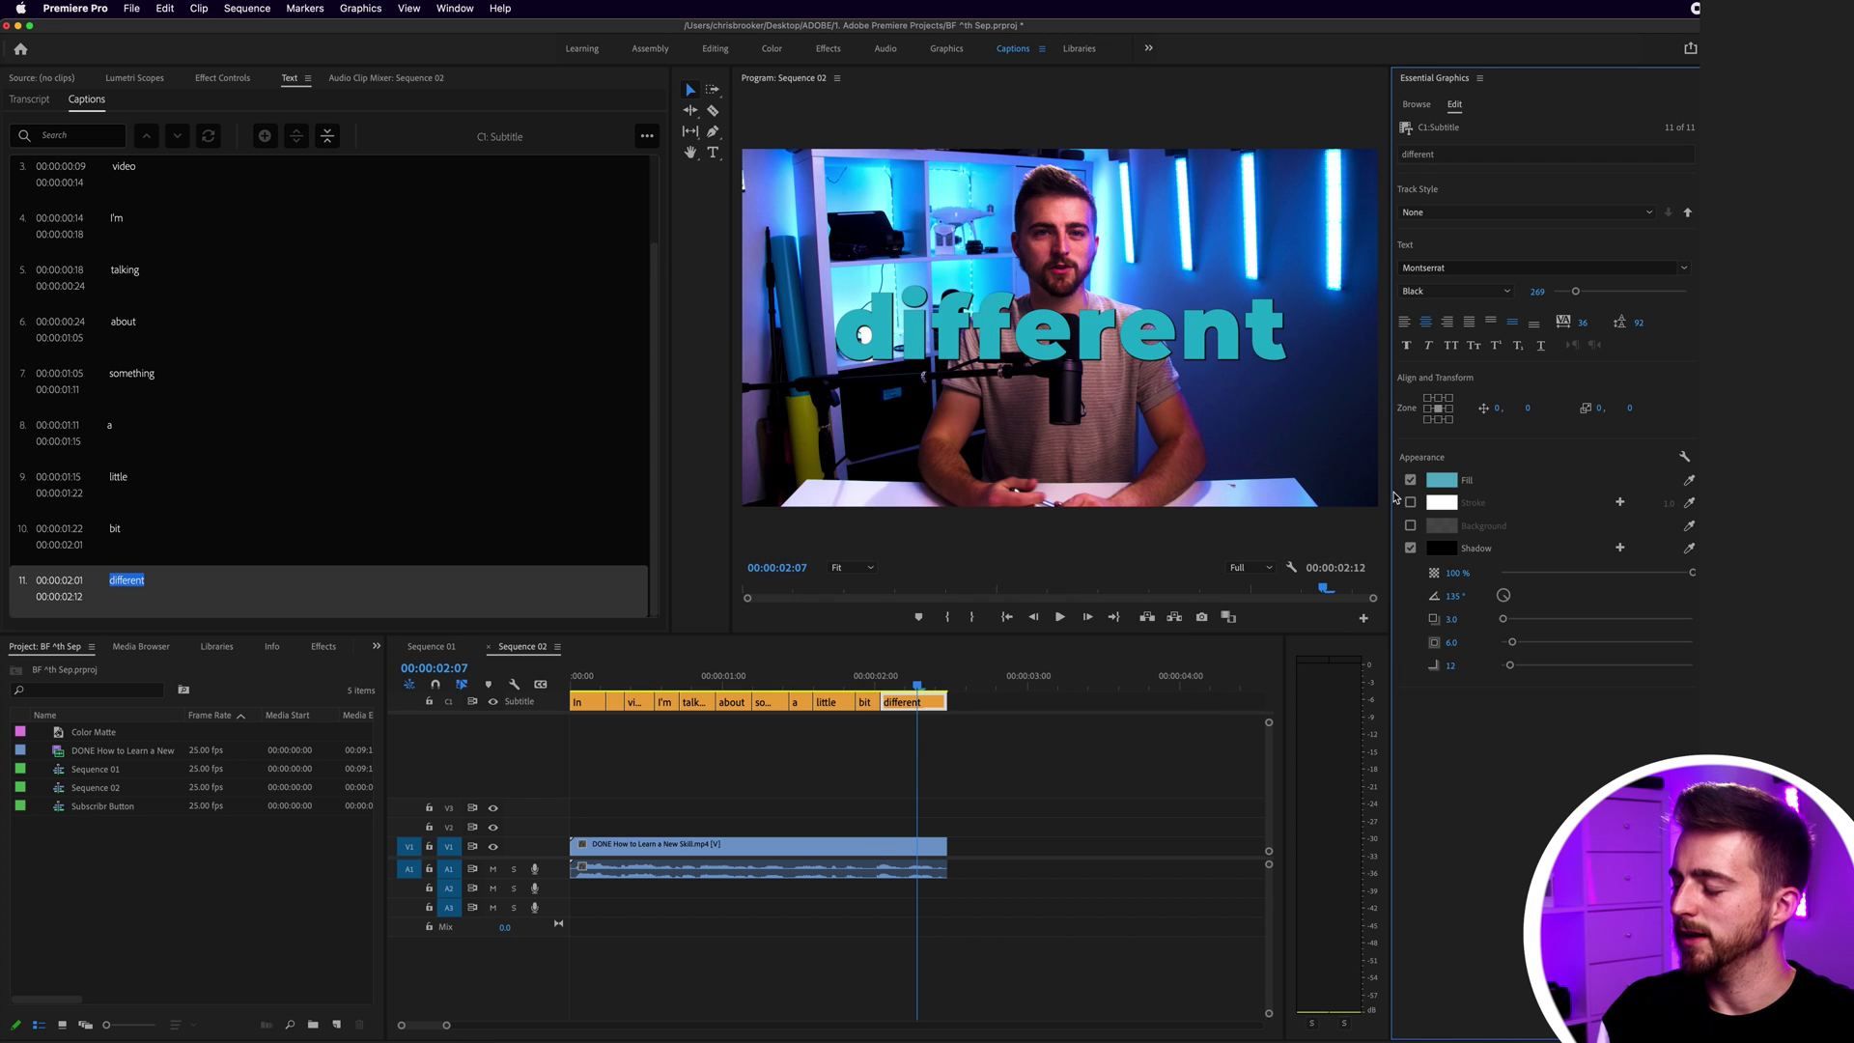
Step: Add a white stroke with width 20 around the caption text
left_click(1409, 502)
left_click(1438, 503)
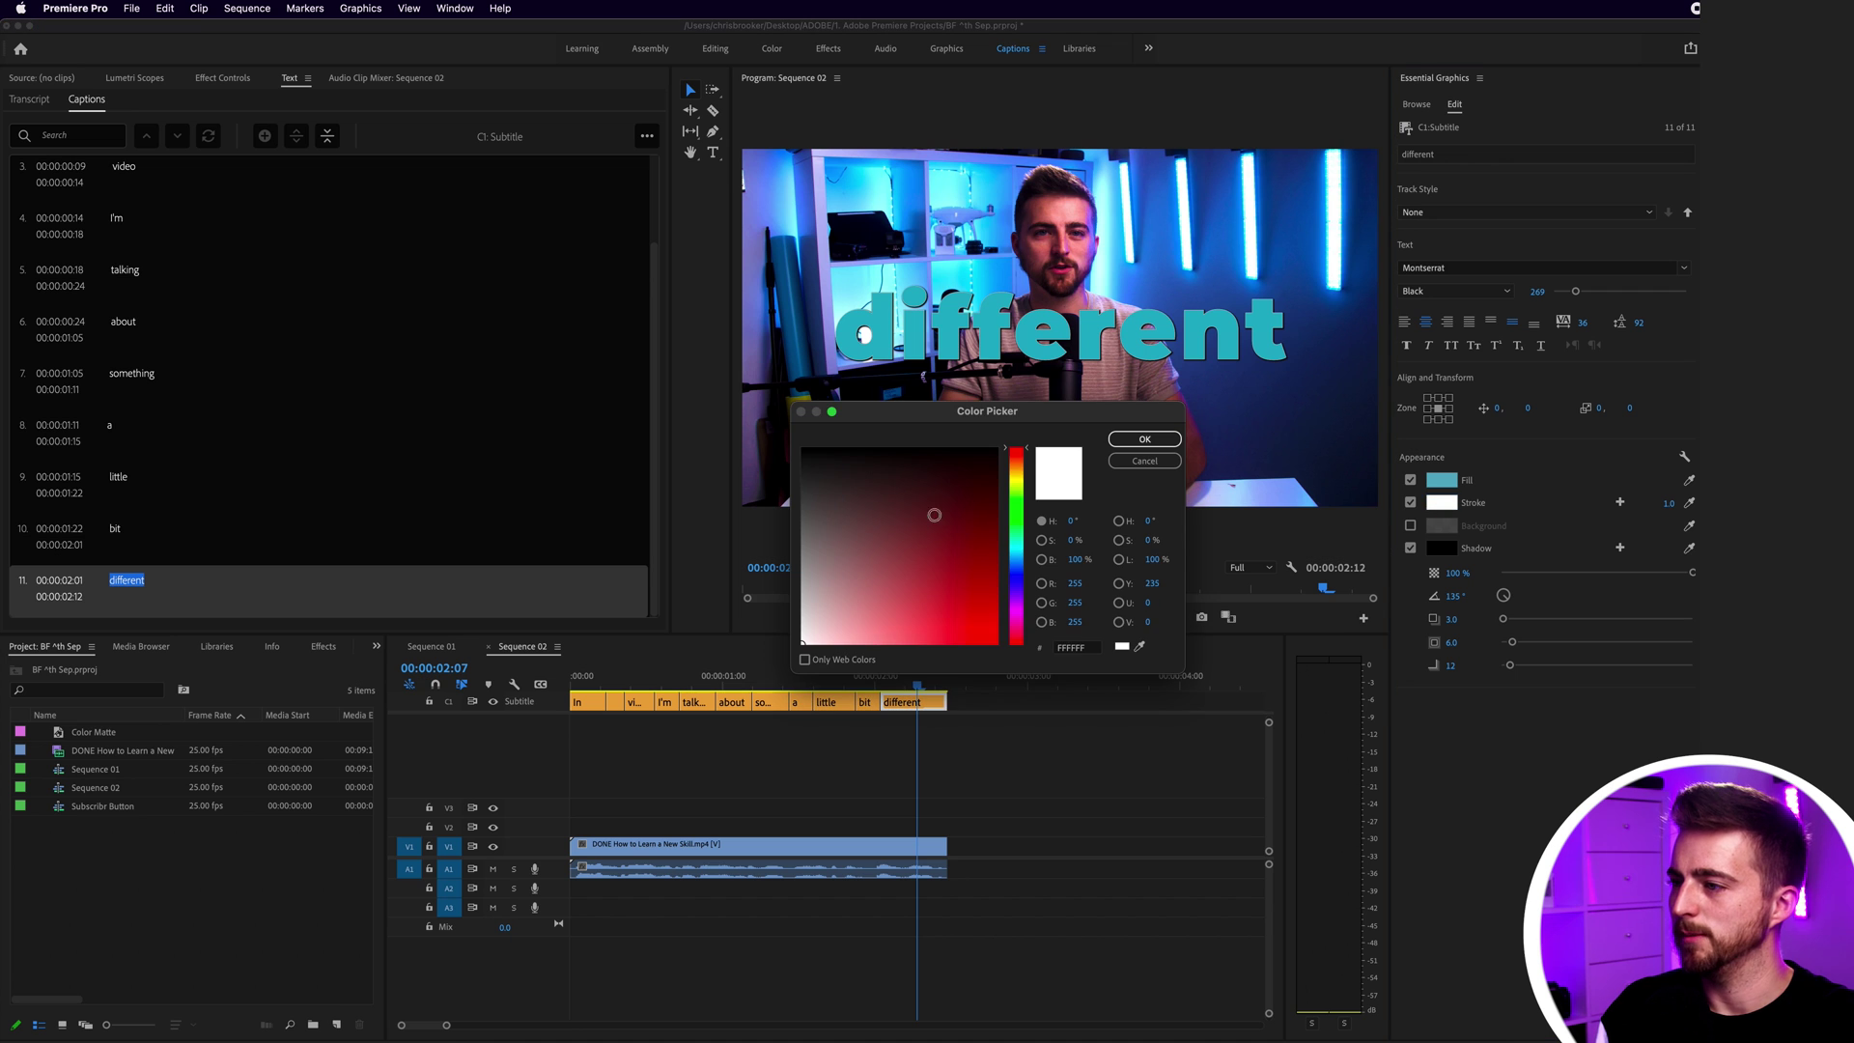
left_click(1144, 439)
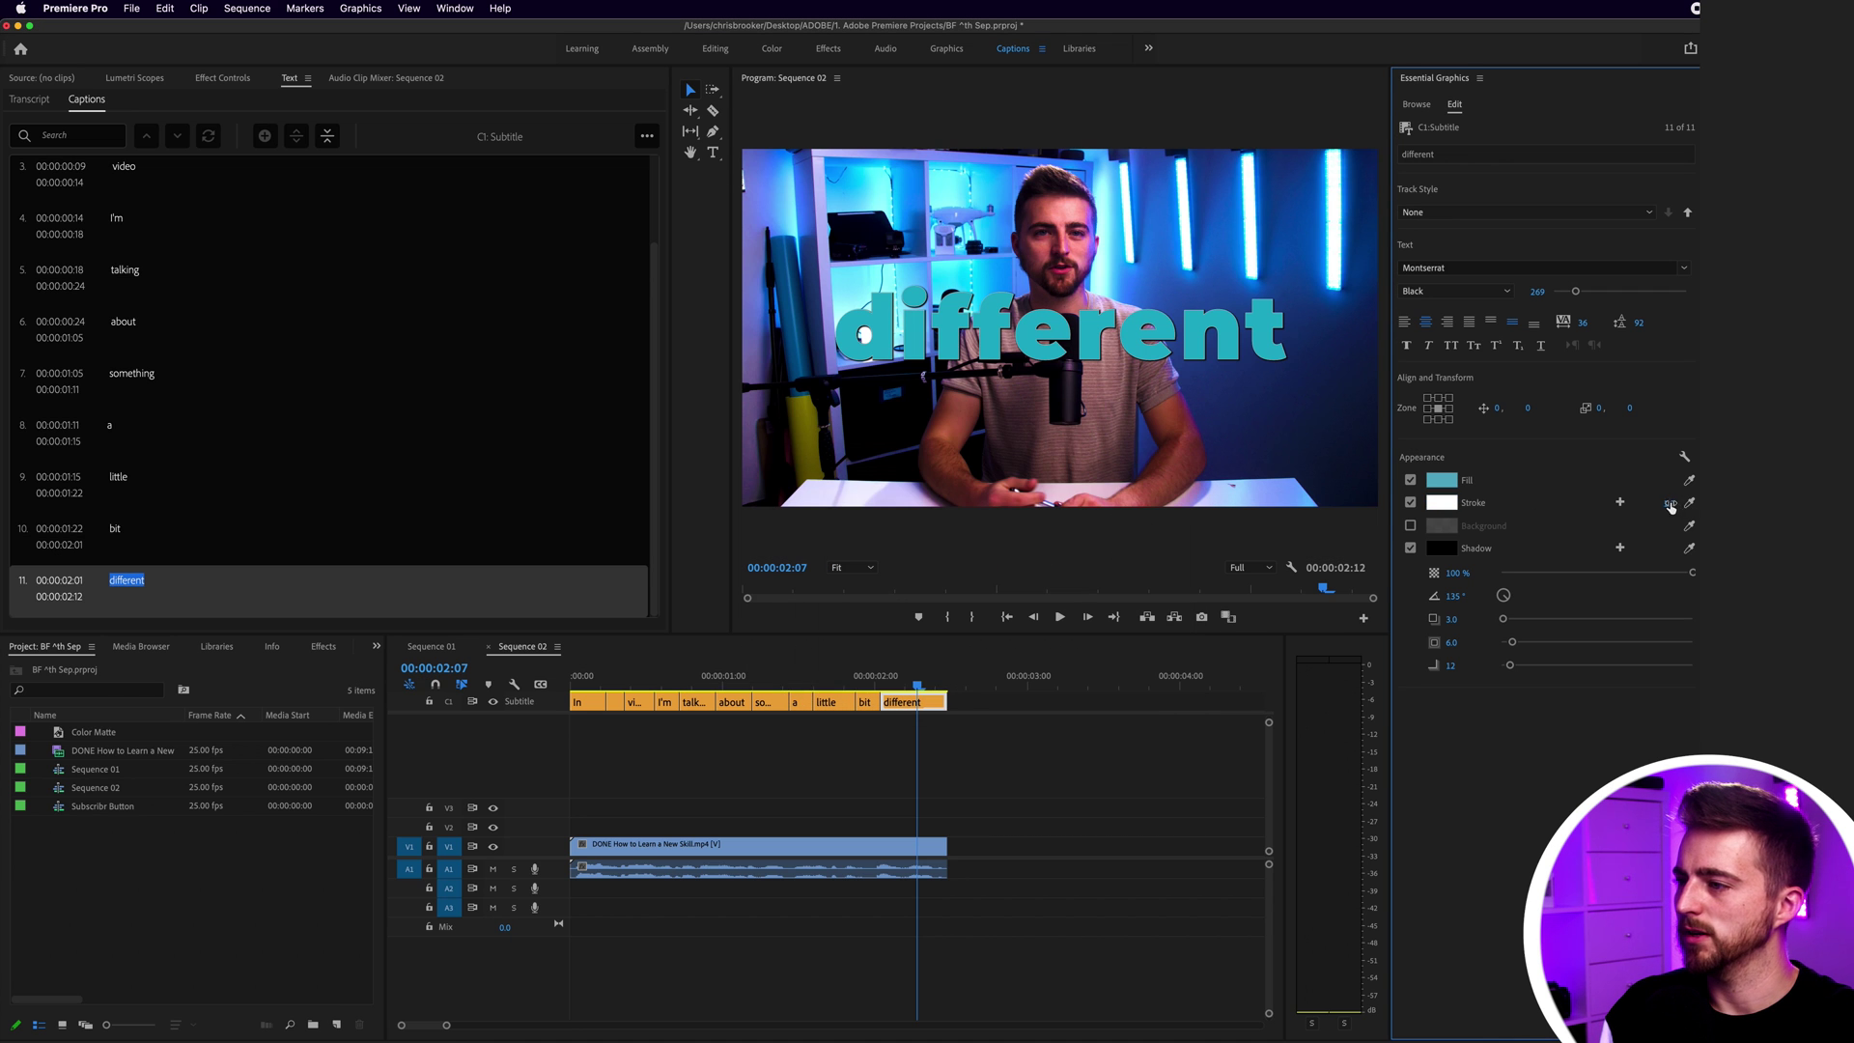
left_click_drag(1668, 503, 1728, 503)
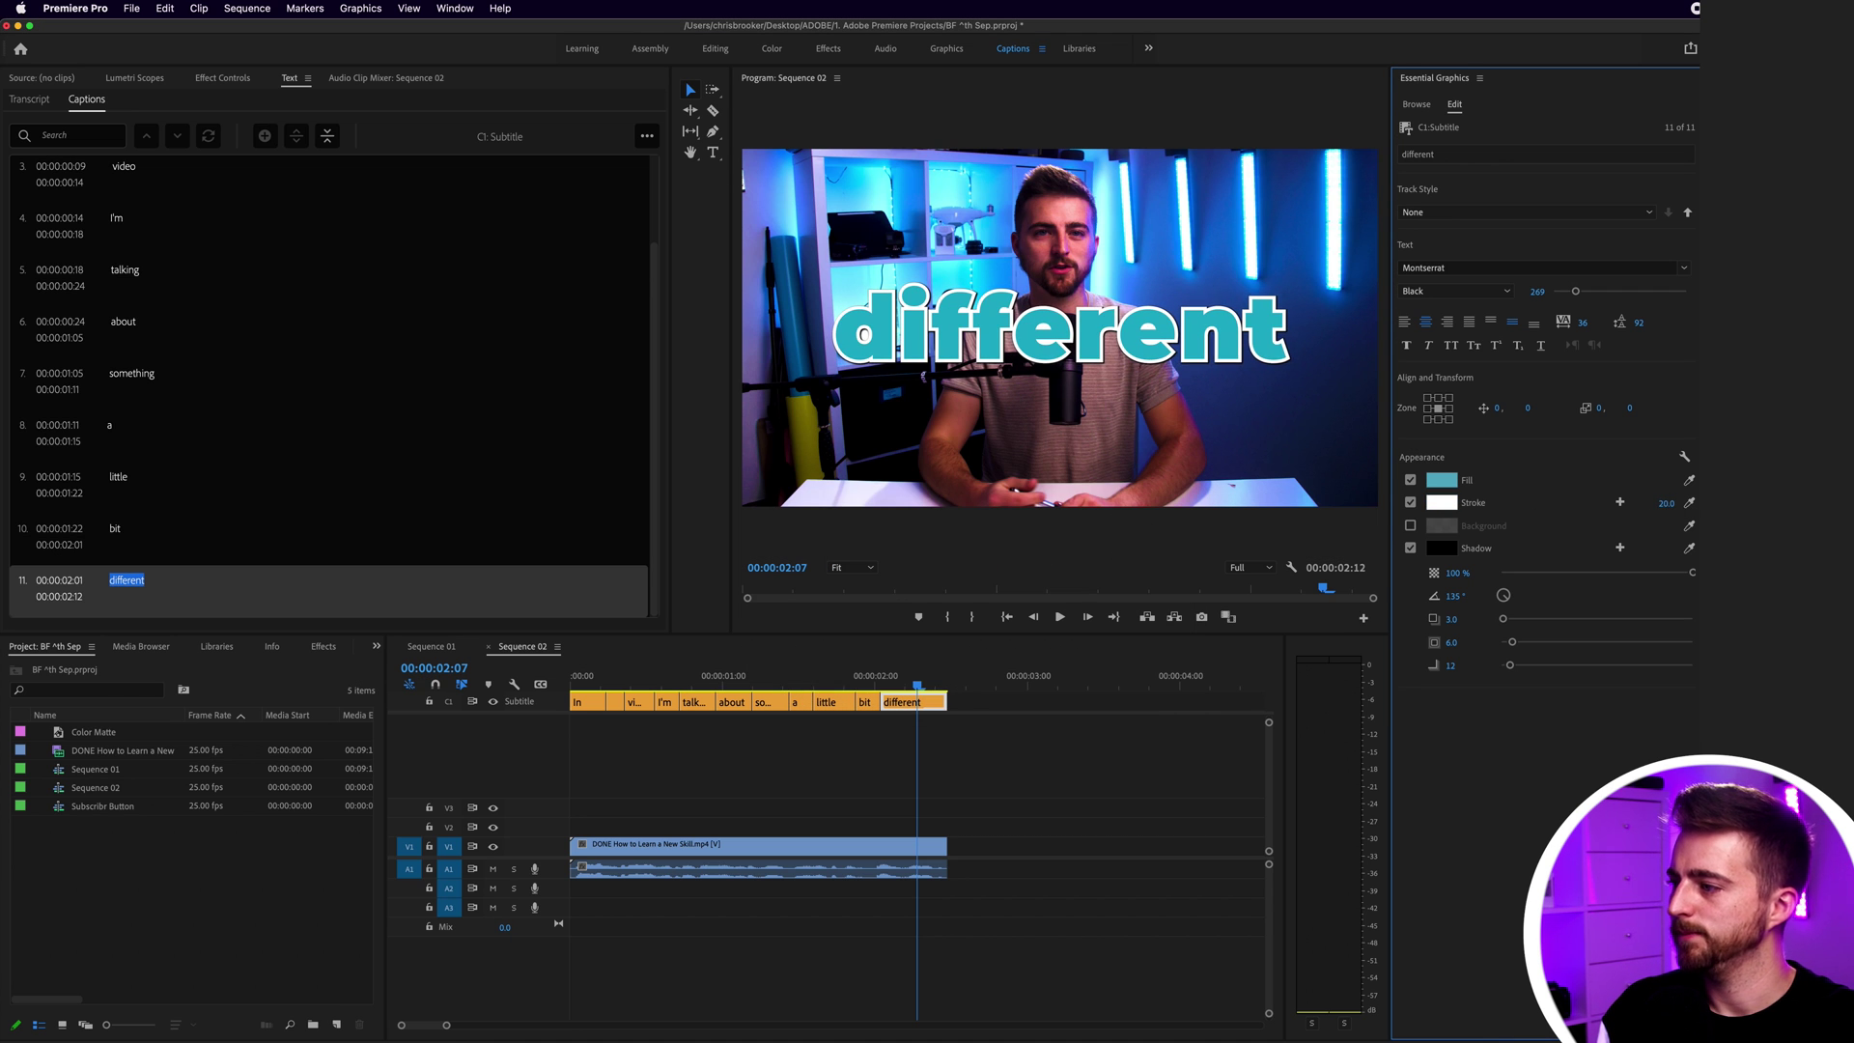
Step: Leave the background box off and enlarge the black drop shadow: size 21.7, blur 78, distance 19.3 at 136°
left_click(1411, 526)
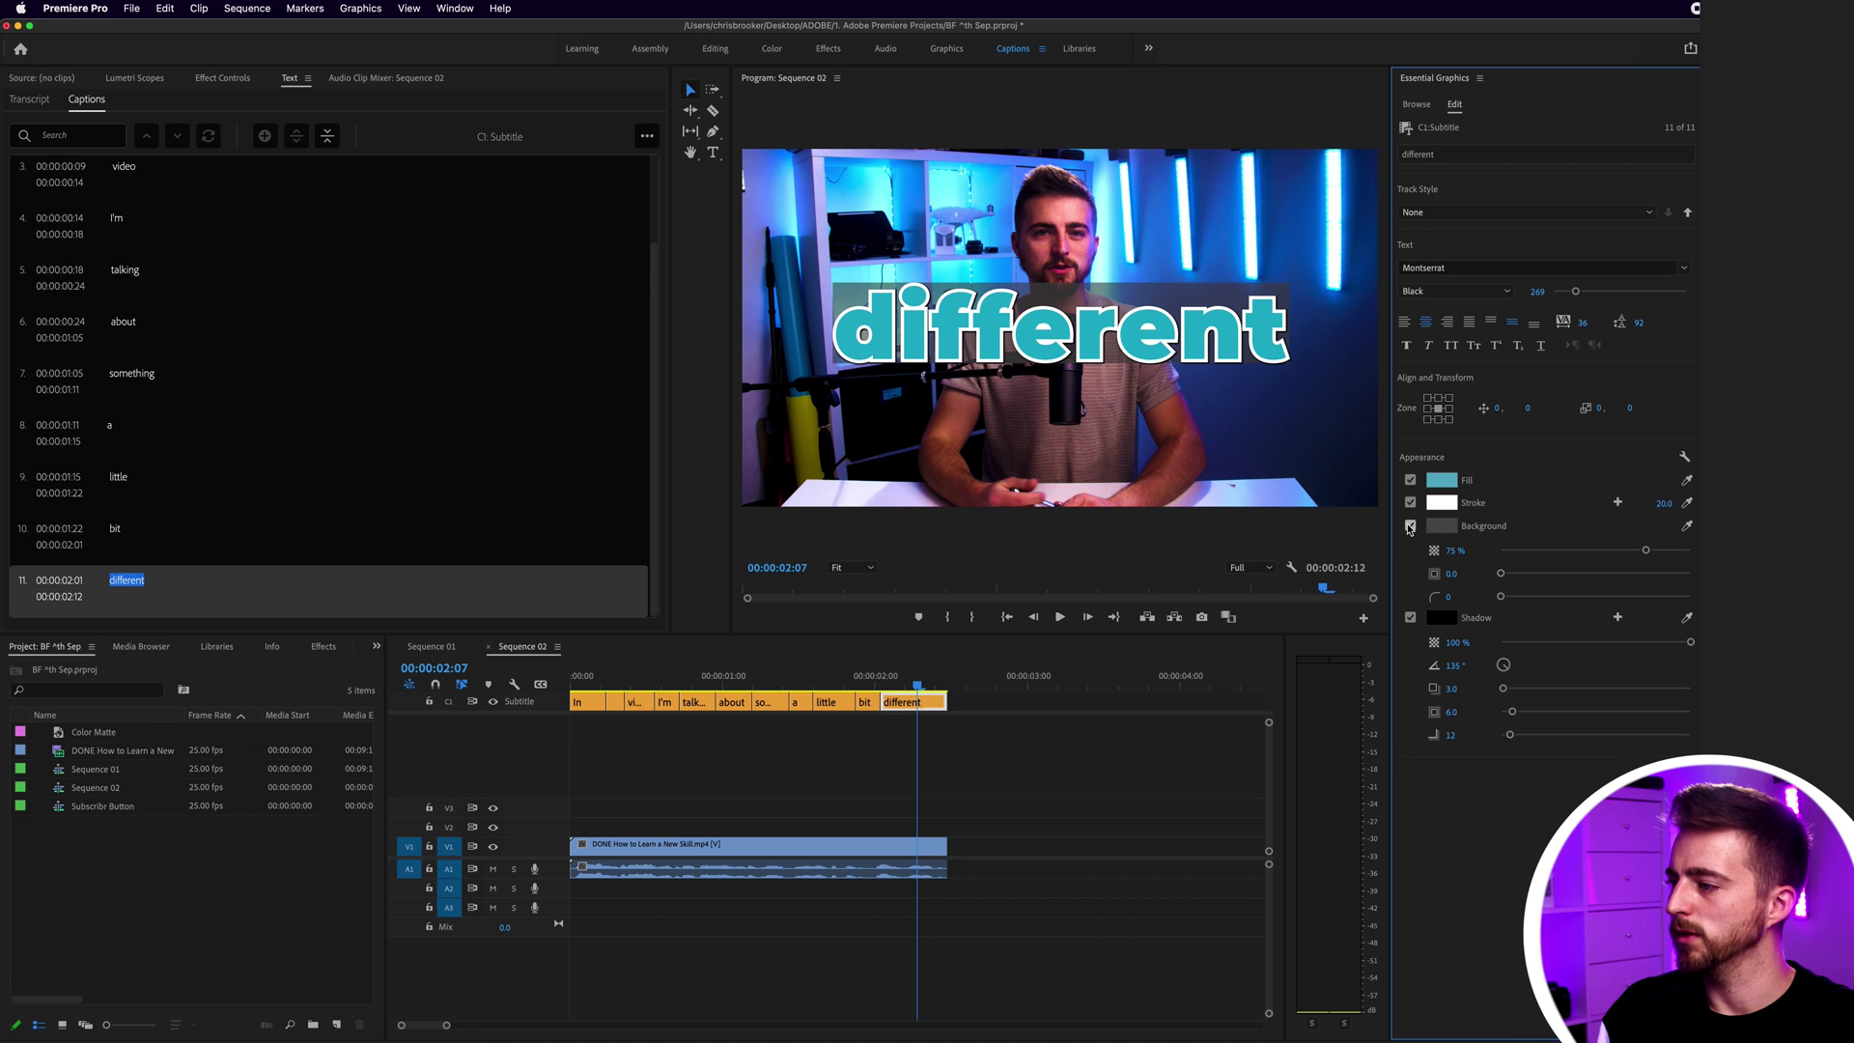
left_click(1409, 526)
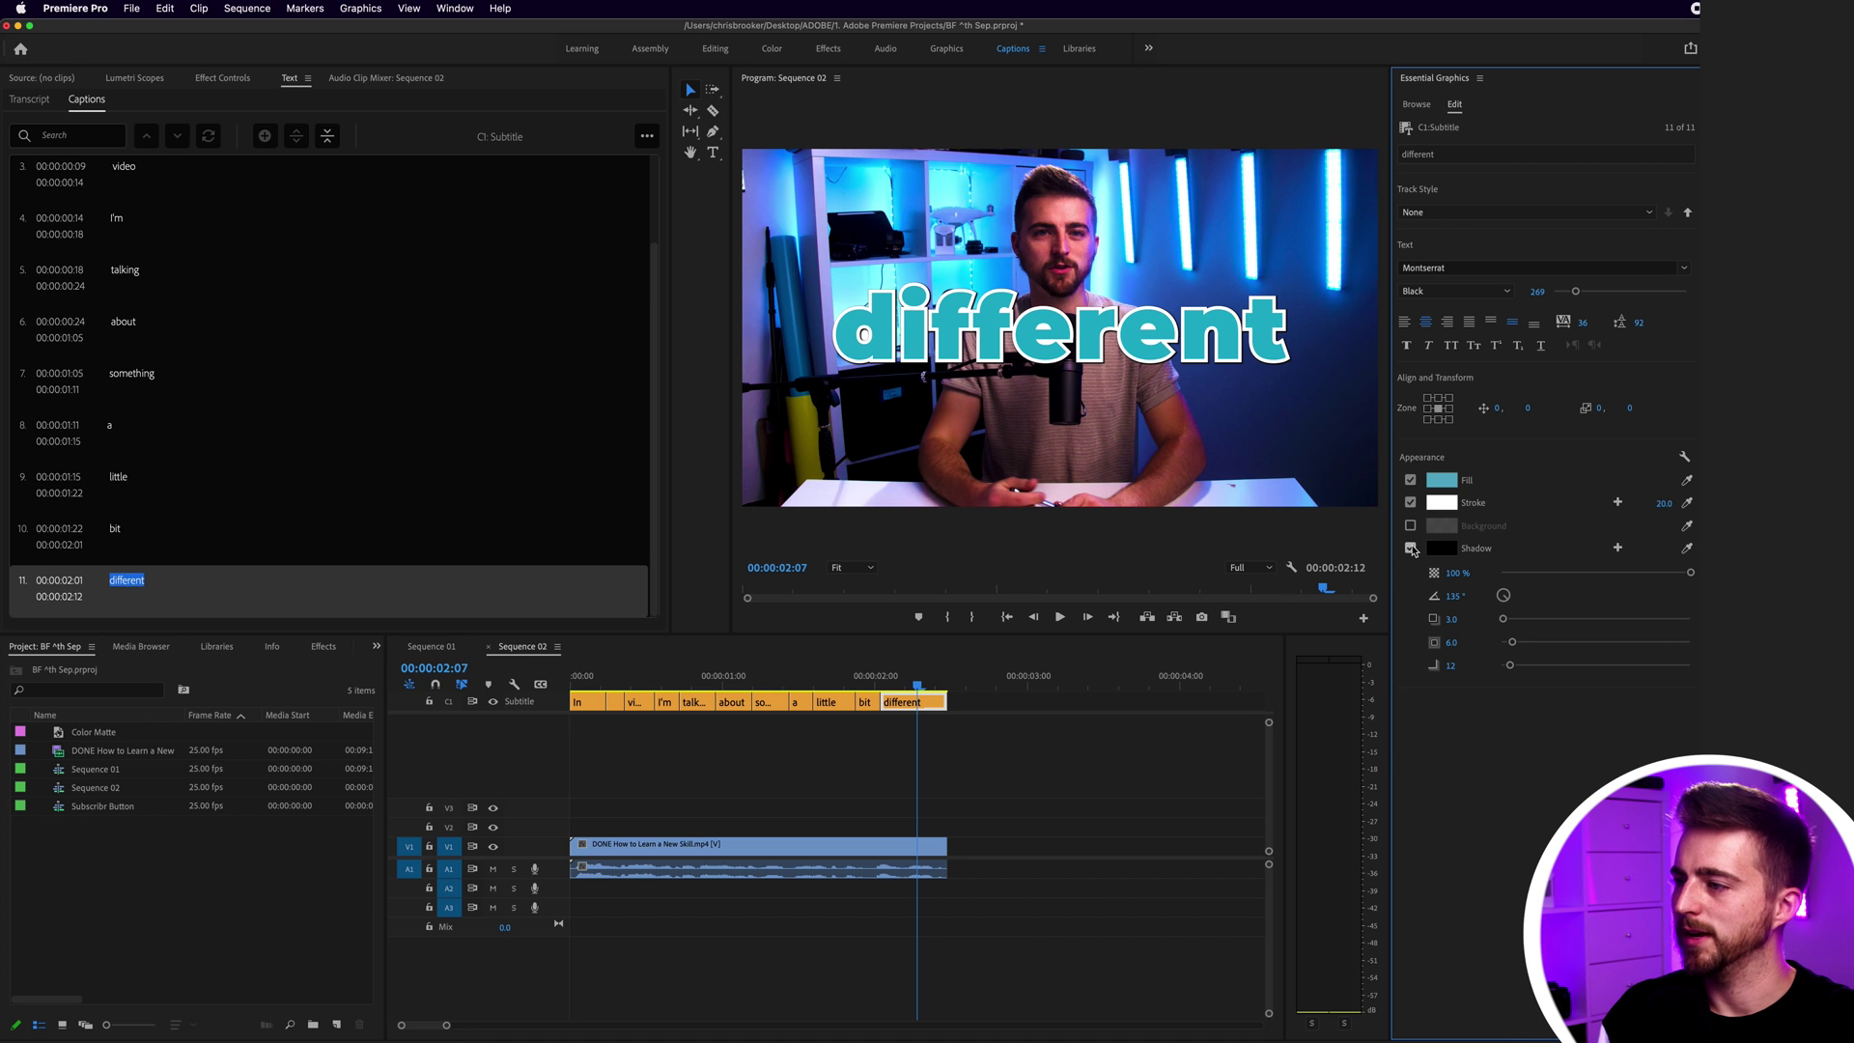
left_click(1441, 547)
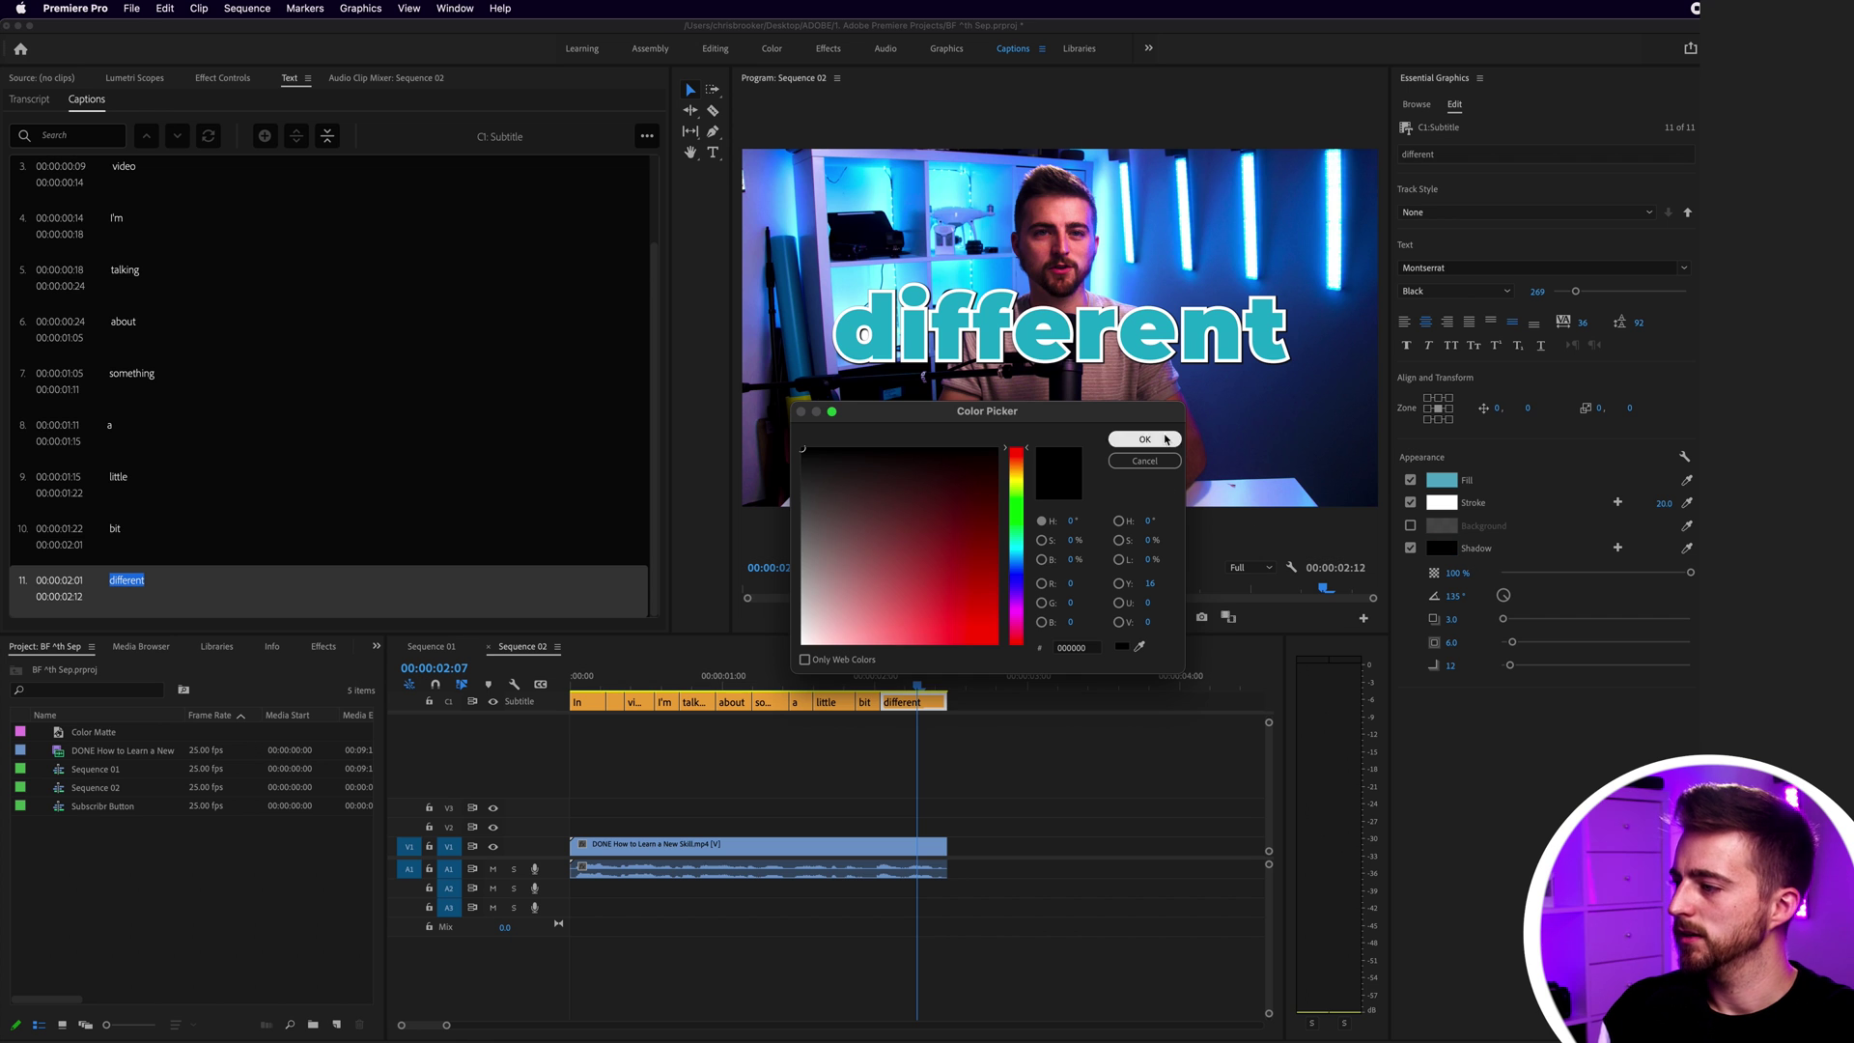
left_click(1165, 439)
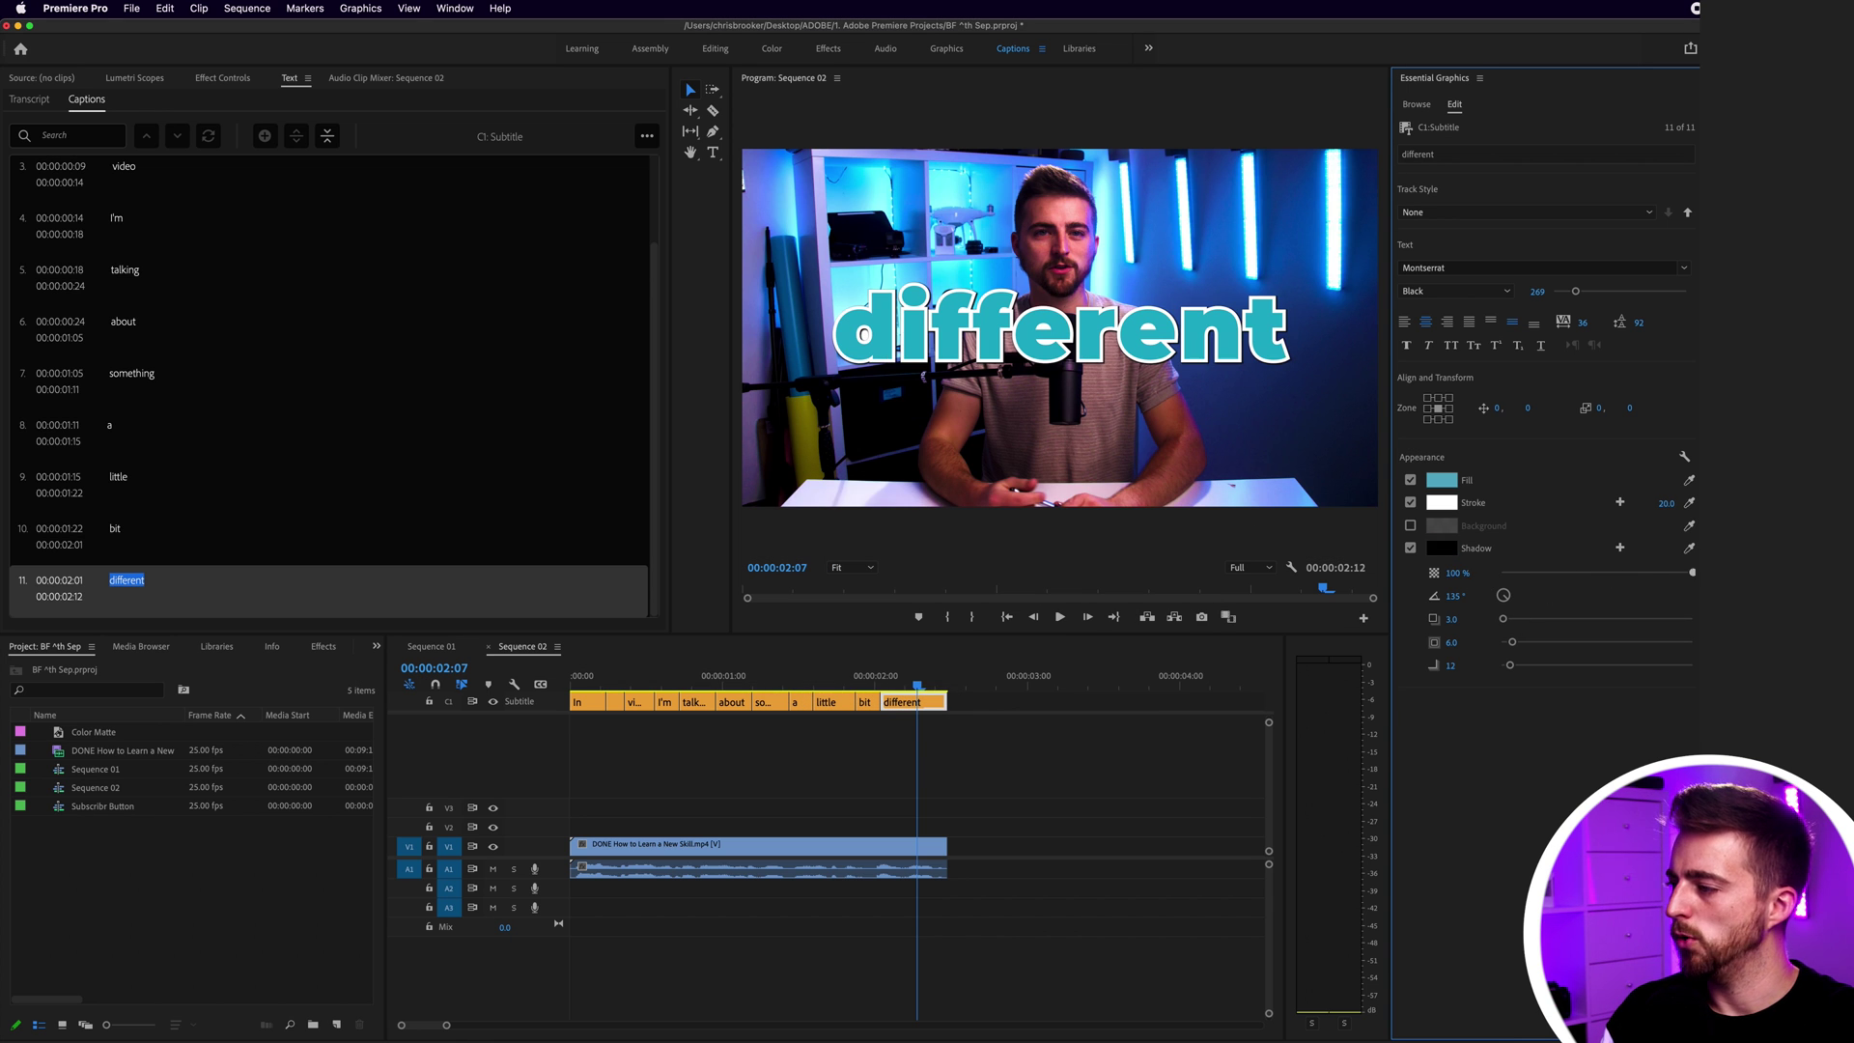
left_click_drag(1511, 623, 1525, 621)
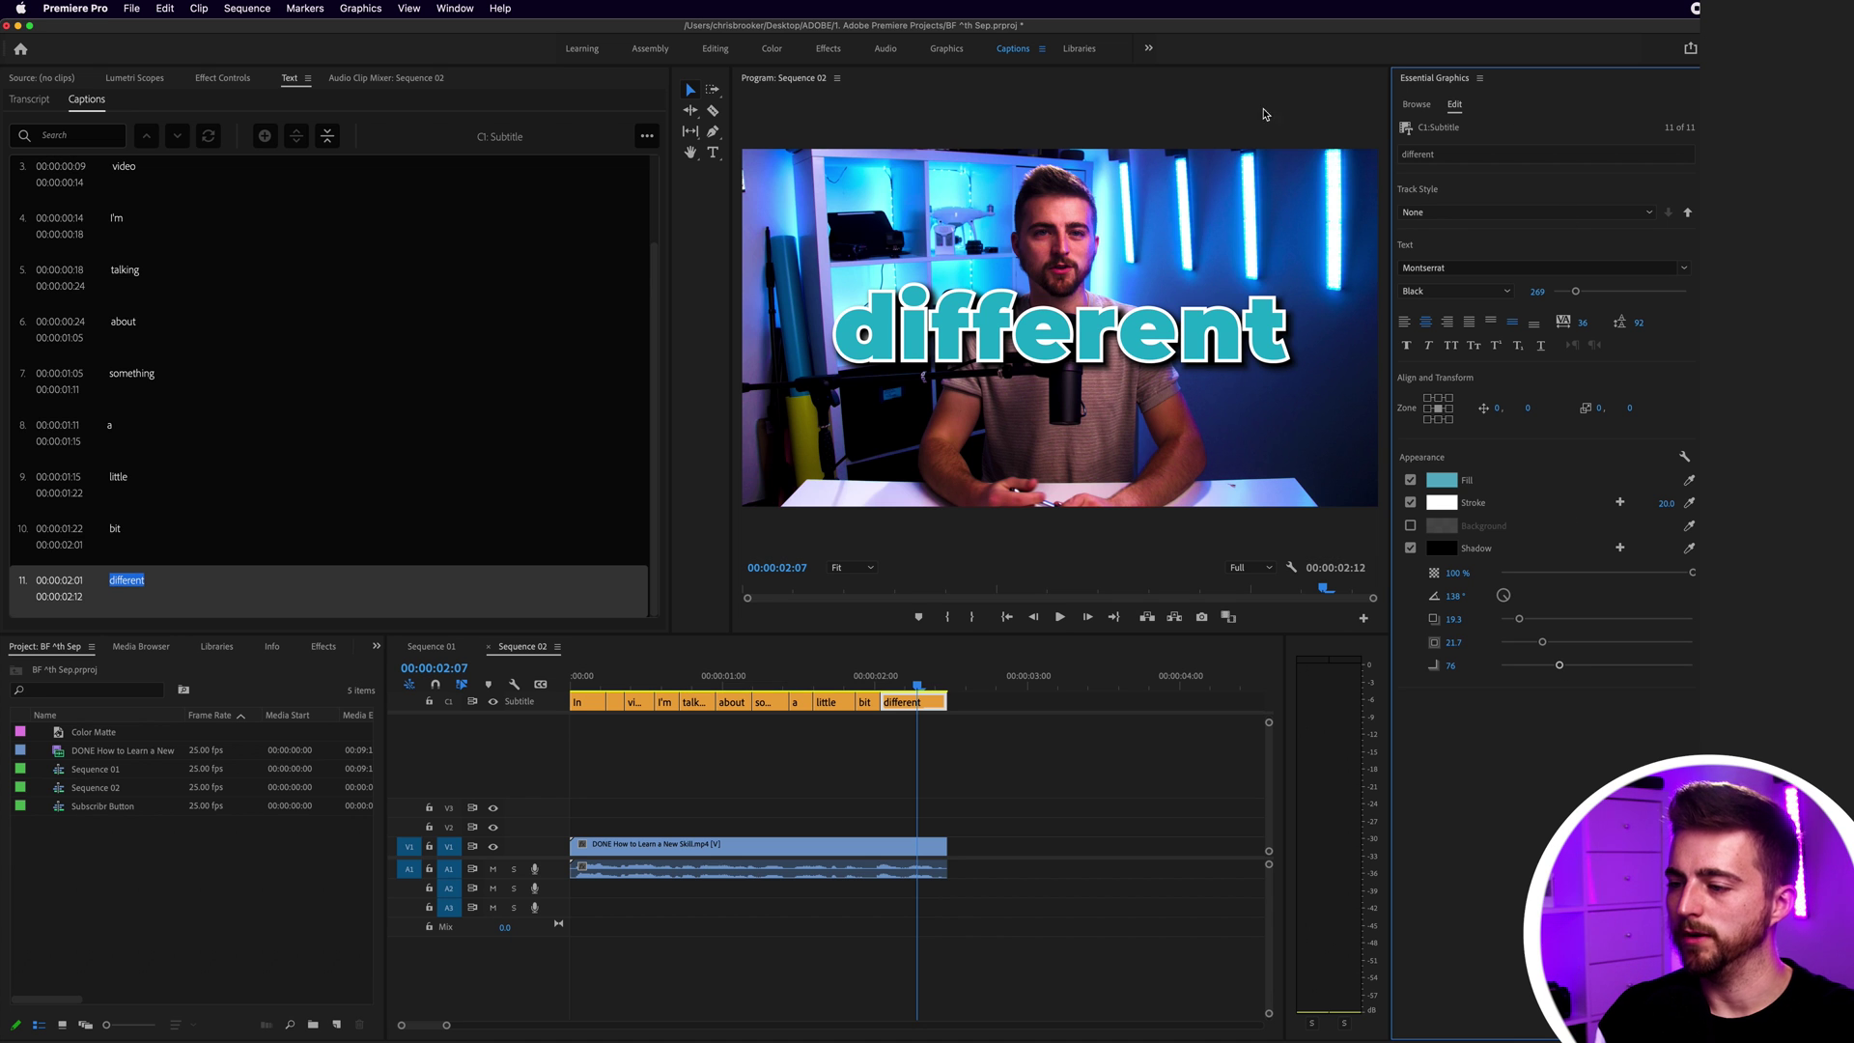
mouse_move(924, 670)
left_mouse_down()
mouse_move(713, 679)
mouse_move(906, 679)
left_mouse_up()
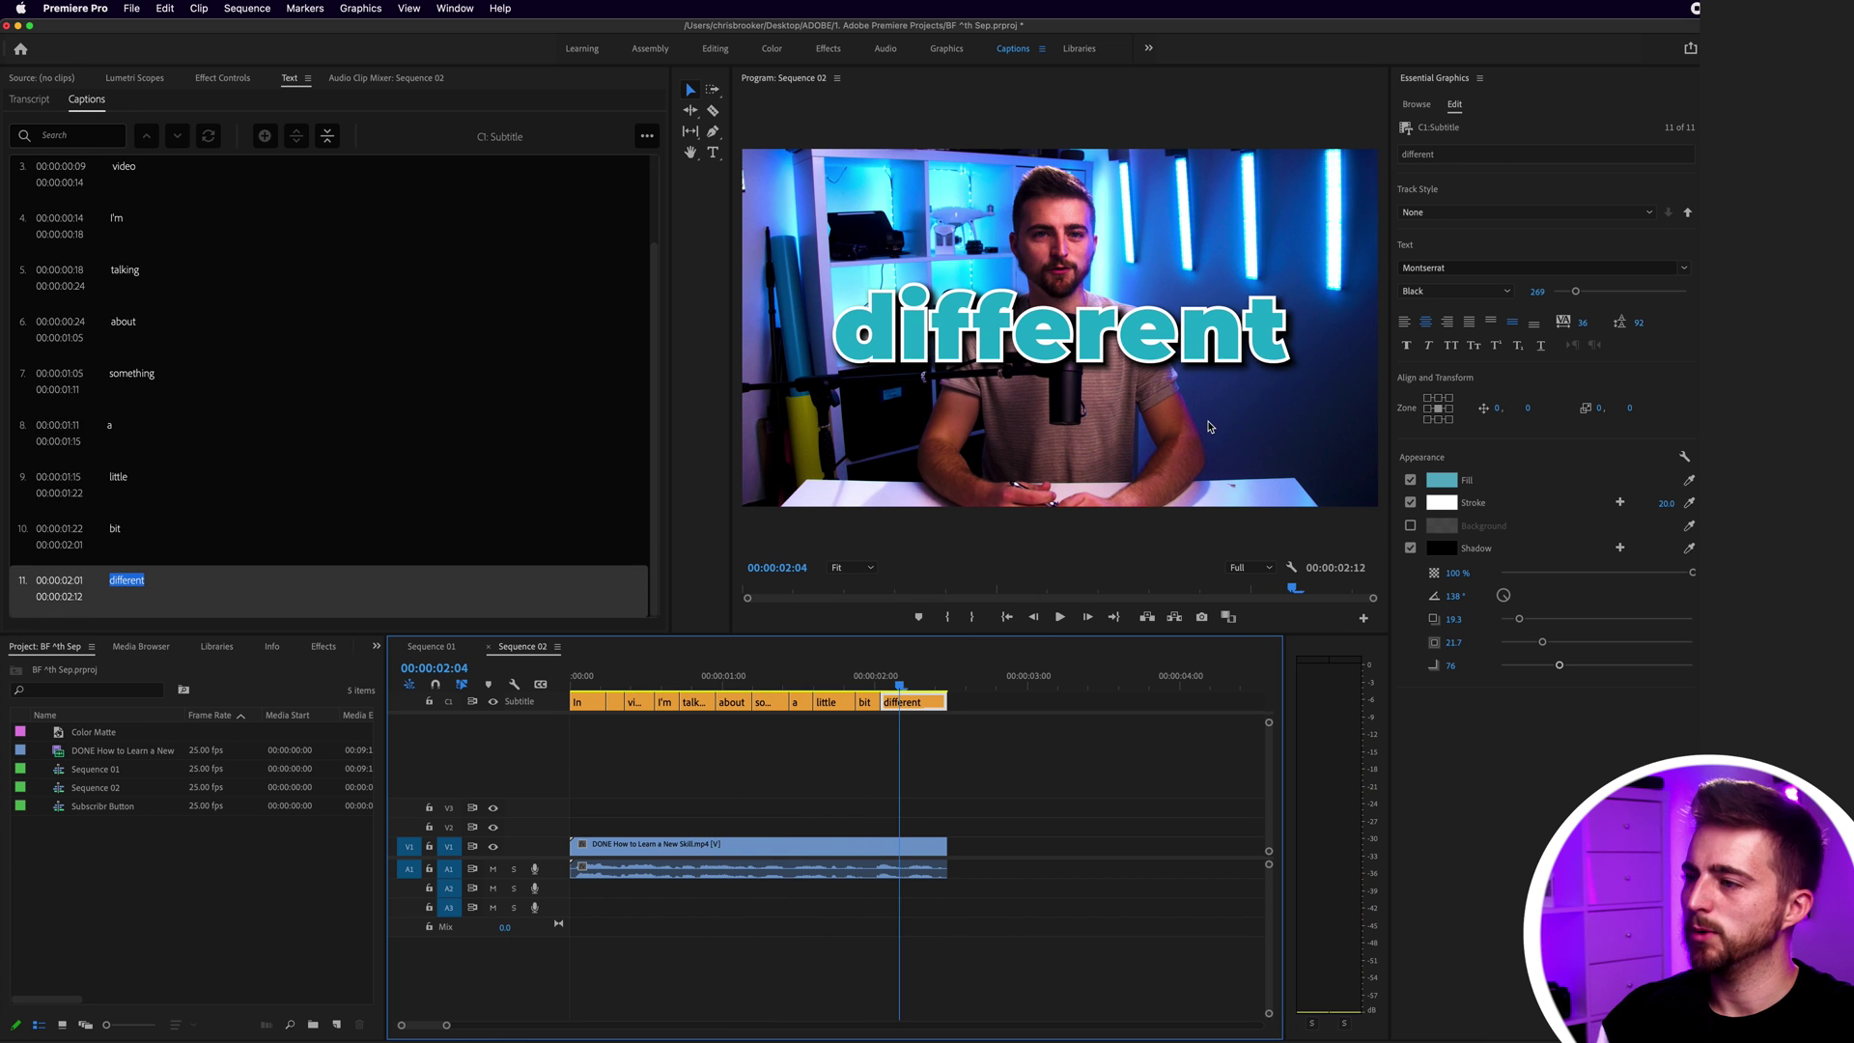
Step: Create a new track style named 'Blue Text' from the current caption look
left_click(1601, 215)
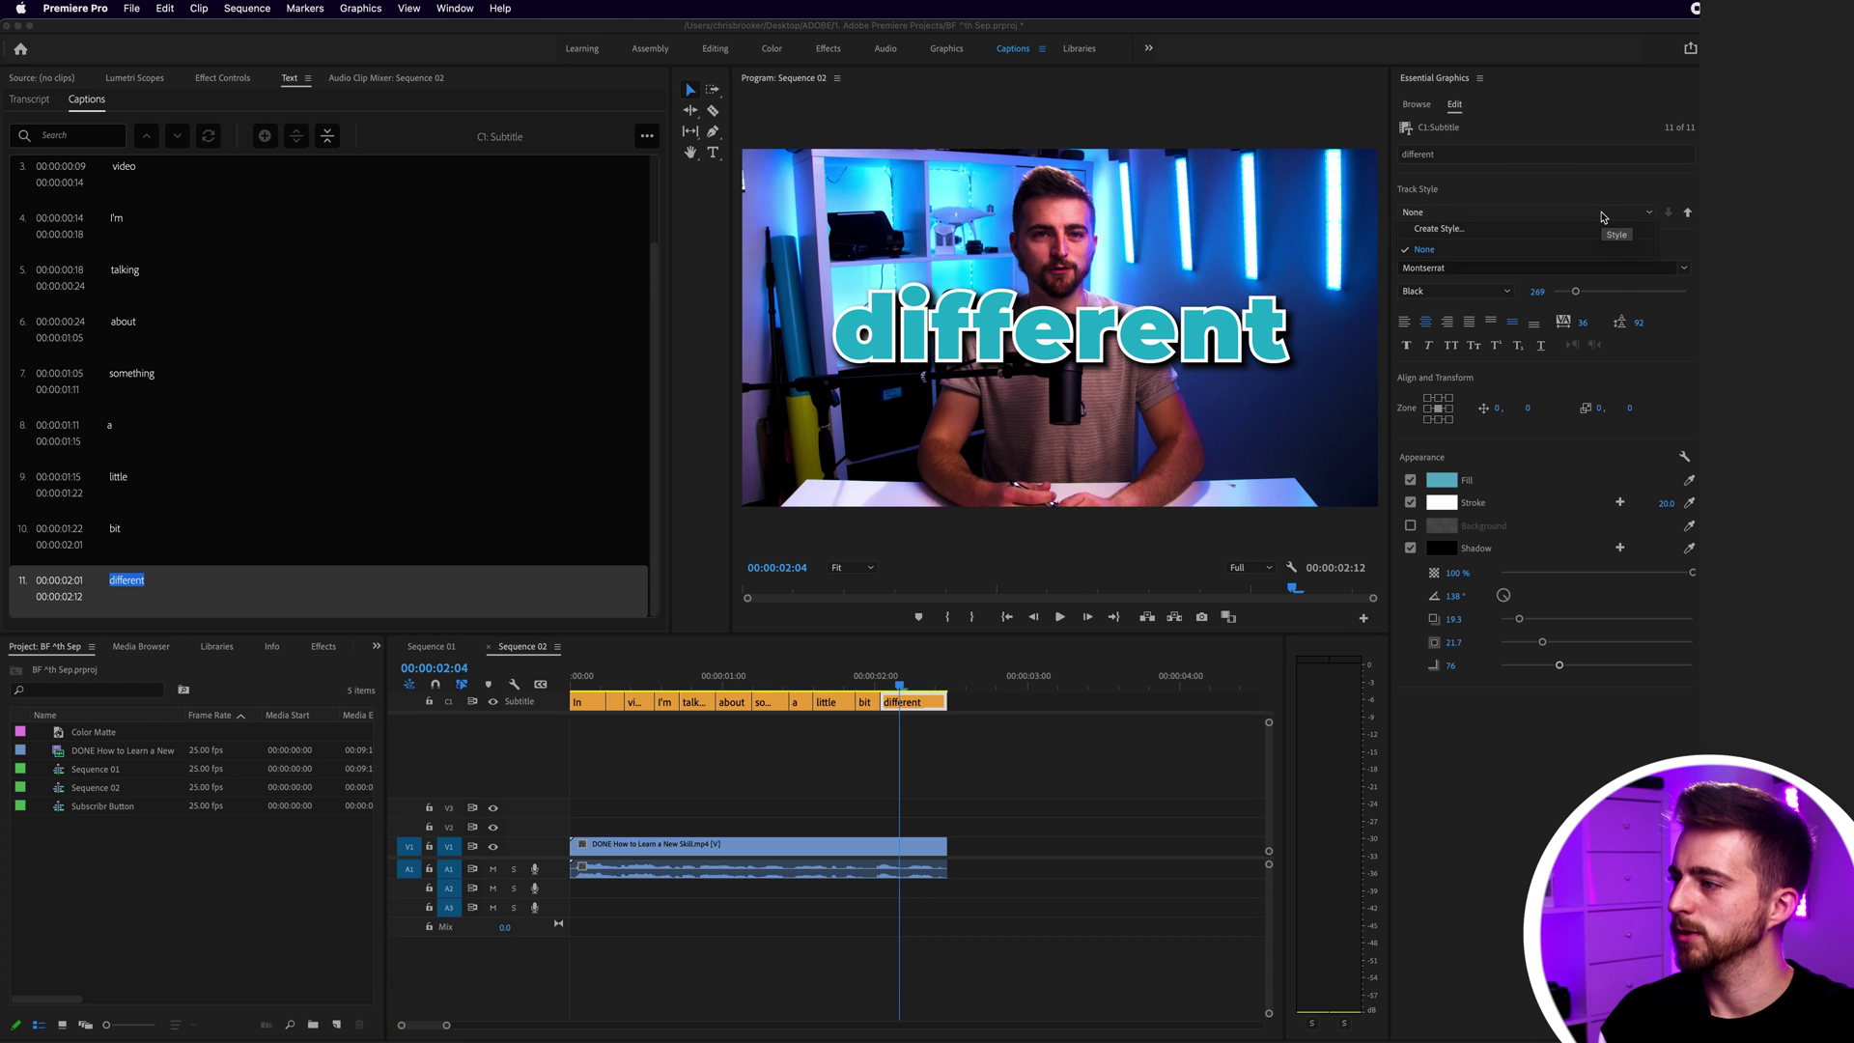
left_click(1501, 229)
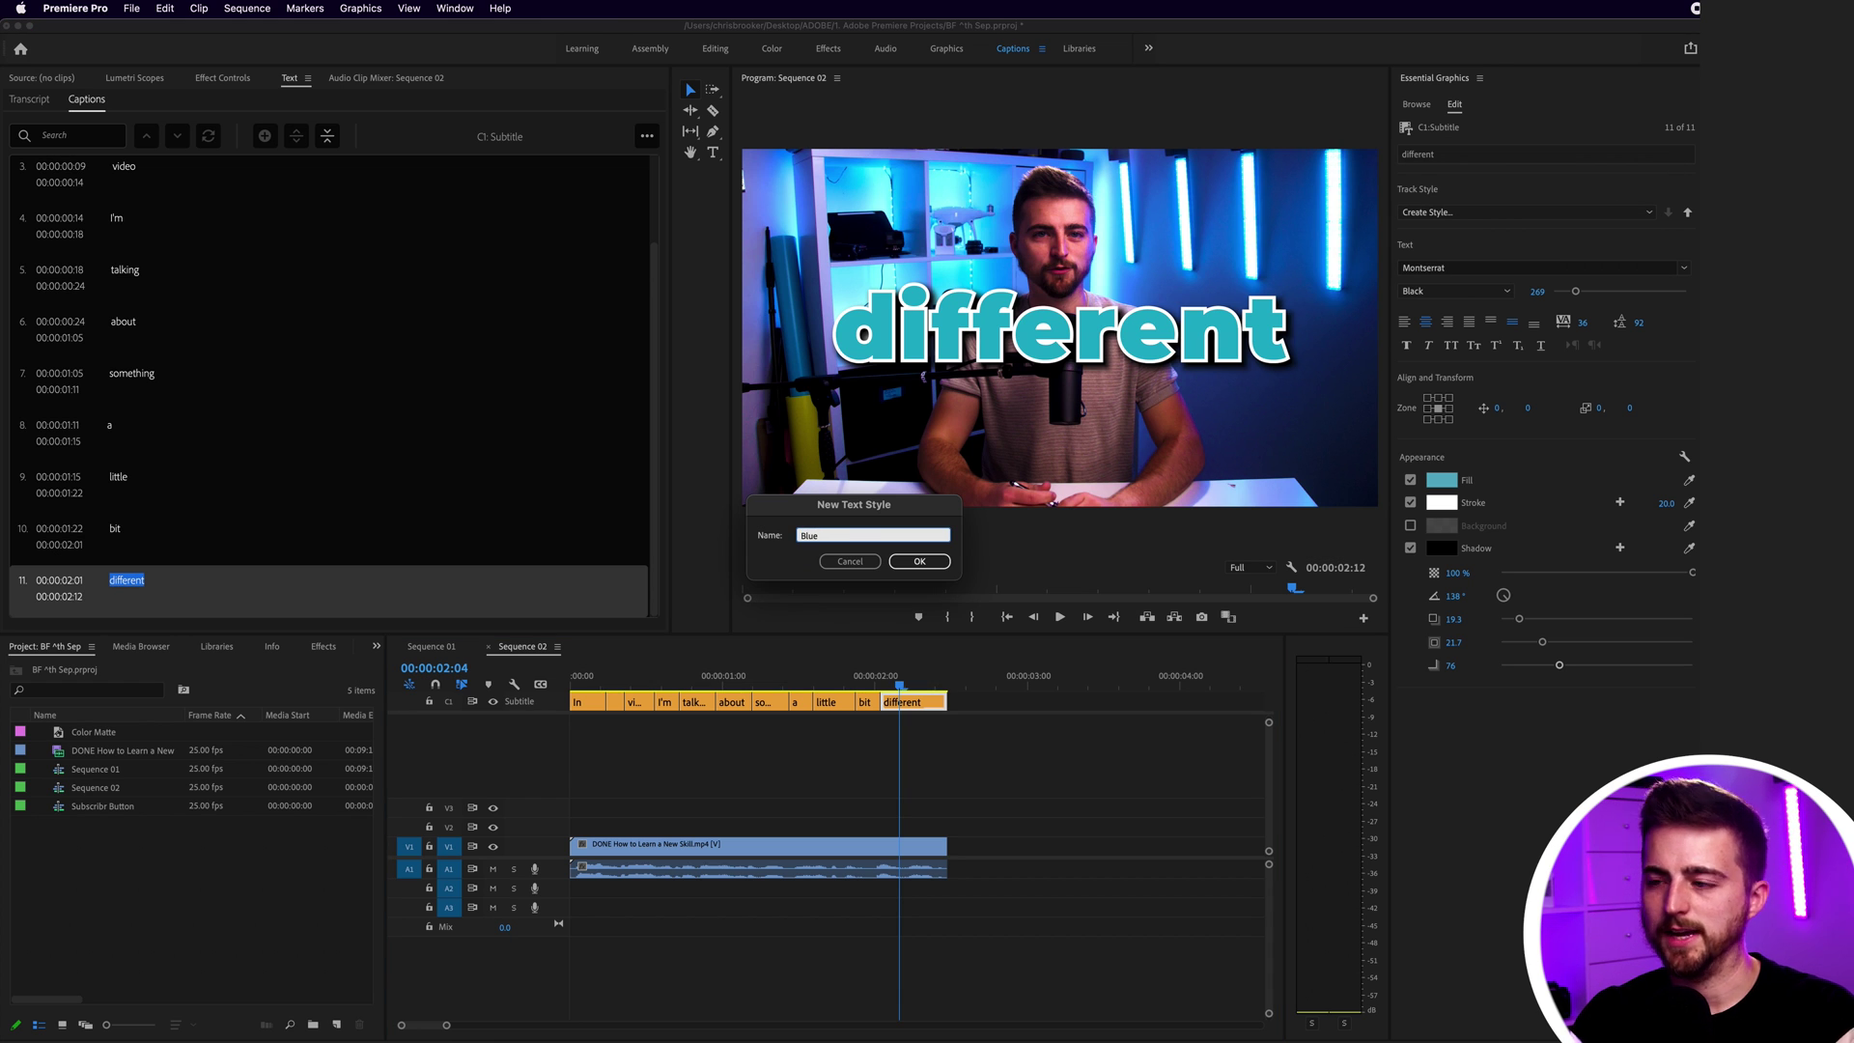
key("Return")
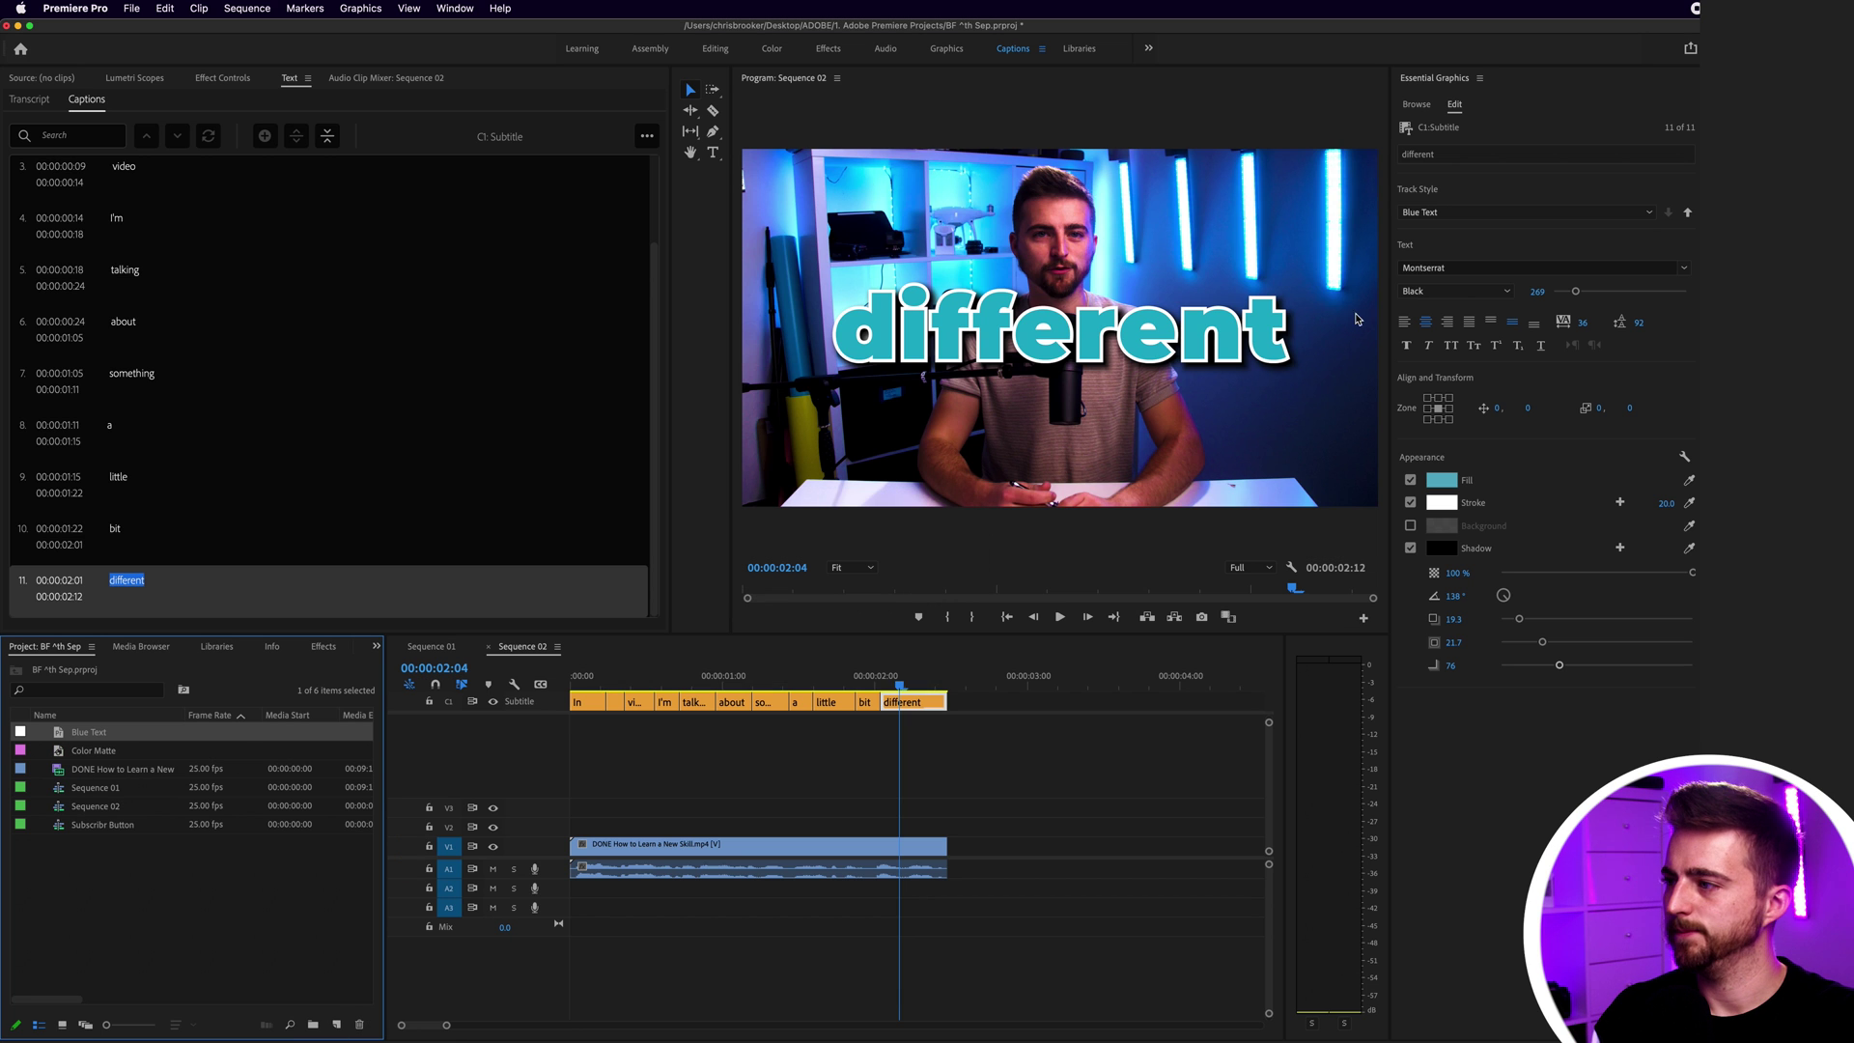
Step: Apply the Blue Text track style to every caption clip on the track and play back to check
left_click_drag(1067, 703, 547, 678)
left_click(1484, 215)
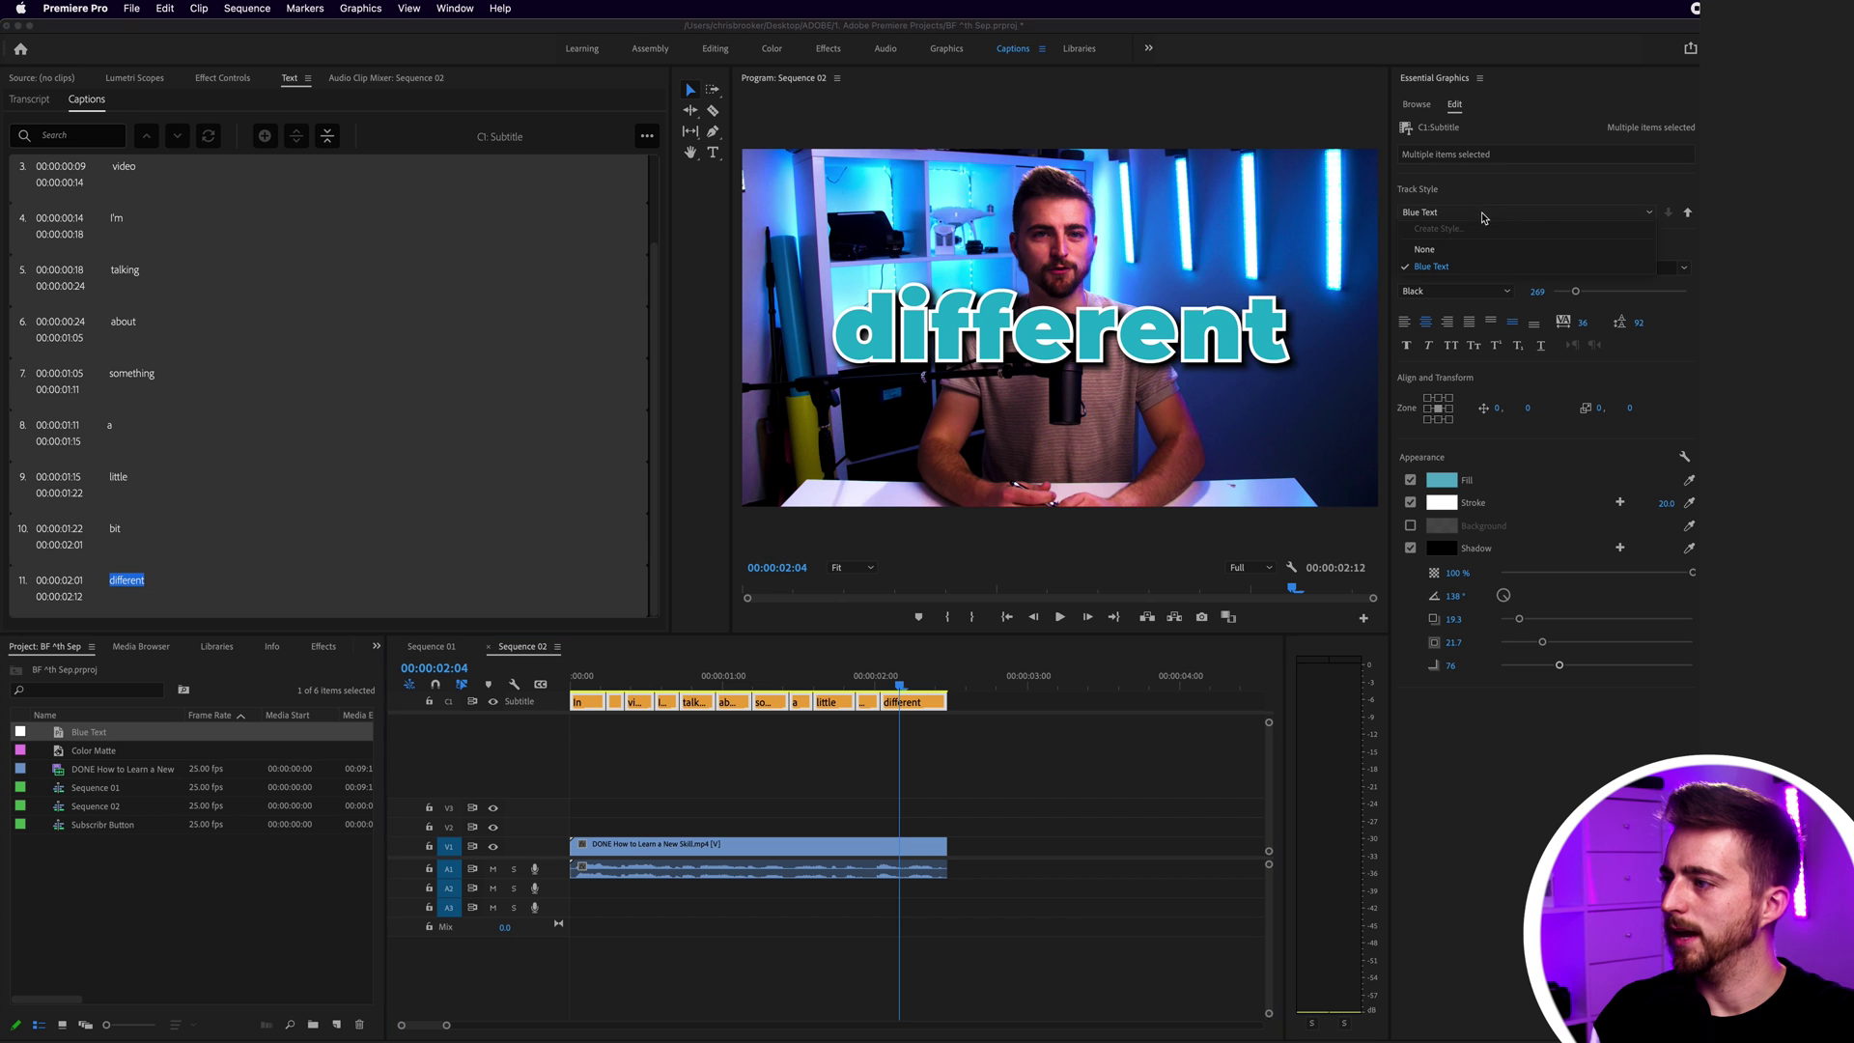
left_click(1462, 266)
left_click_drag(838, 681, 575, 685)
key("space")
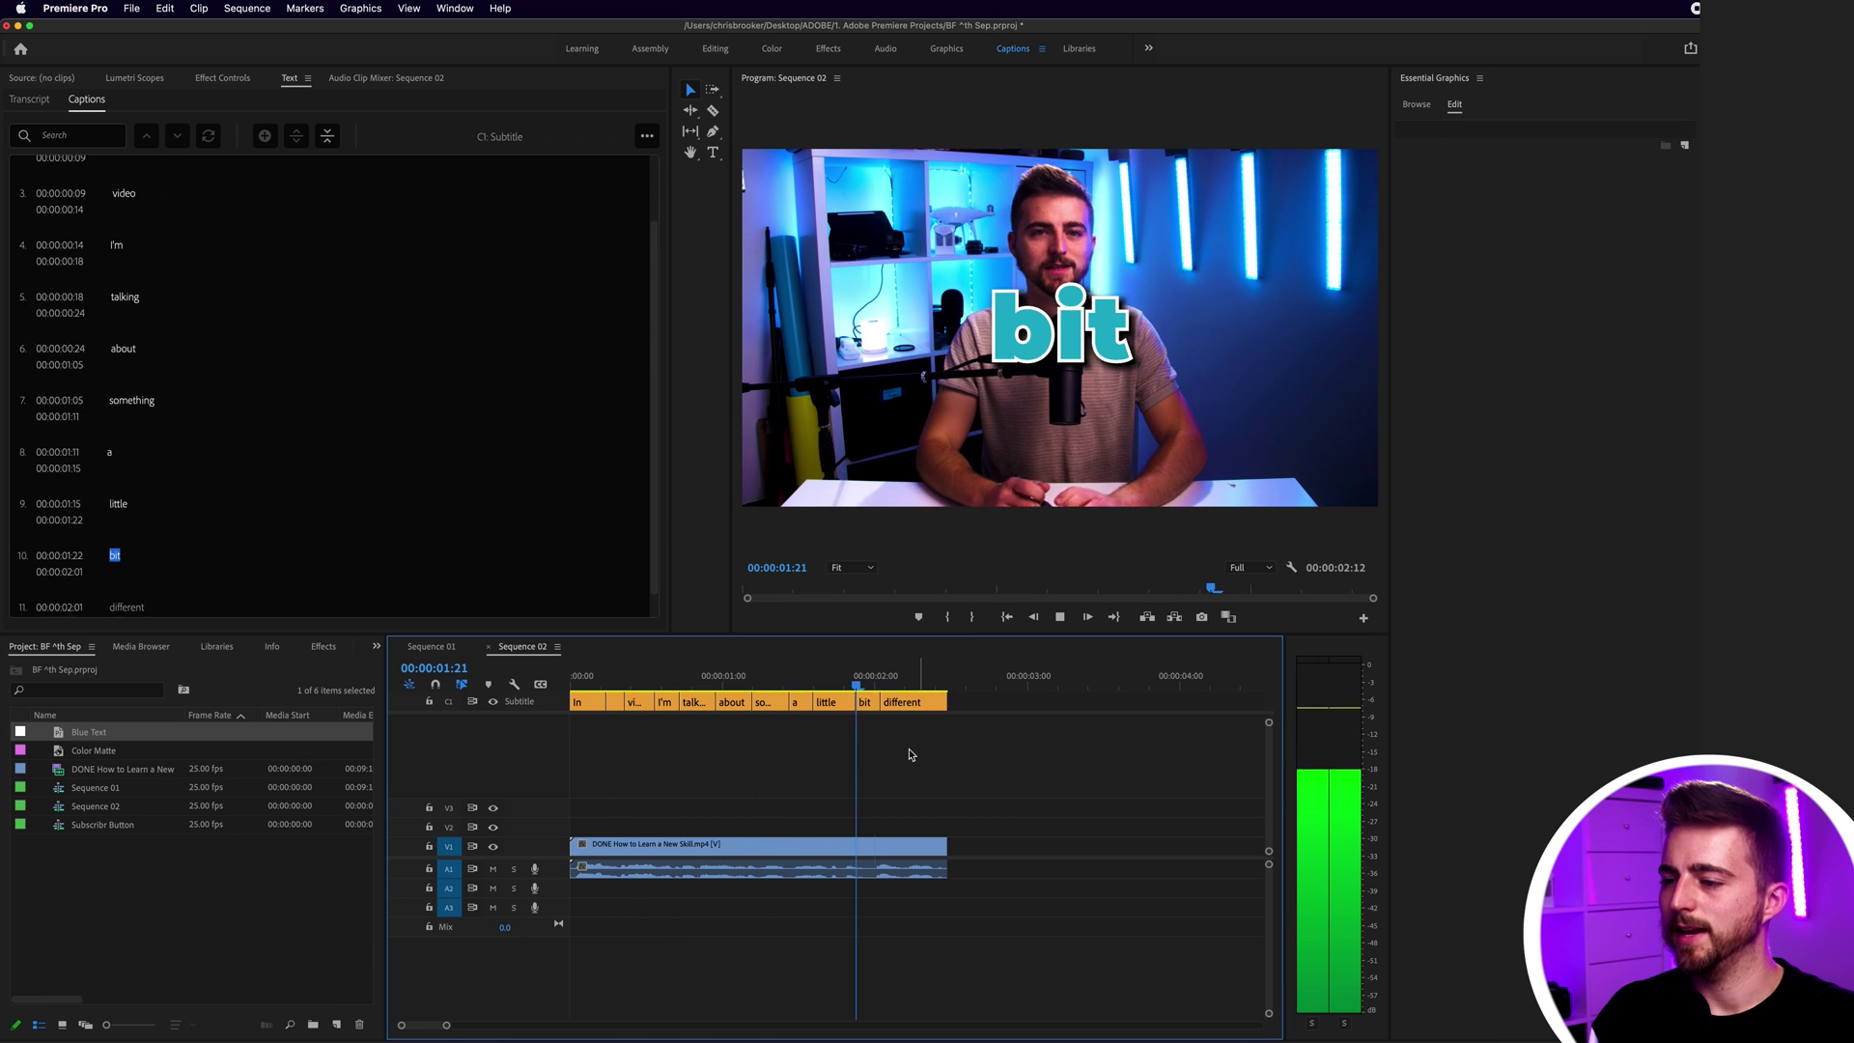
Step: Widen the 'something' caption's text box and reduce its font size to 232 so it fits
key("j")
key("k")
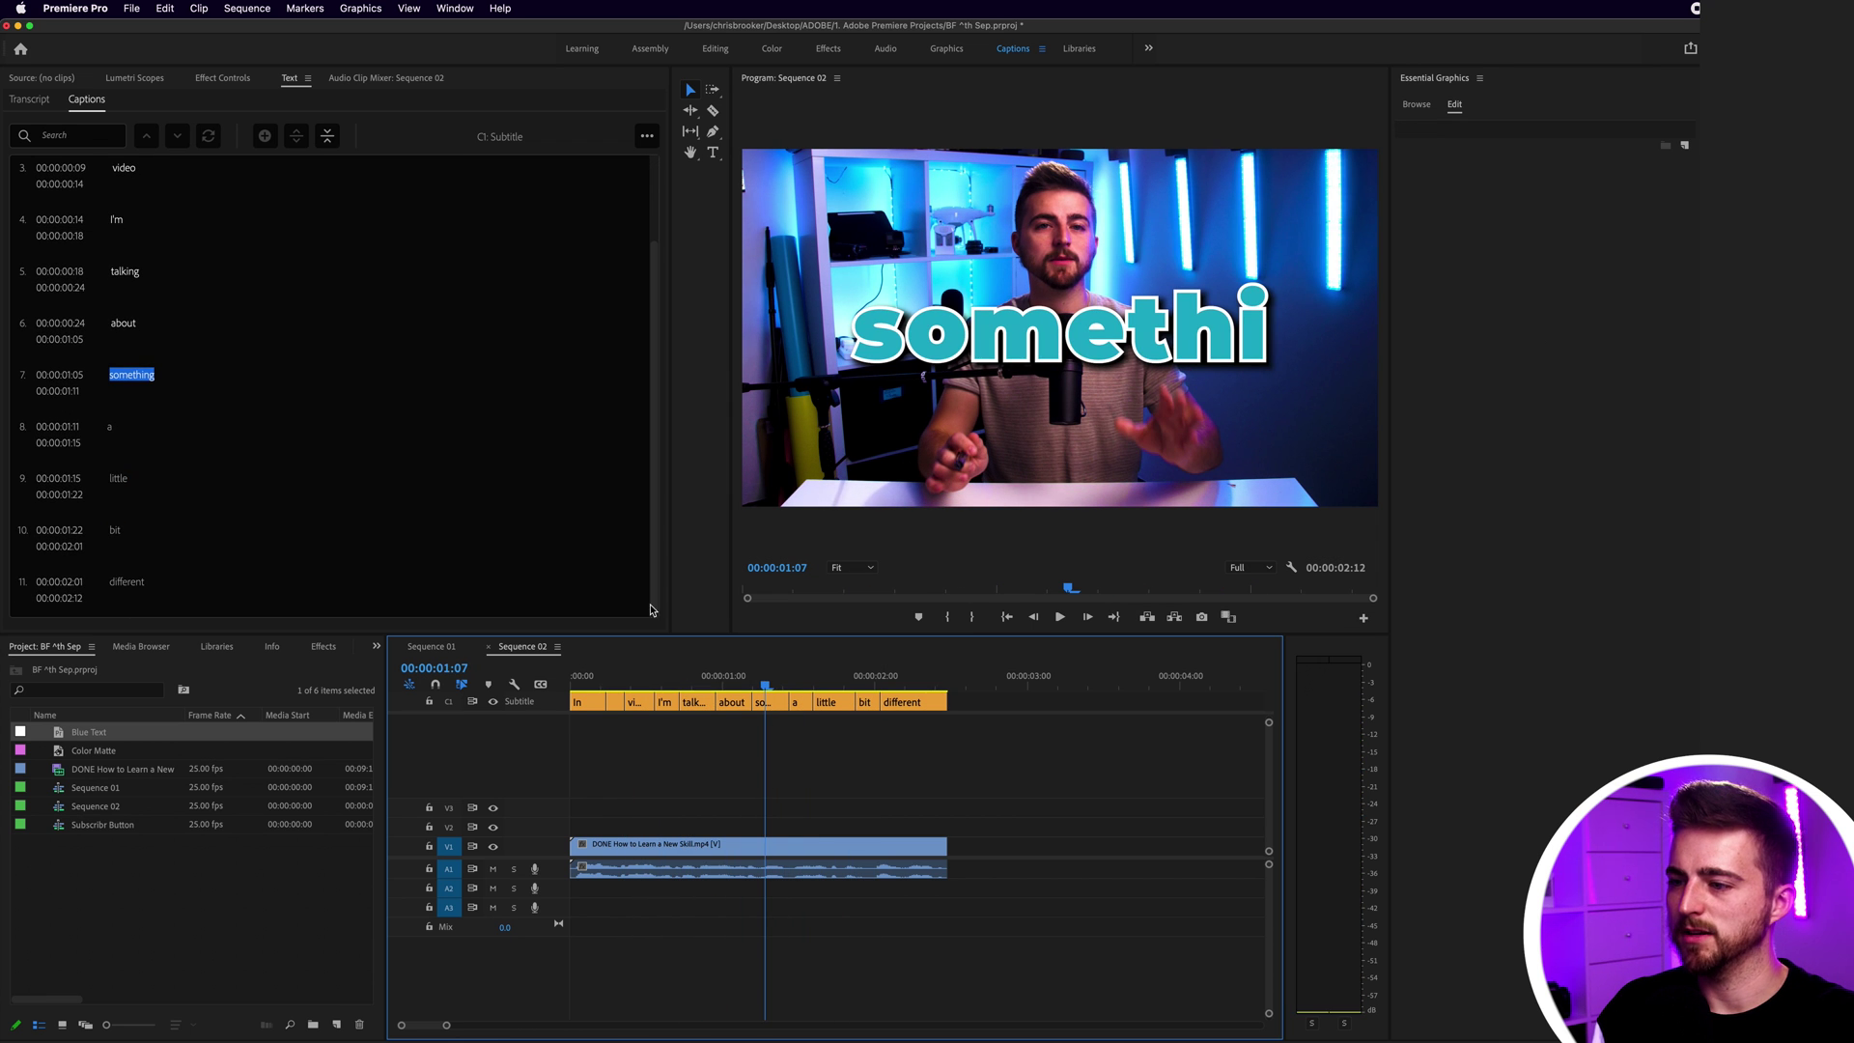
left_click(768, 696)
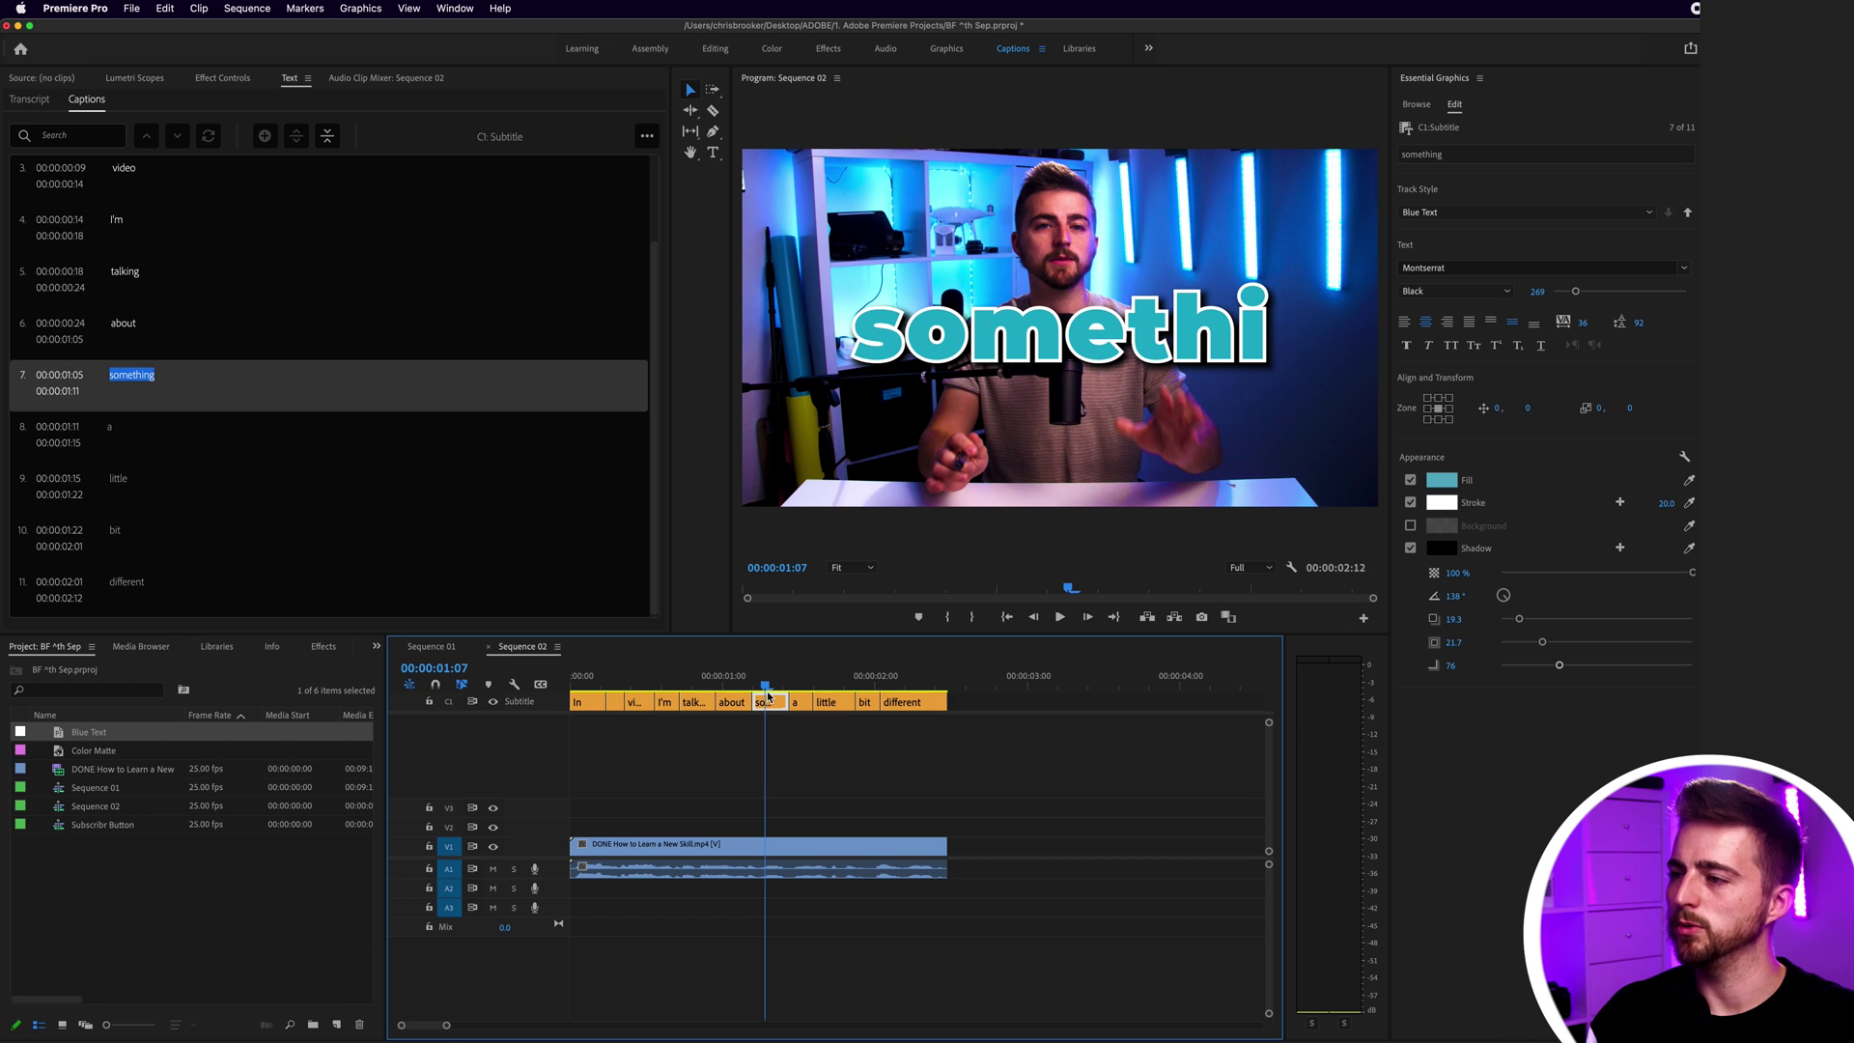
left_click(1023, 327)
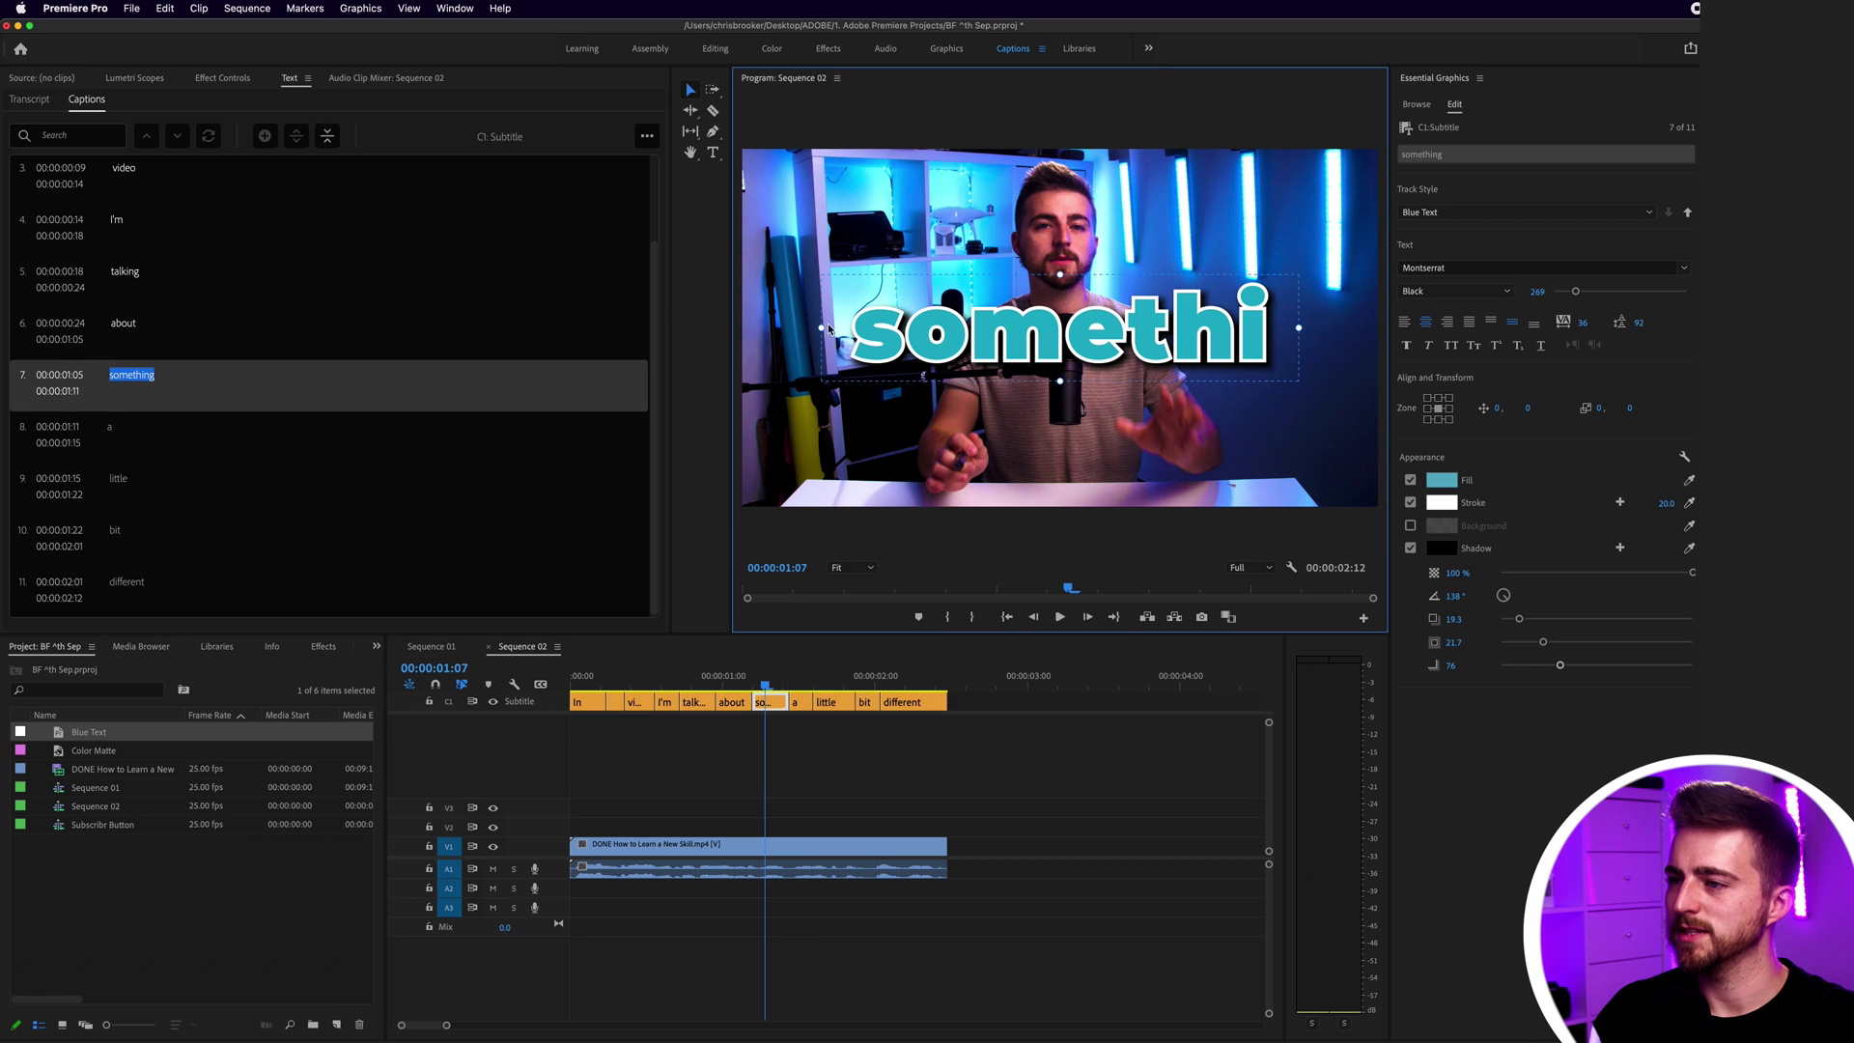
left_click_drag(817, 328, 757, 332)
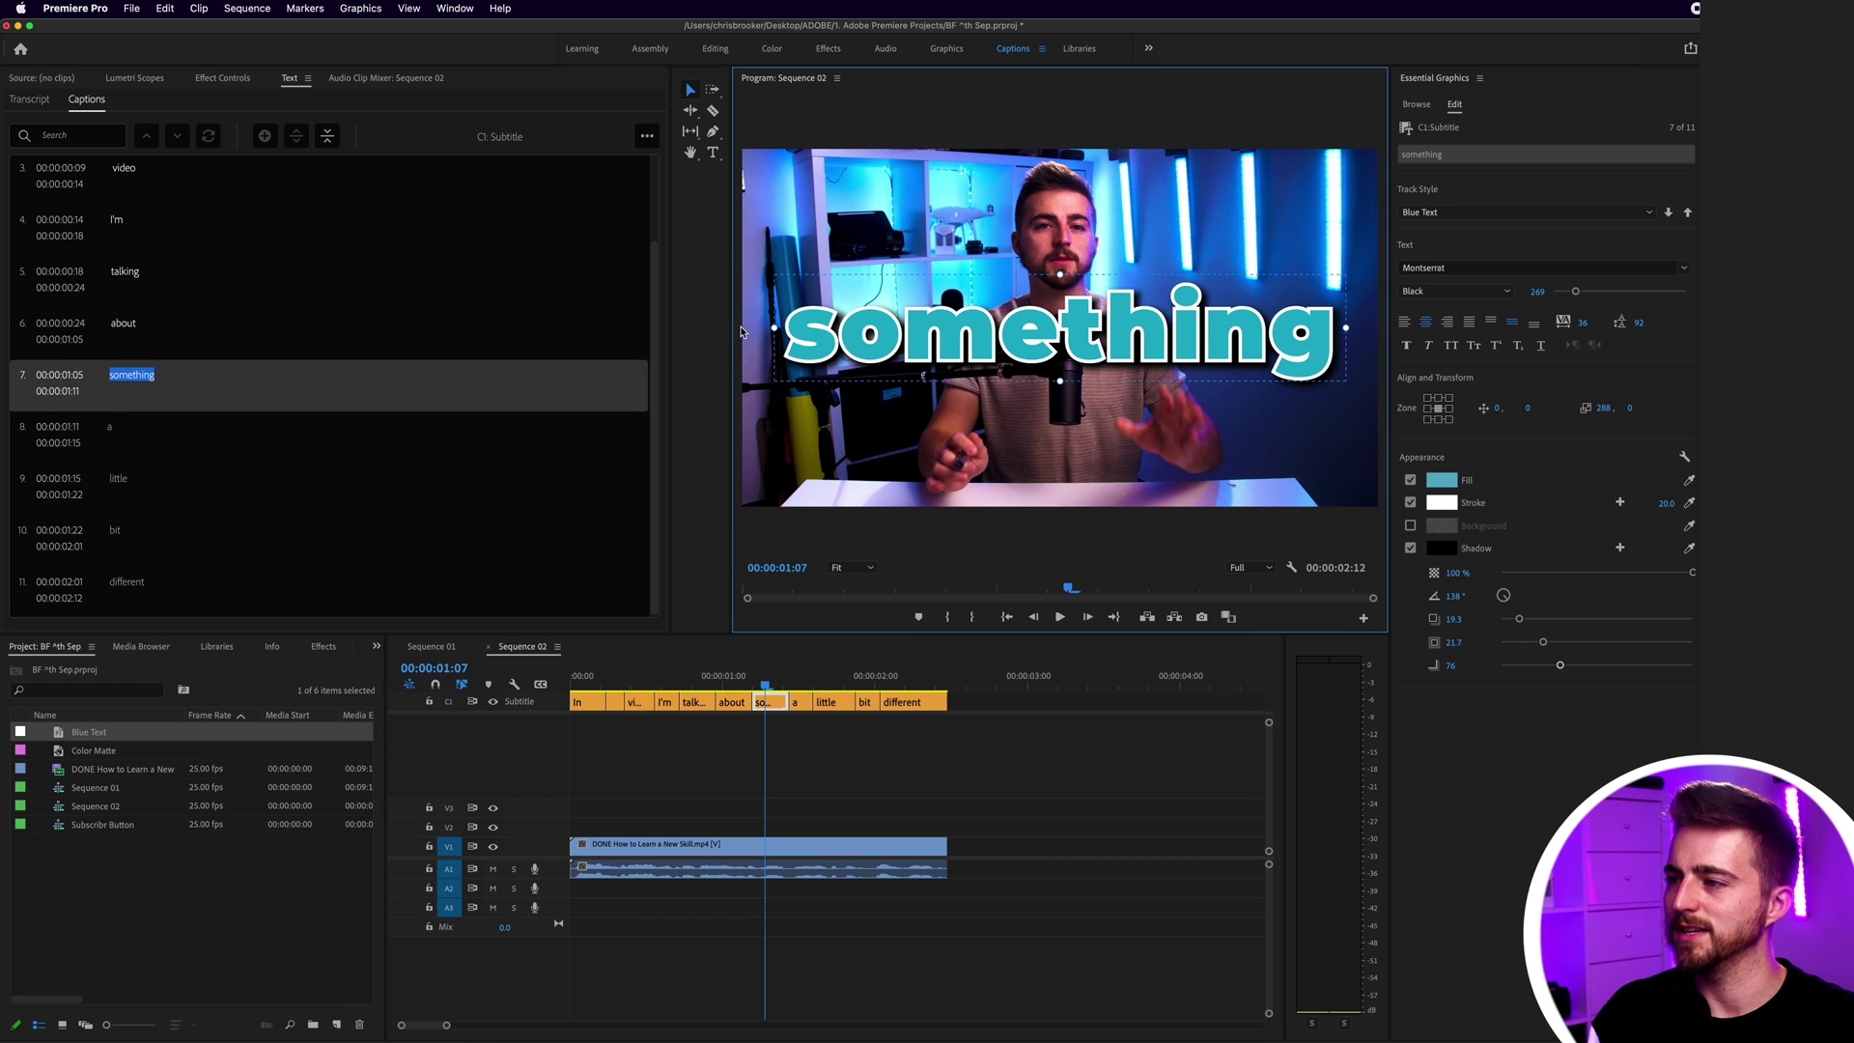
left_click_drag(1573, 292, 1572, 293)
Step: Deselect the caption and replay the sequence from the start to review
left_click(907, 772)
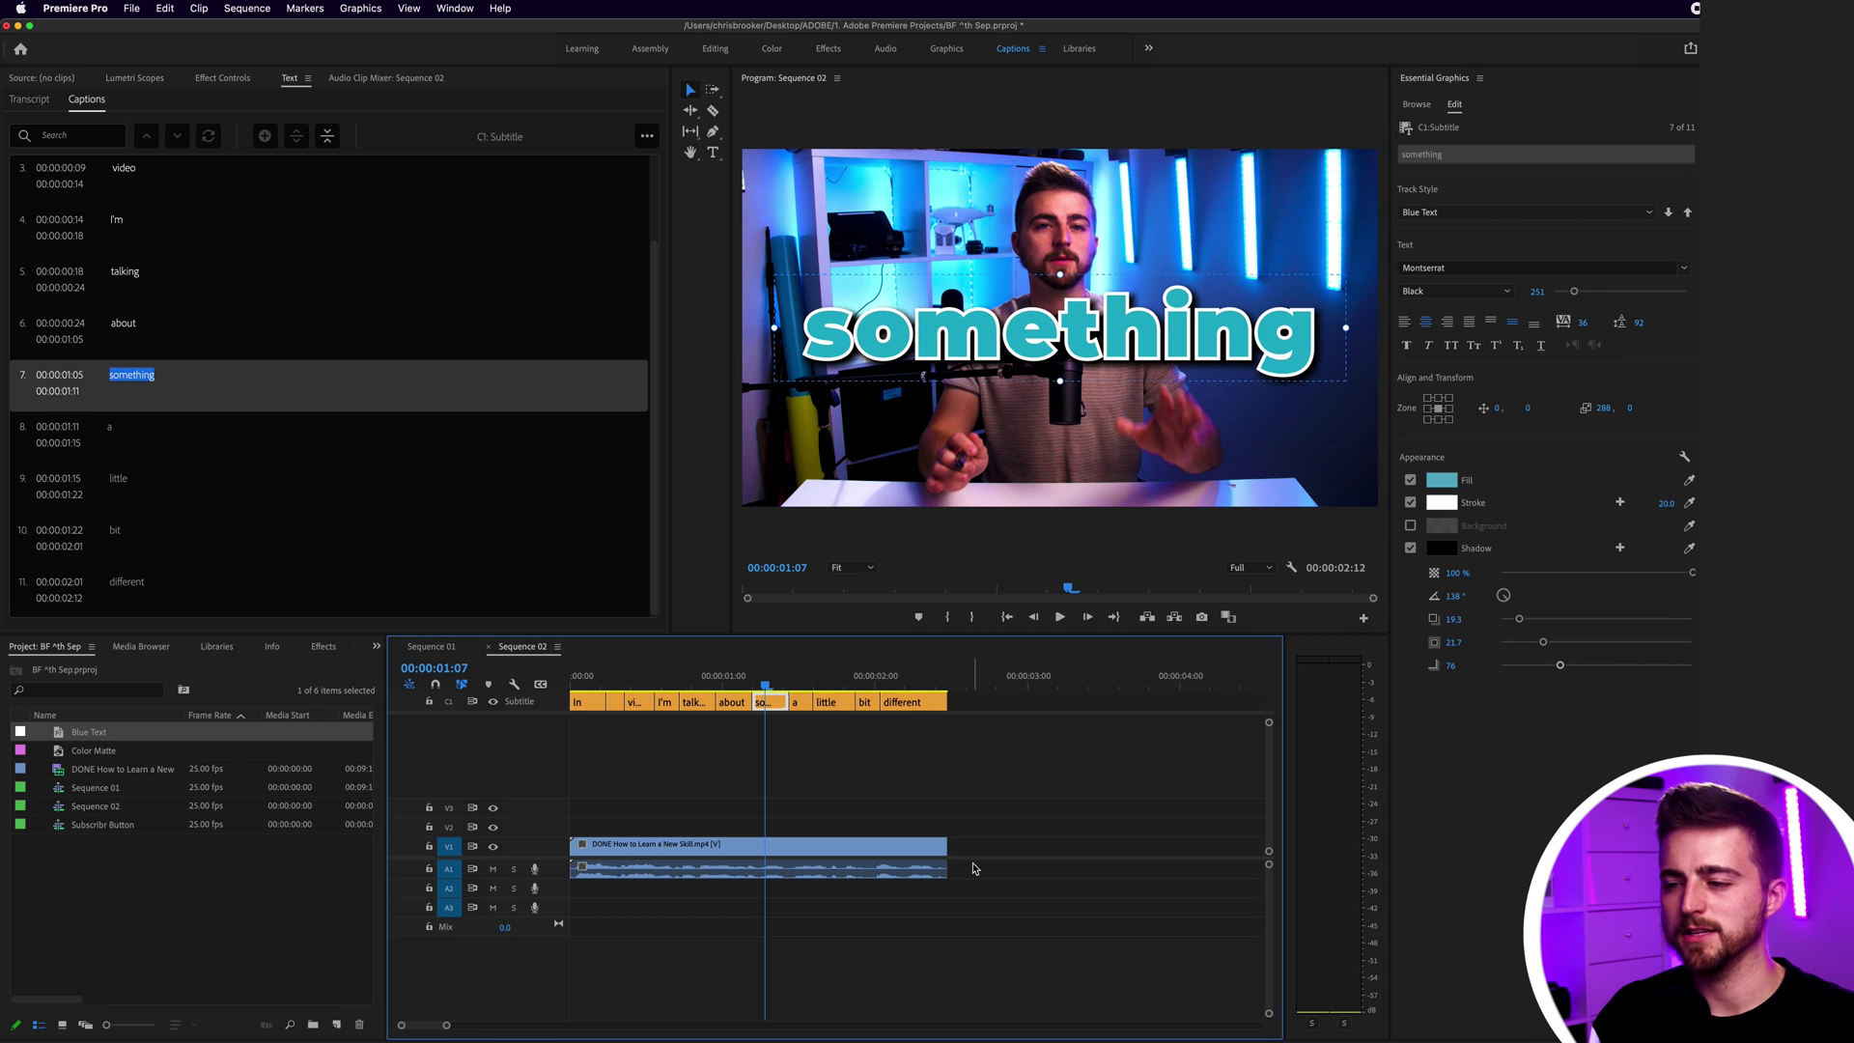
key("Home")
key("space")
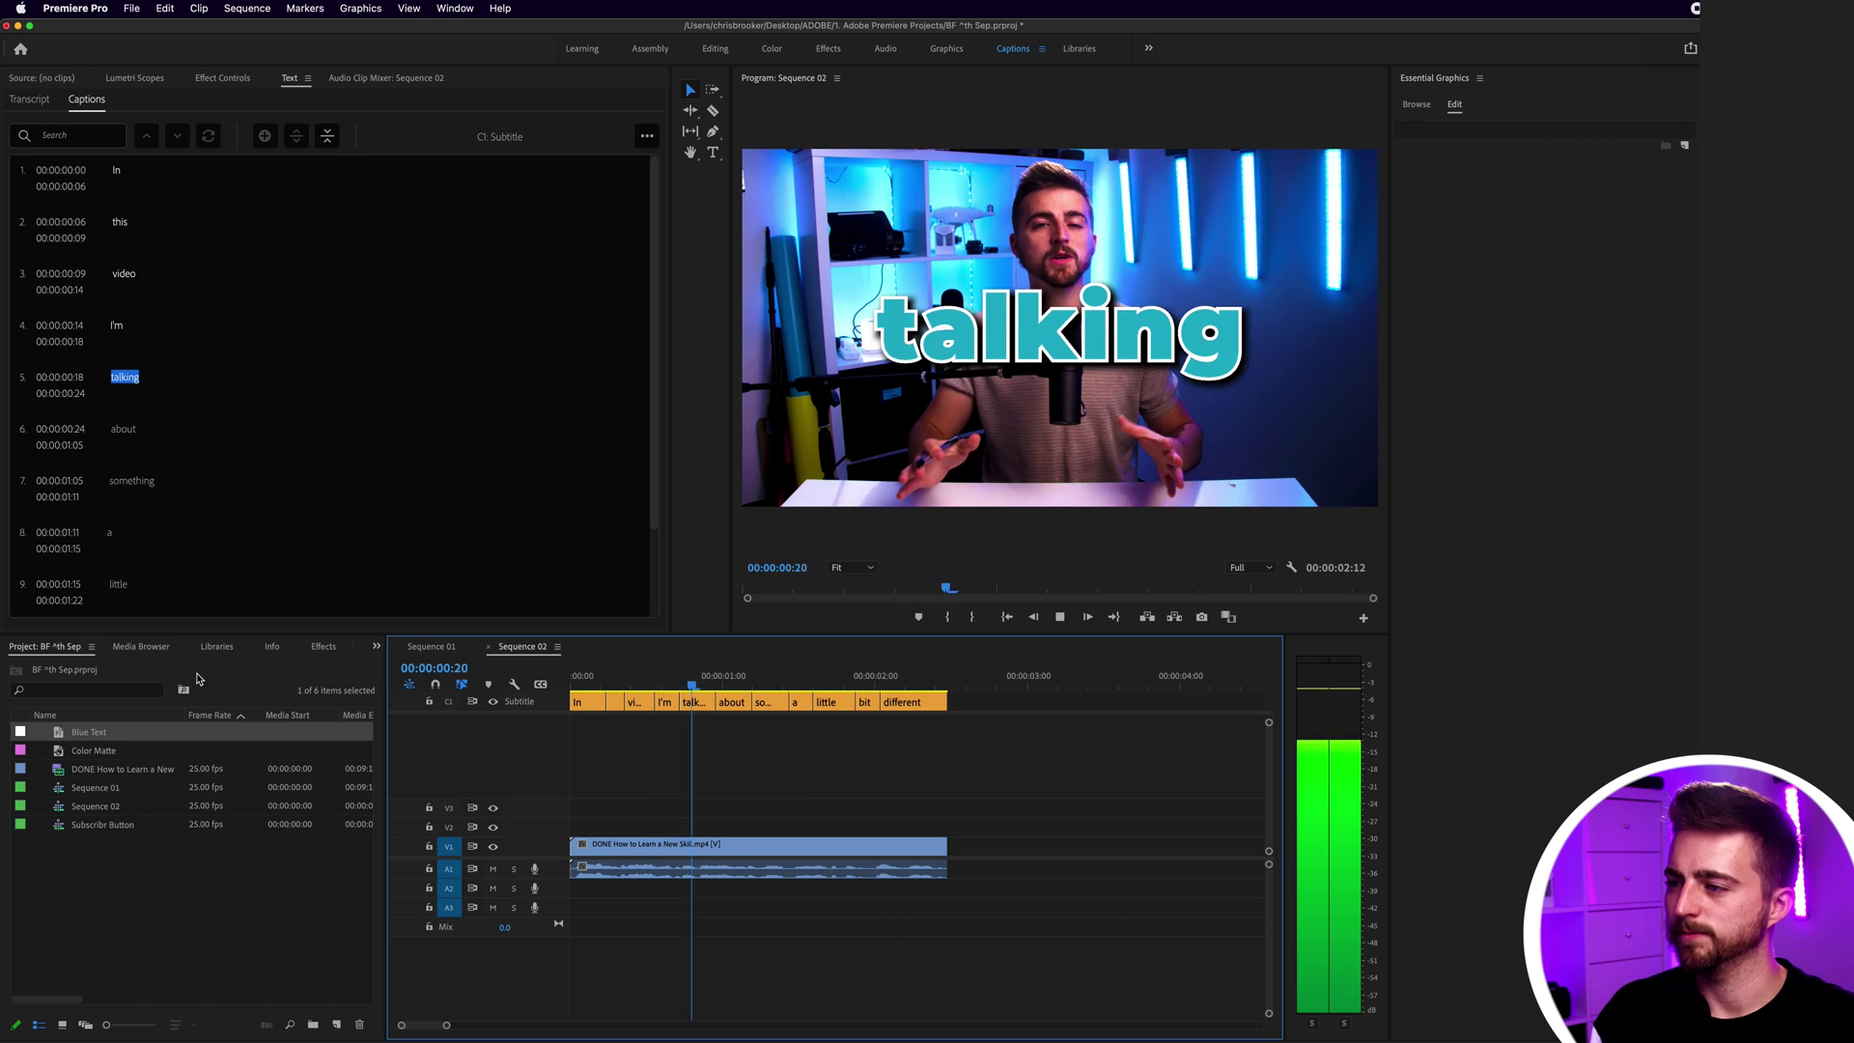